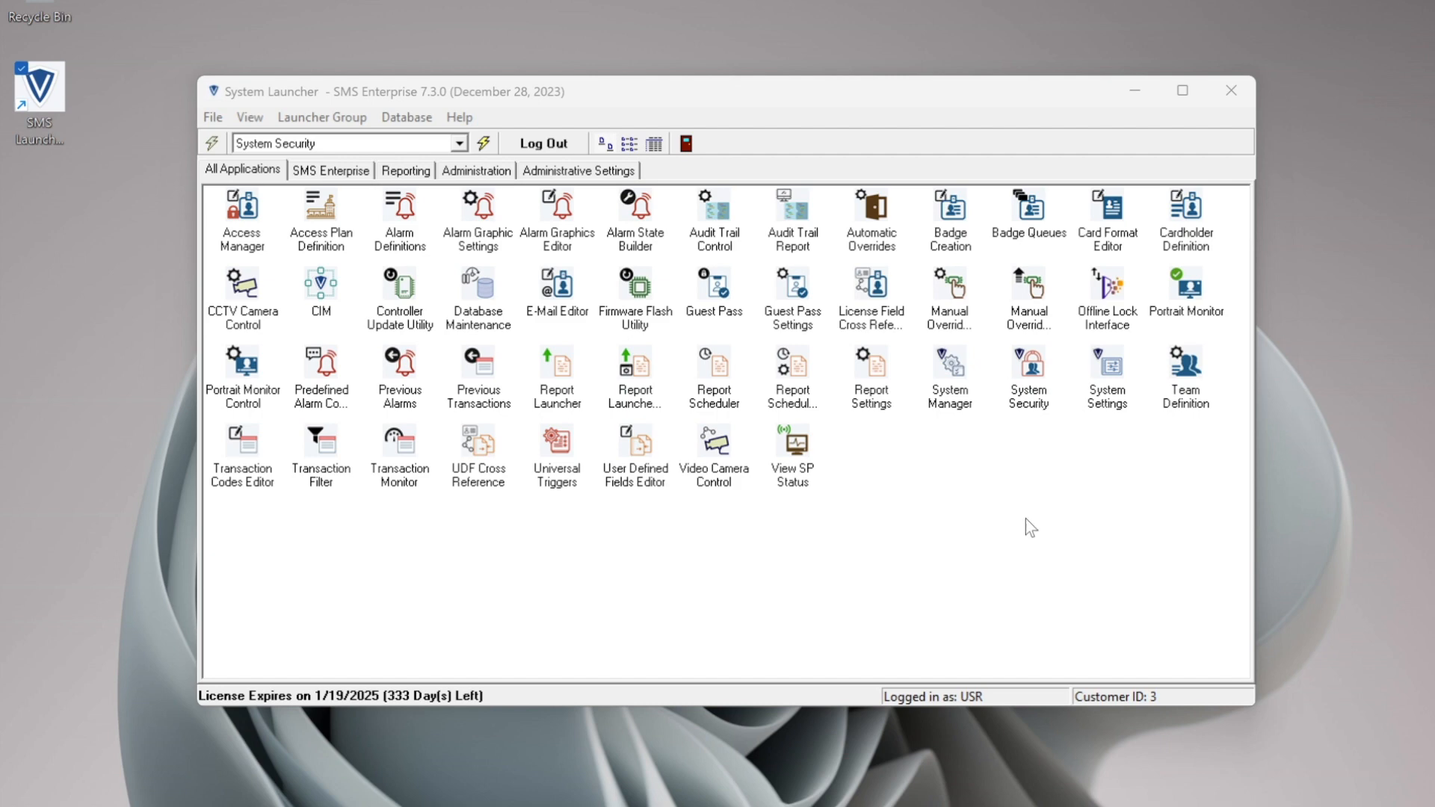
Open the timezone intervals in System Manager and review the Cleaning Crew Access and Large Conference Room Unlock Schedule timezones.
left_click(955, 381)
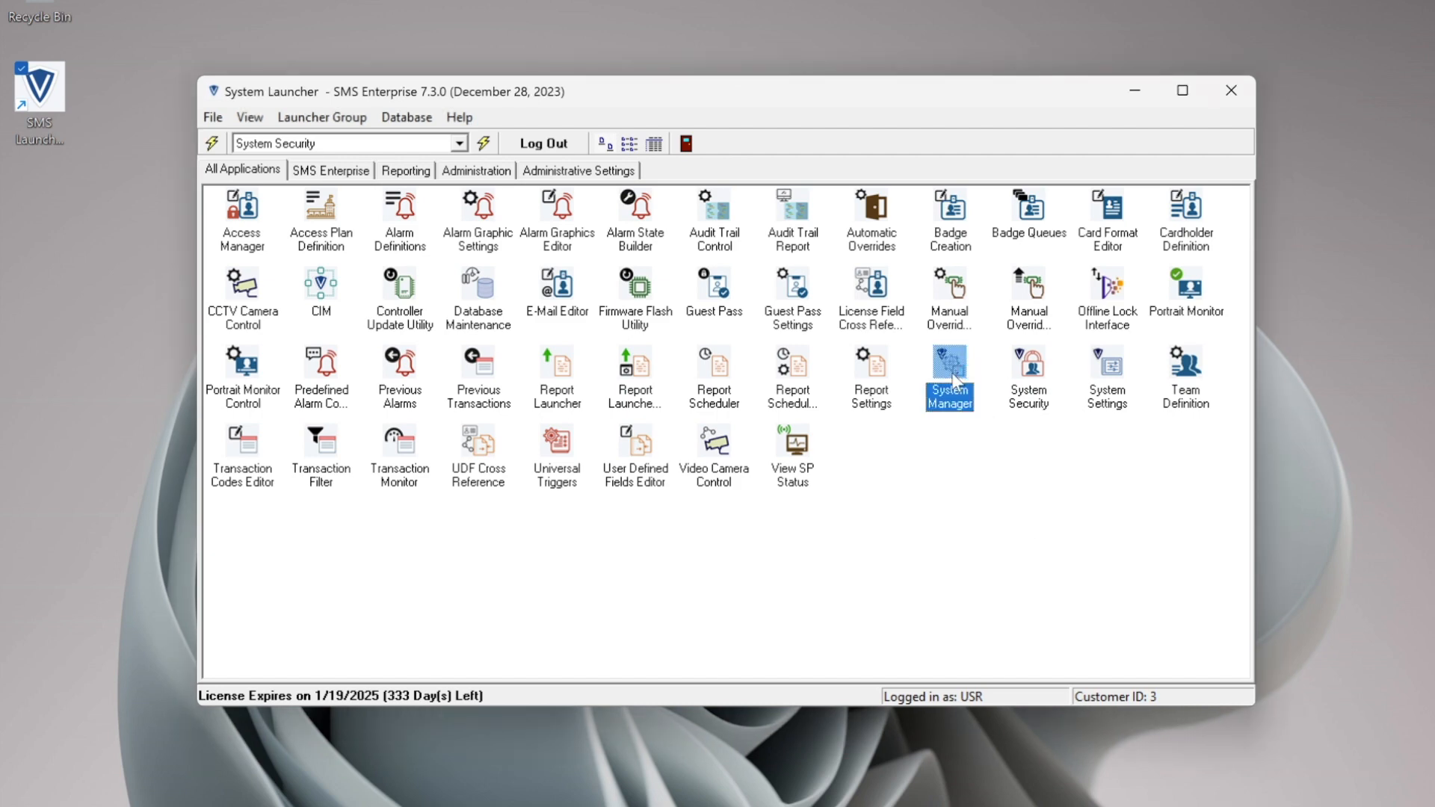
double_click(952, 372)
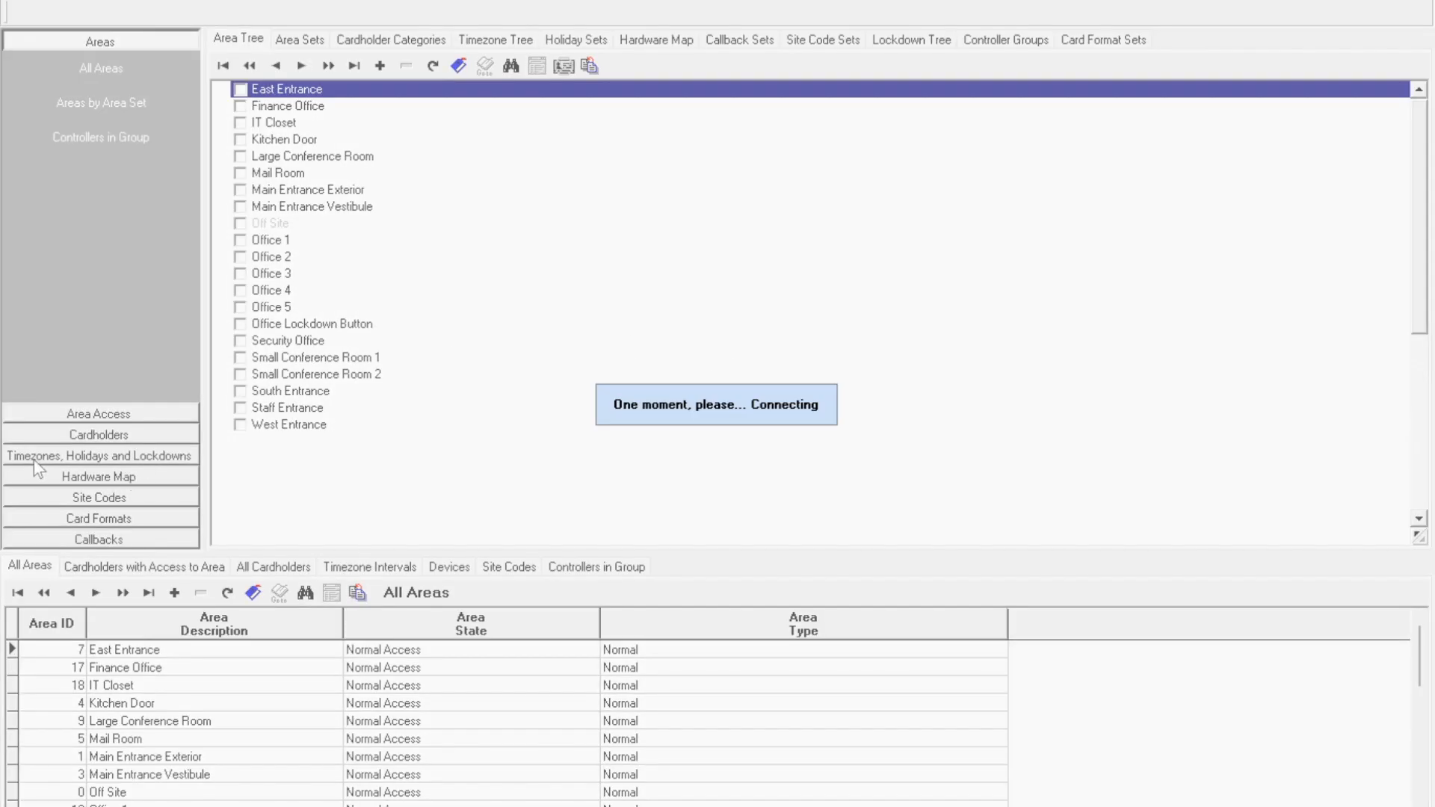
left_click(91, 459)
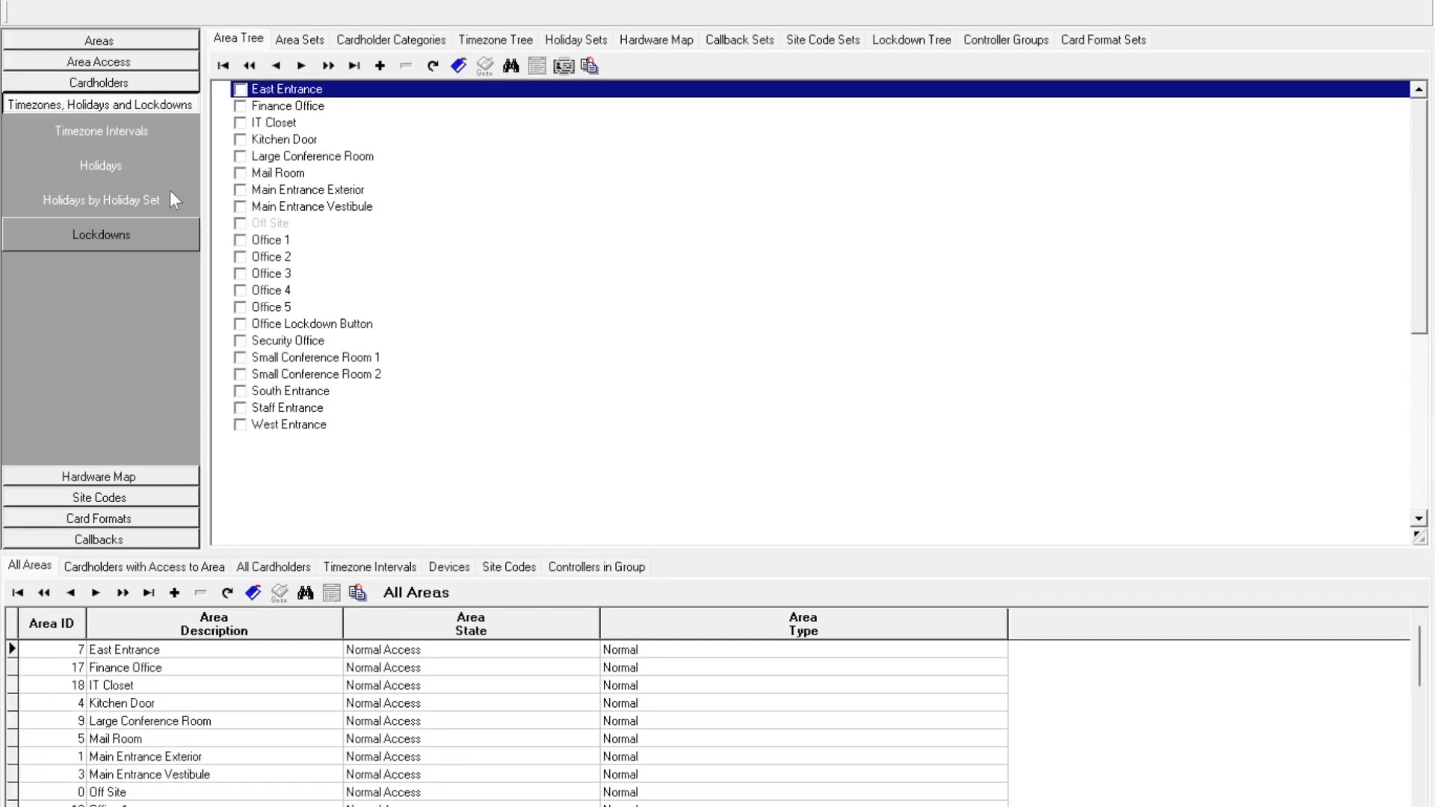
left_click(109, 136)
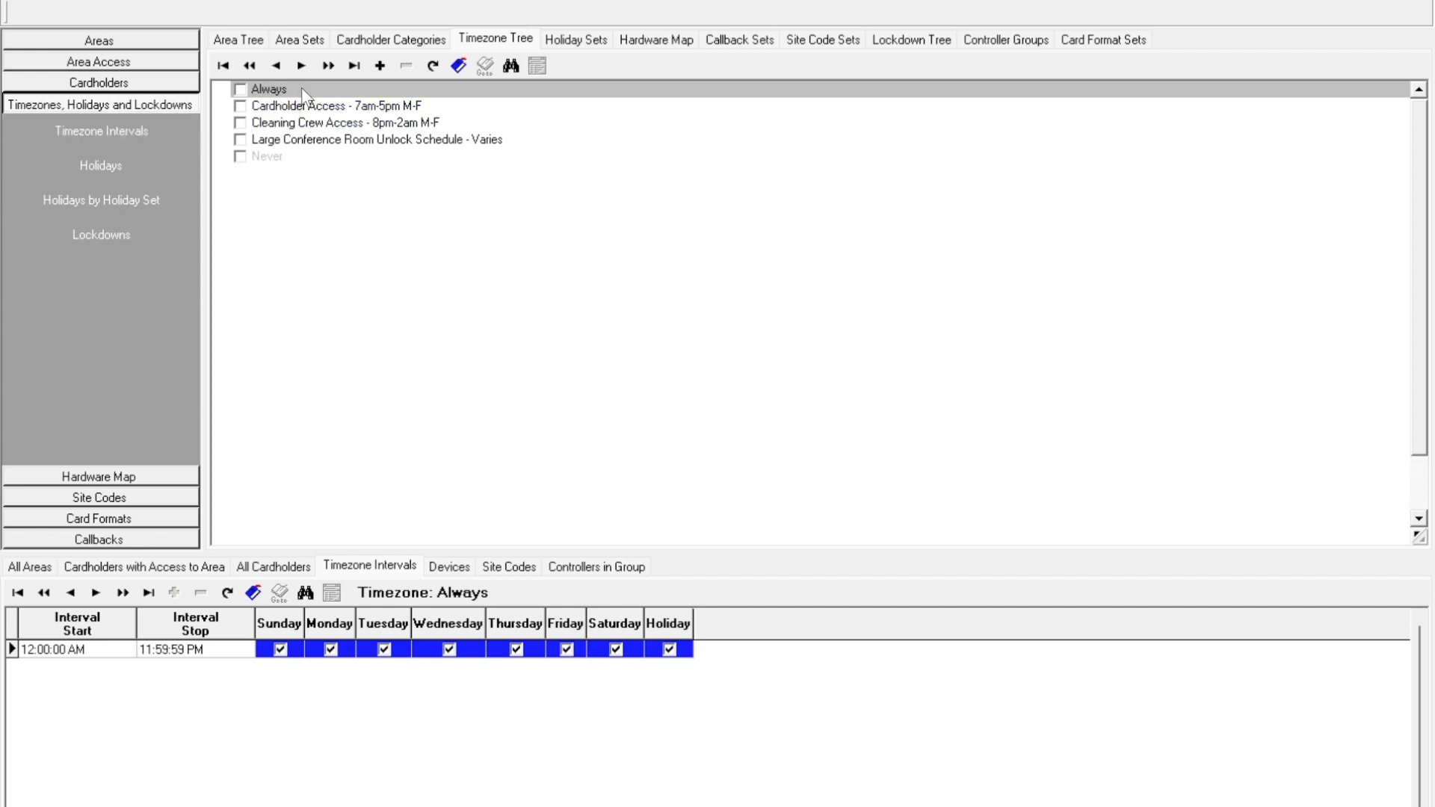
left_click(298, 124)
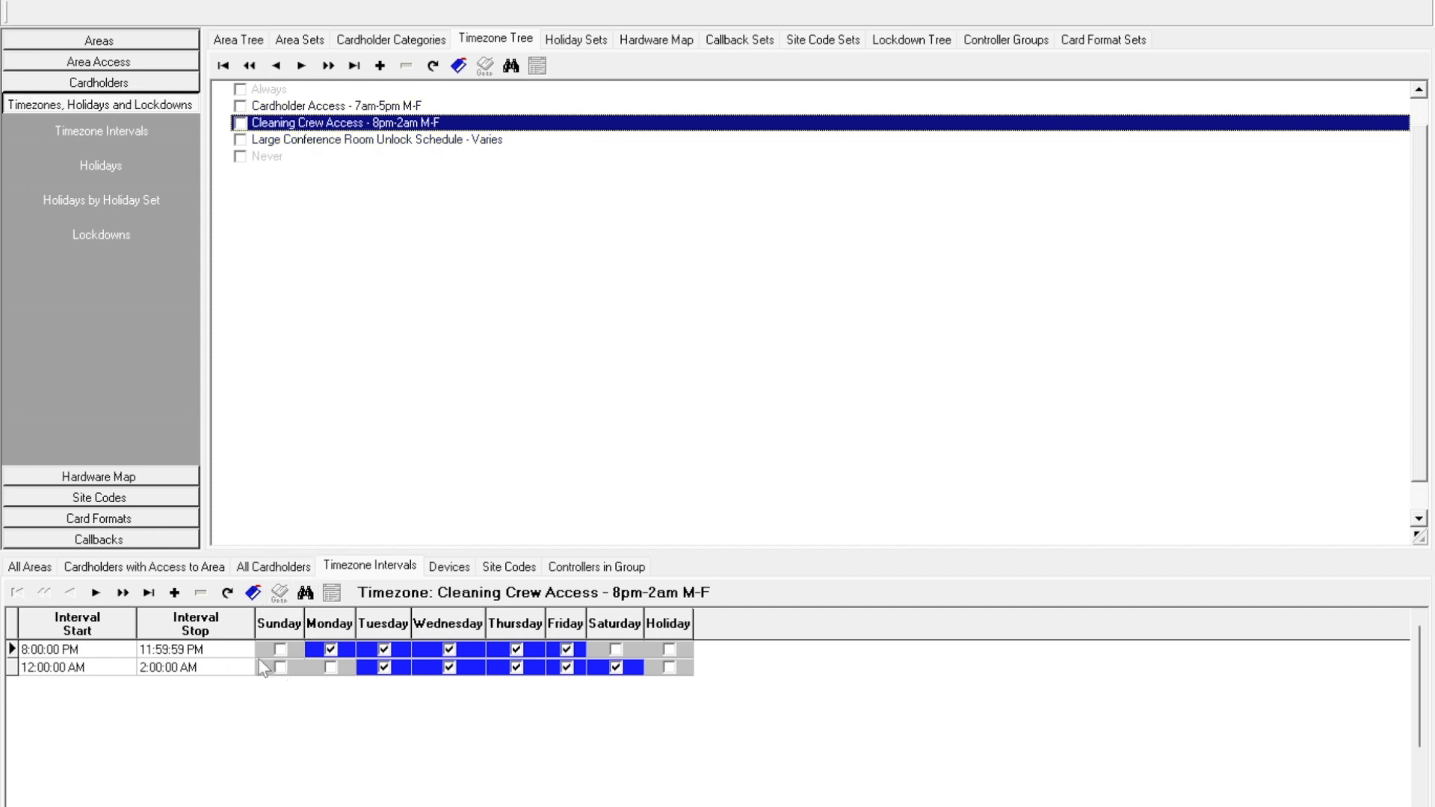
left_click(354, 142)
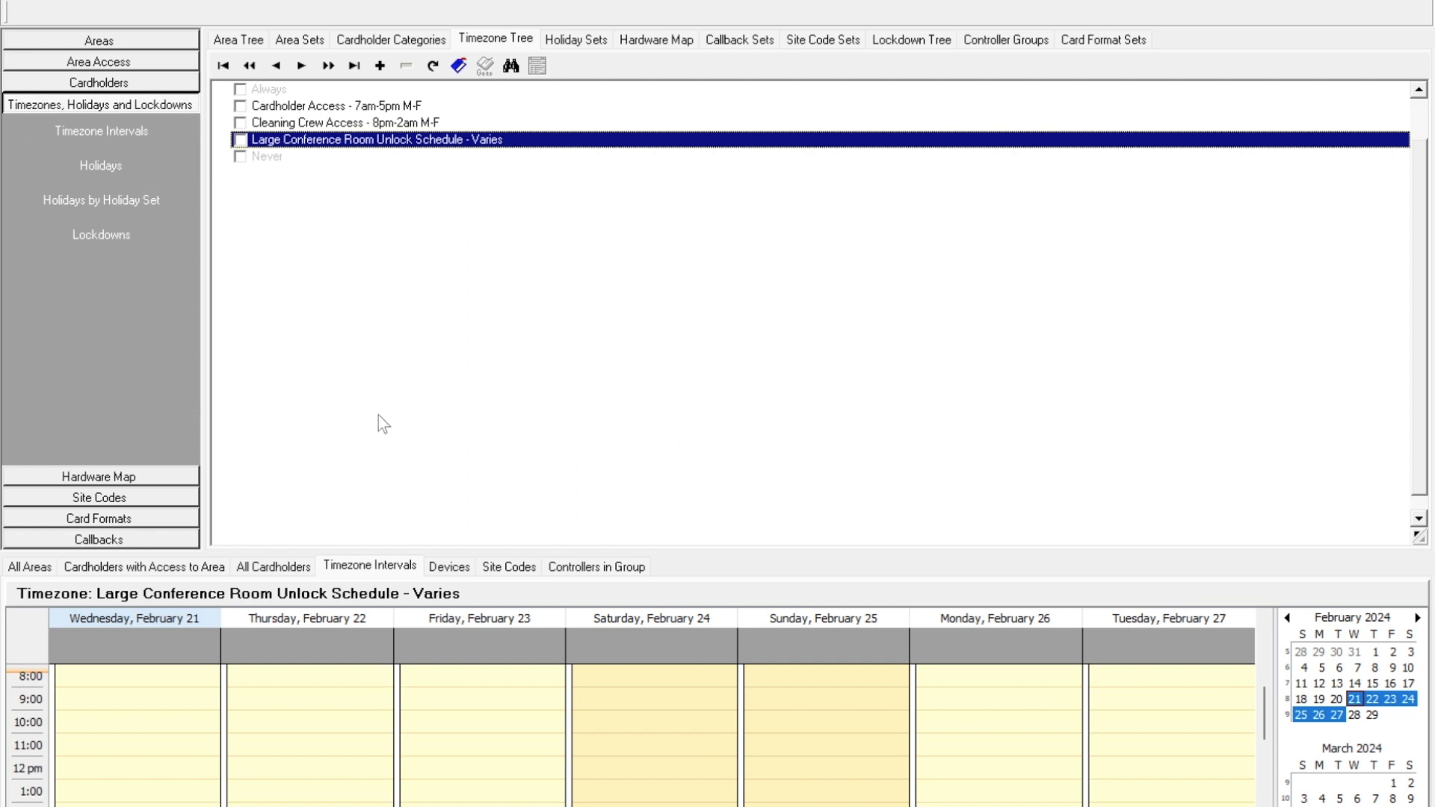
Create a new timezone with the description "Main Entrance Unlock - 8am-5pm" and save it.
left_click(381, 68)
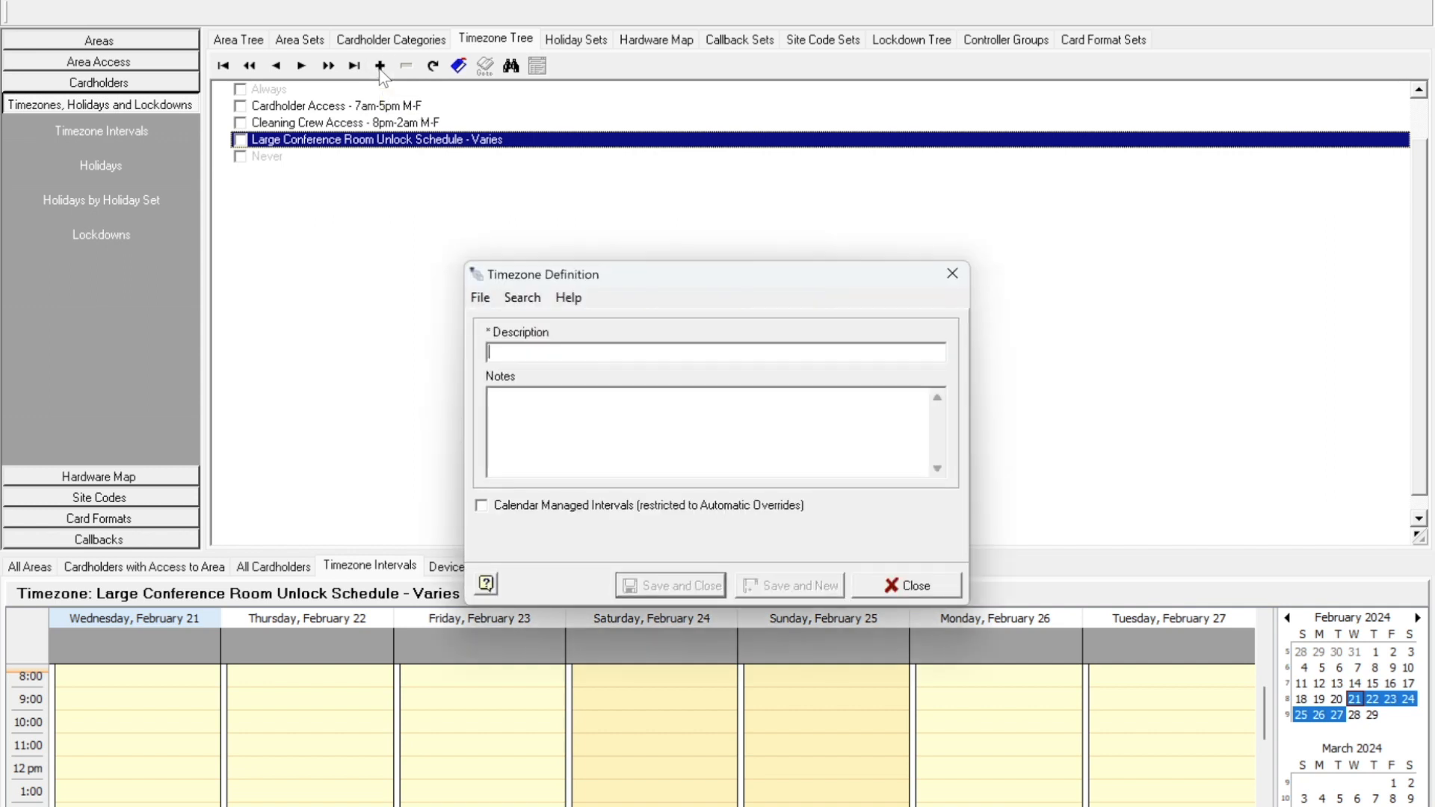
type("Main E")
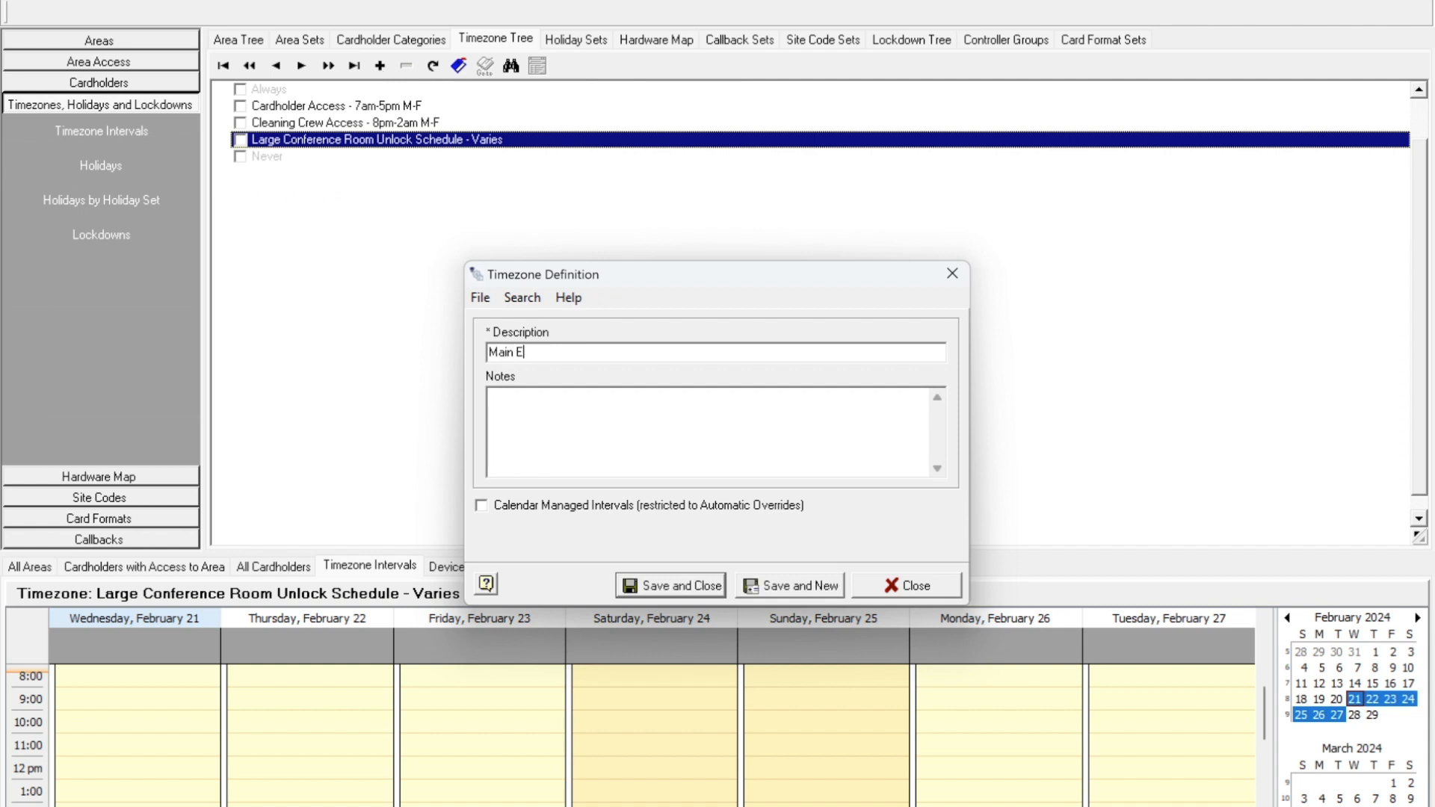
type("ntrance Unlock - 8am-5pm")
key("BackSpace")
key("BackSpace")
type("pm")
left_click(700, 591)
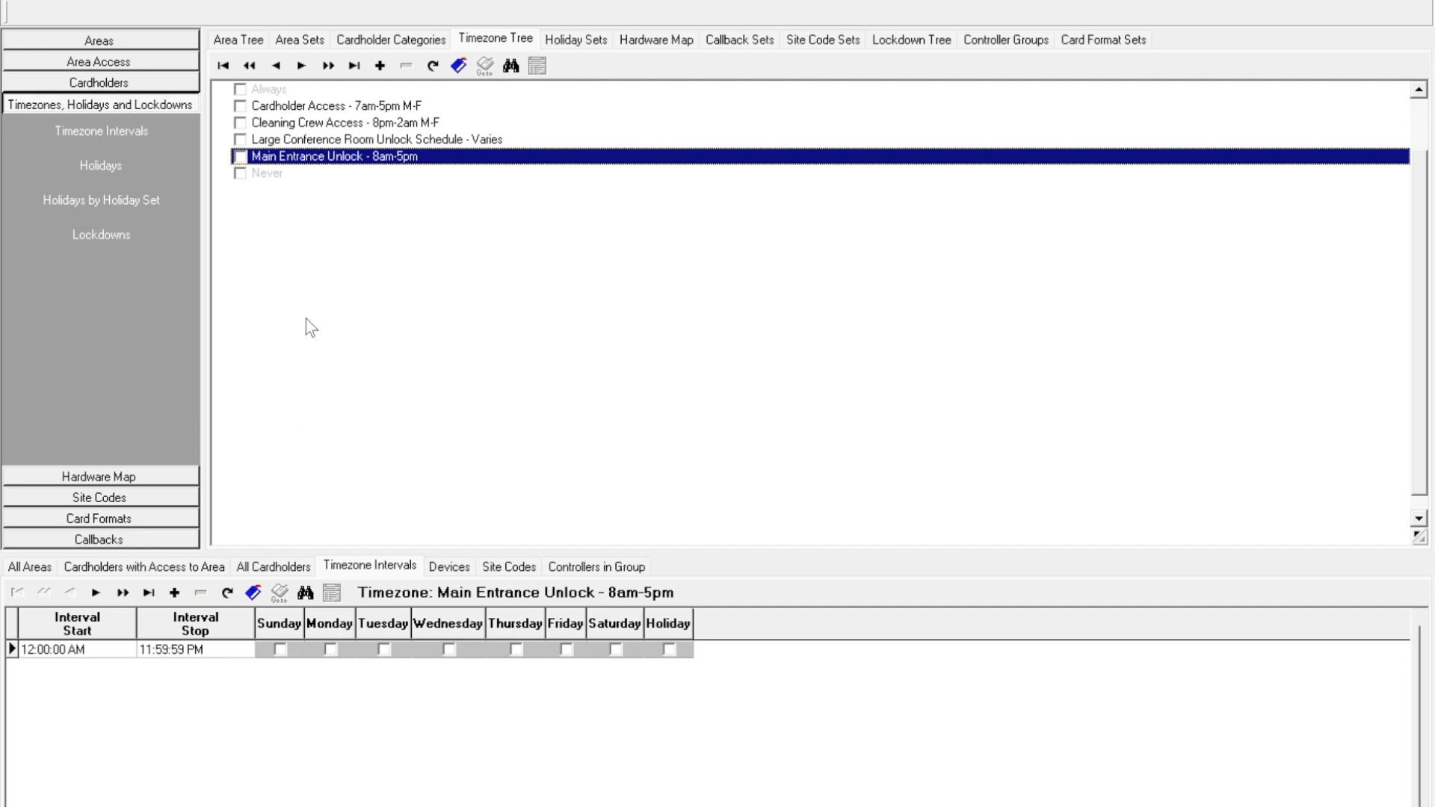
Extend the new timezone's description to "Main Entrance Unlock - 8am-5pm M-F" and save the change.
left_click(396, 163)
left_click(707, 347)
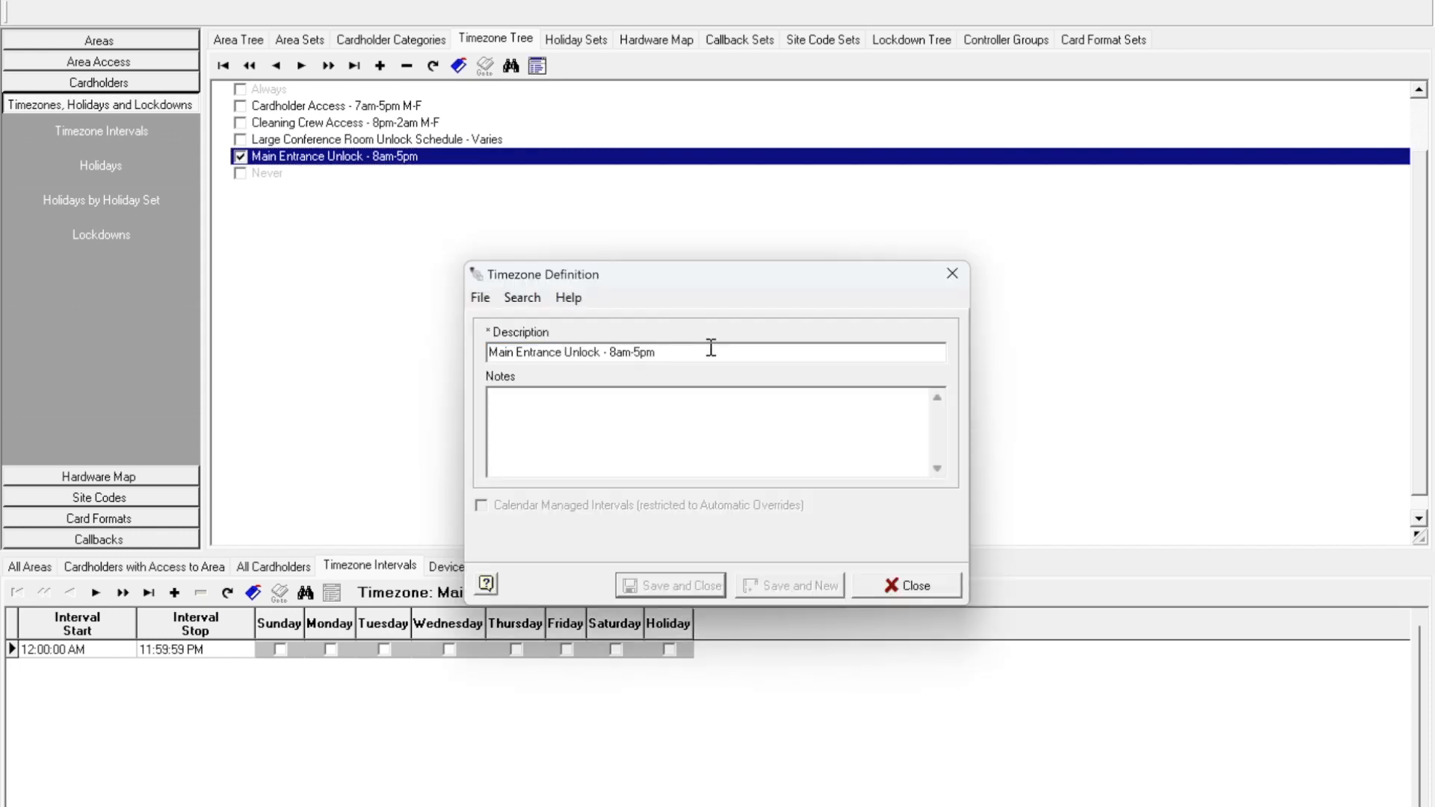
type("M-F")
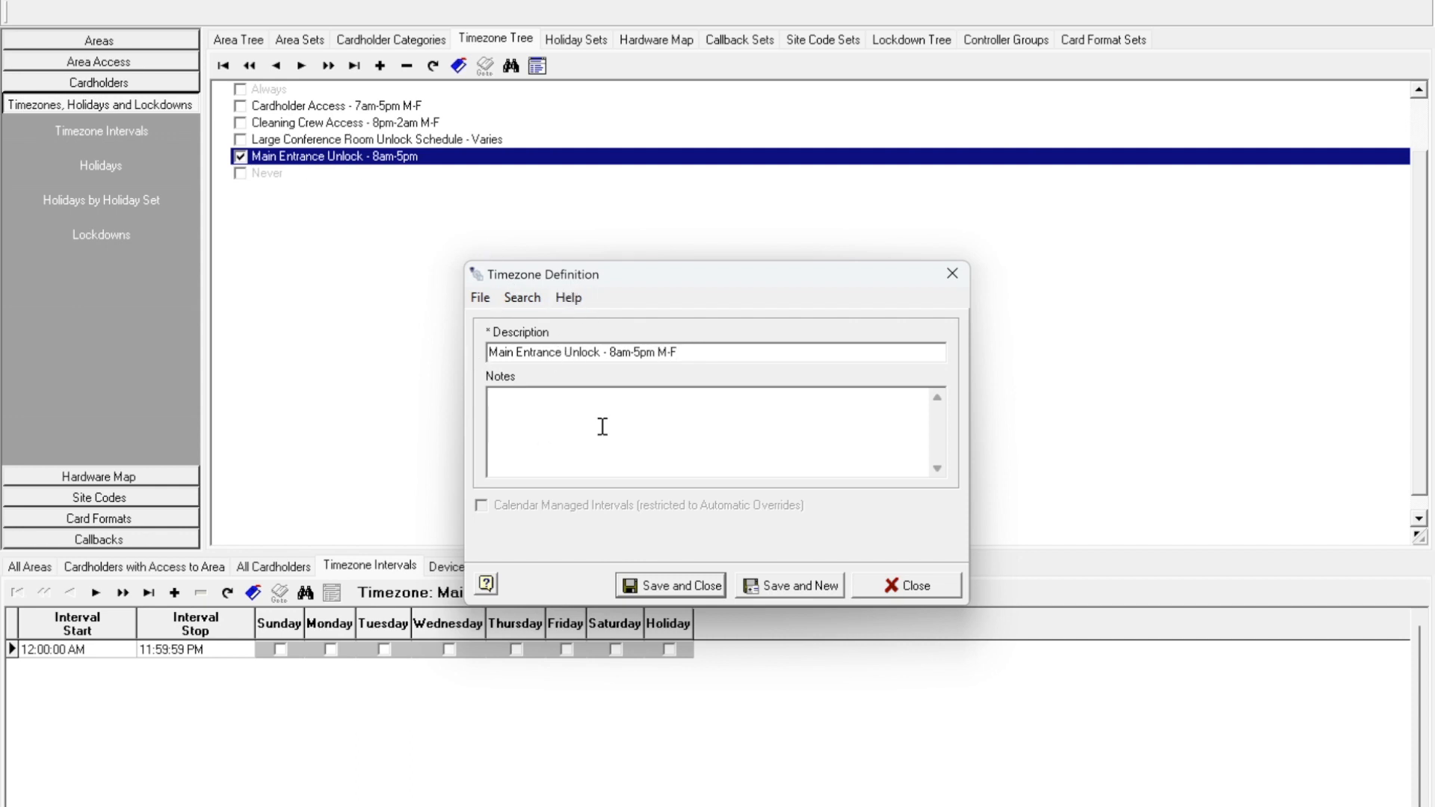
left_click(673, 586)
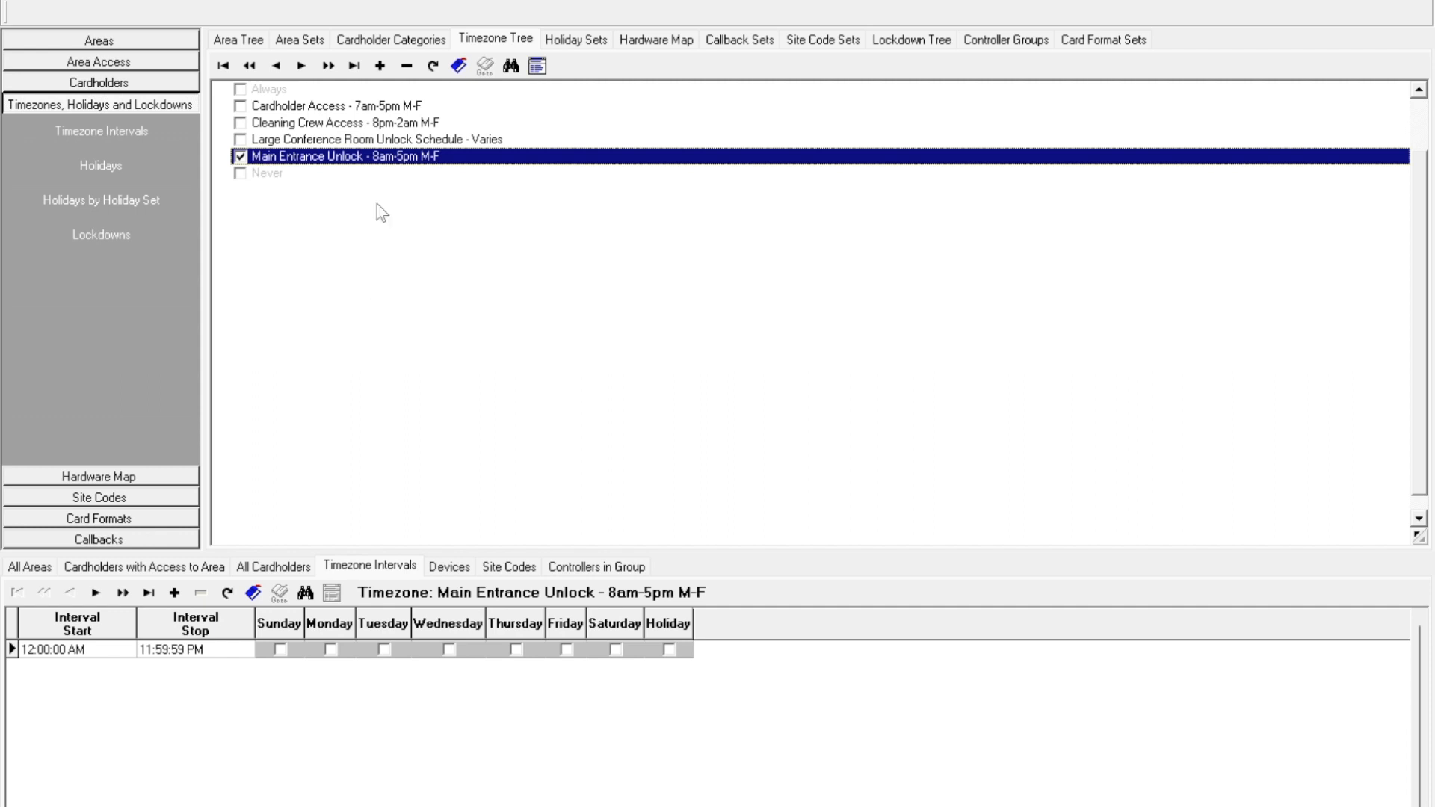
Examine the Calendar Managed Intervals option in the Main Entrance Unlock timezone's definition without changing it.
double_click(357, 161)
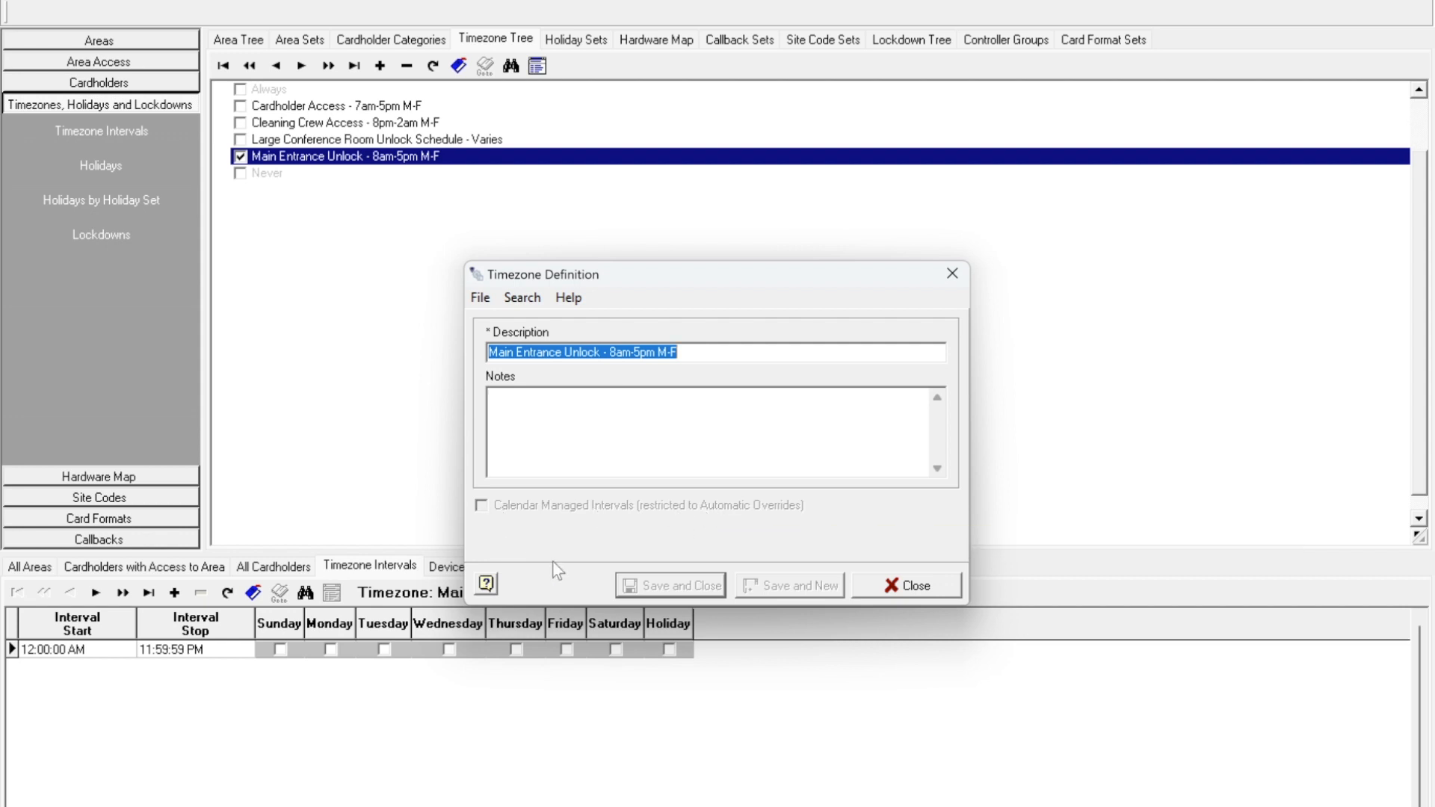
mouse_move(567, 508)
mouse_move(620, 508)
left_click(907, 585)
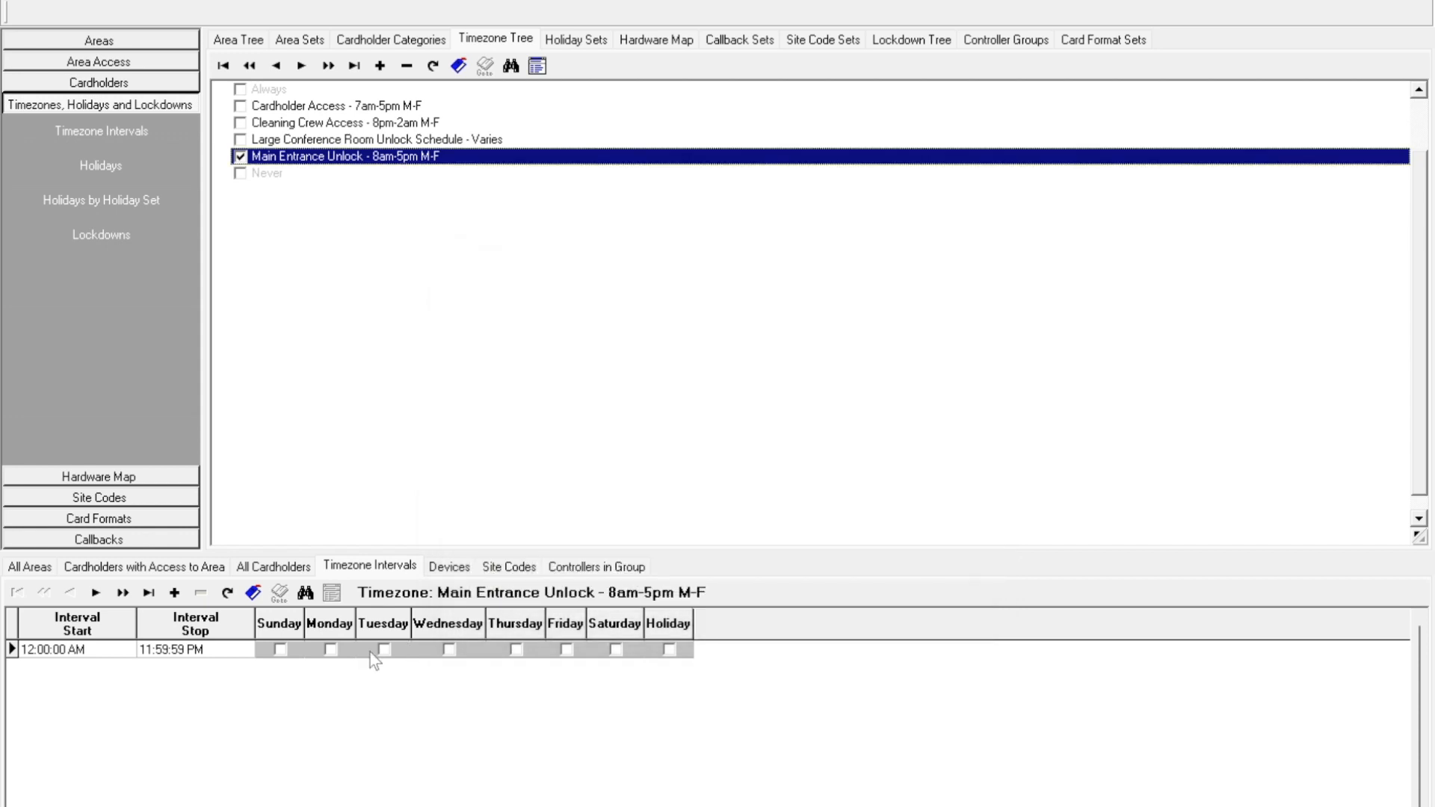
Set the Main Entrance Unlock interval to start at 8:00:00 AM and stop at 5:00:00 PM.
left_click(211, 649)
double_click(95, 656)
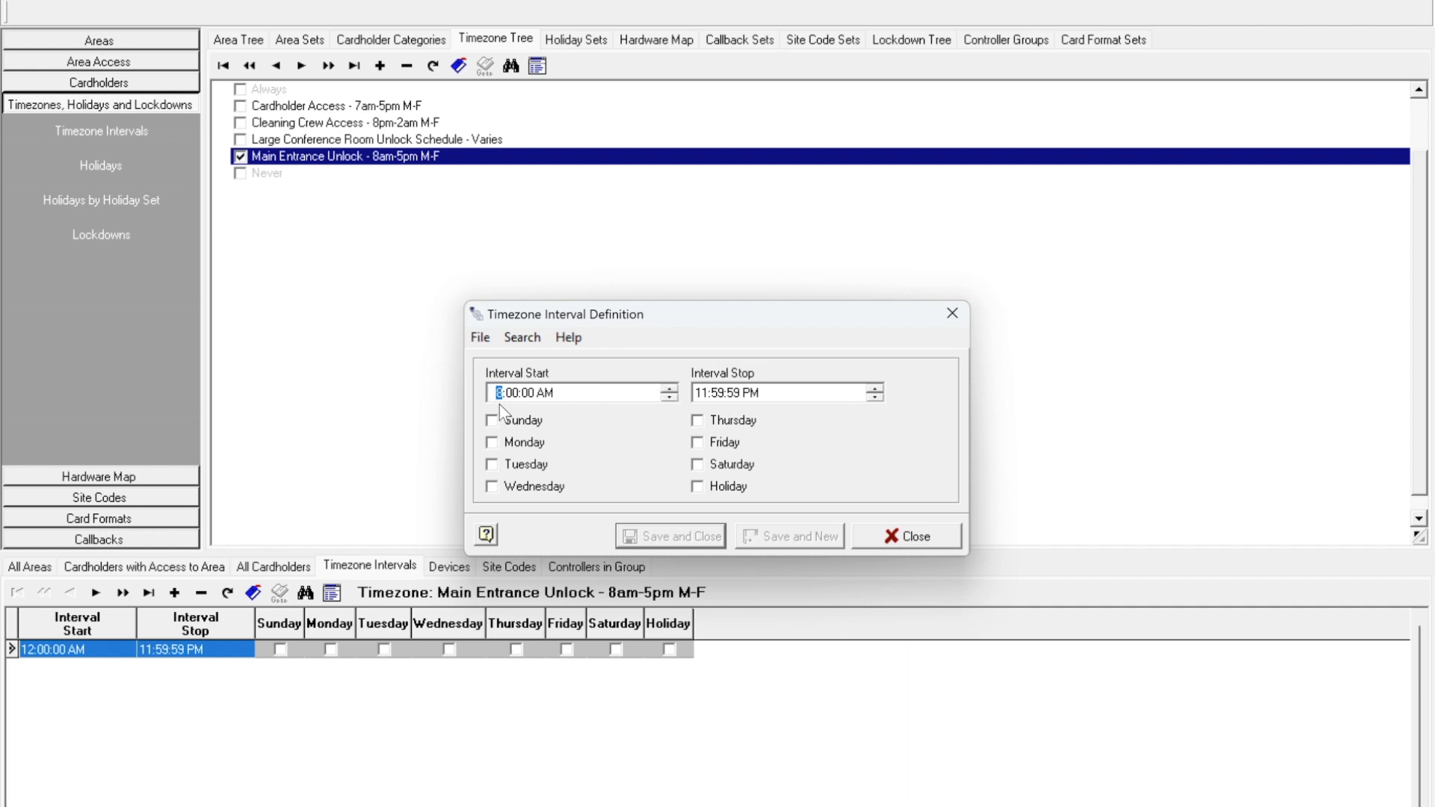
left_click(707, 395)
type("5")
left_click(716, 393)
type("00:00")
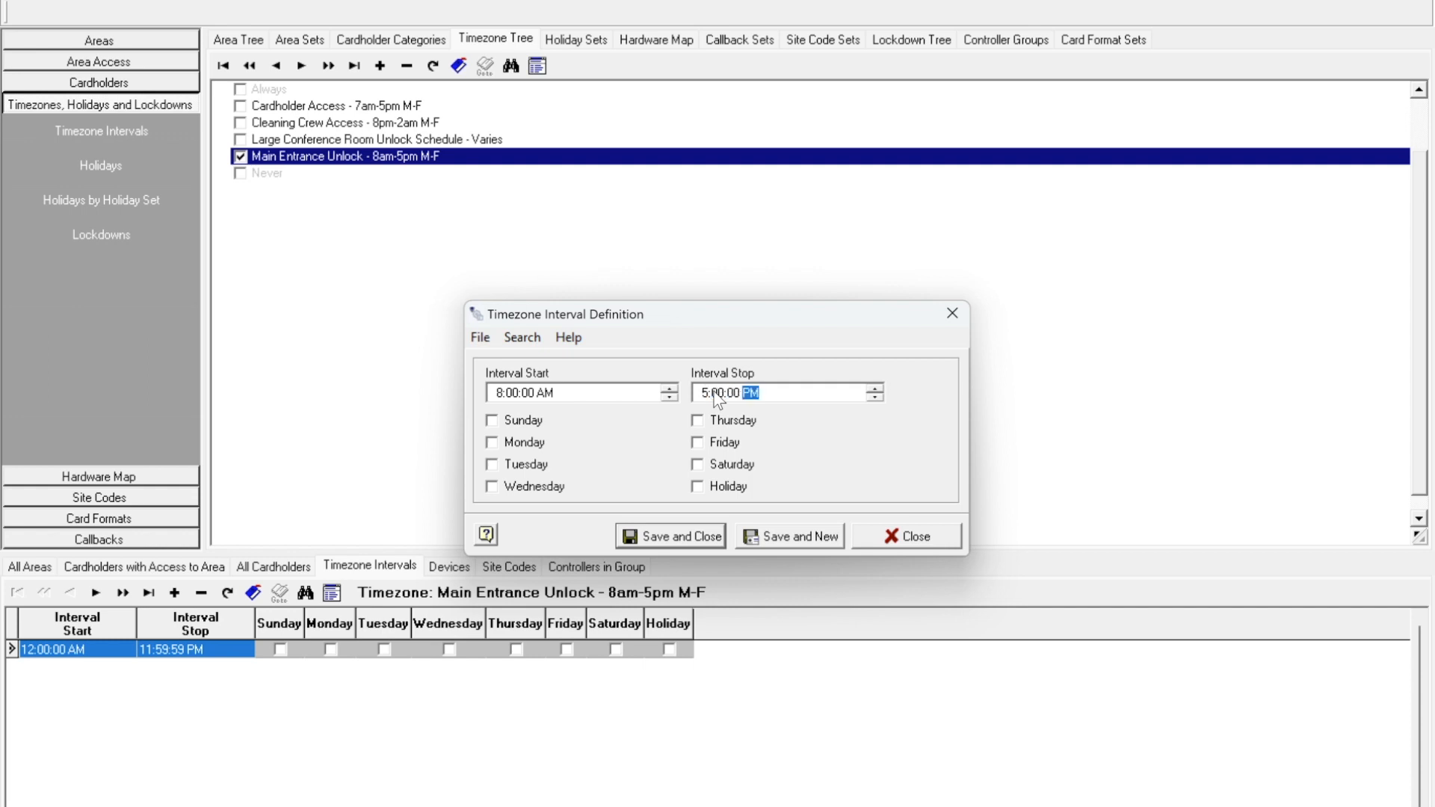
Enable Monday through Friday for the interval and save it.
left_click(524, 443)
left_click(526, 464)
left_click(533, 487)
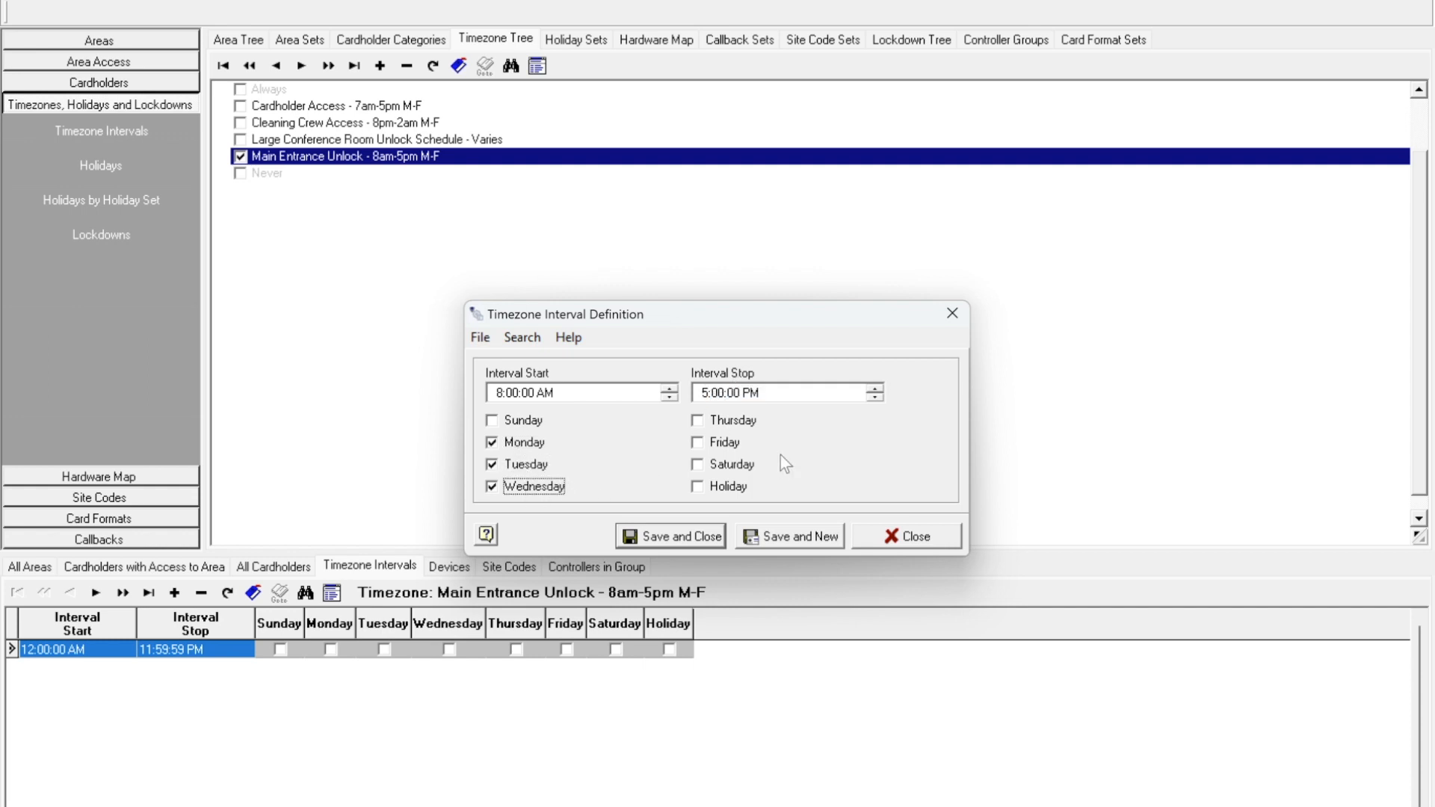
left_click(736, 422)
left_click(698, 487)
left_click(698, 538)
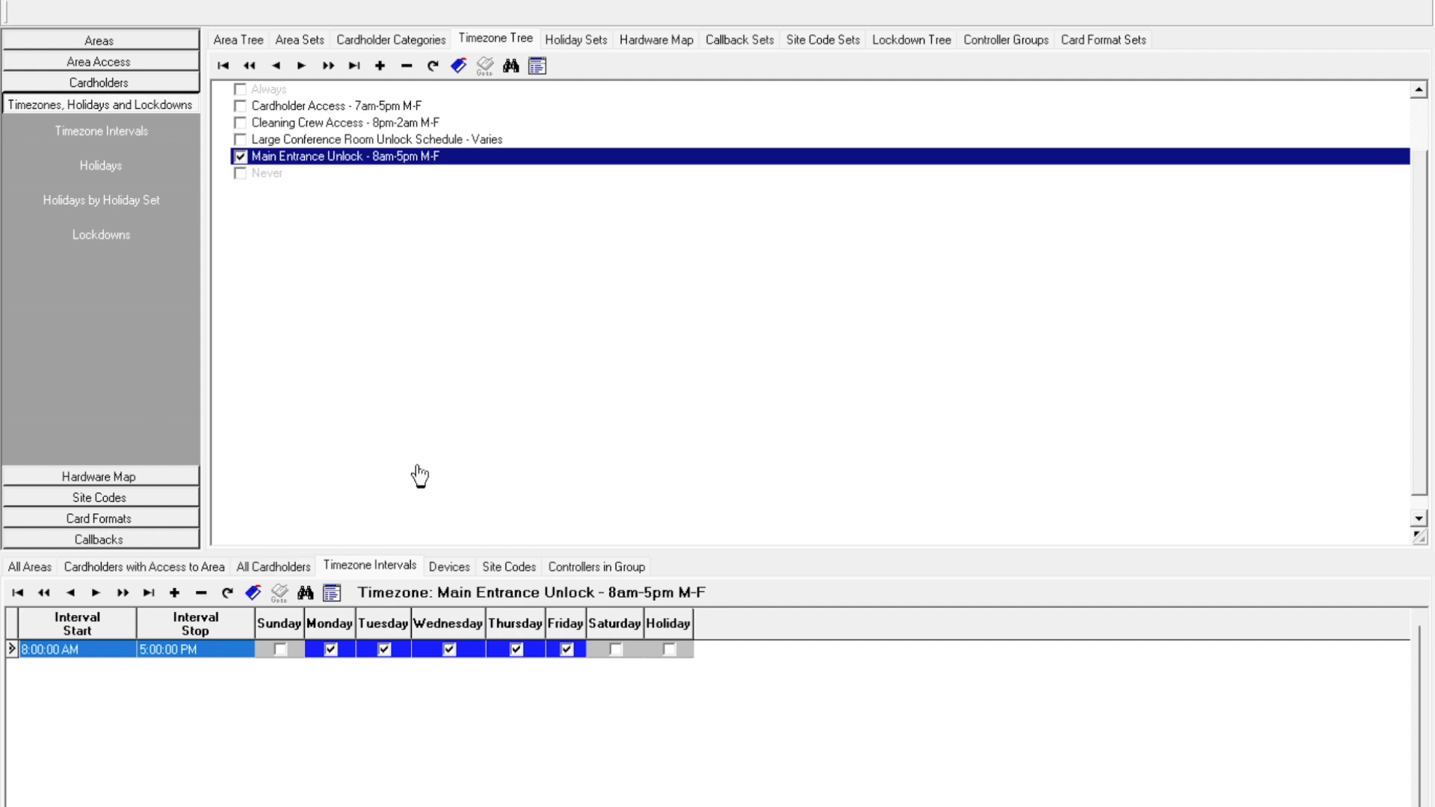
Set the Monday to Friday interval's start time to 7:00:00 AM and save it.
double_click(179, 649)
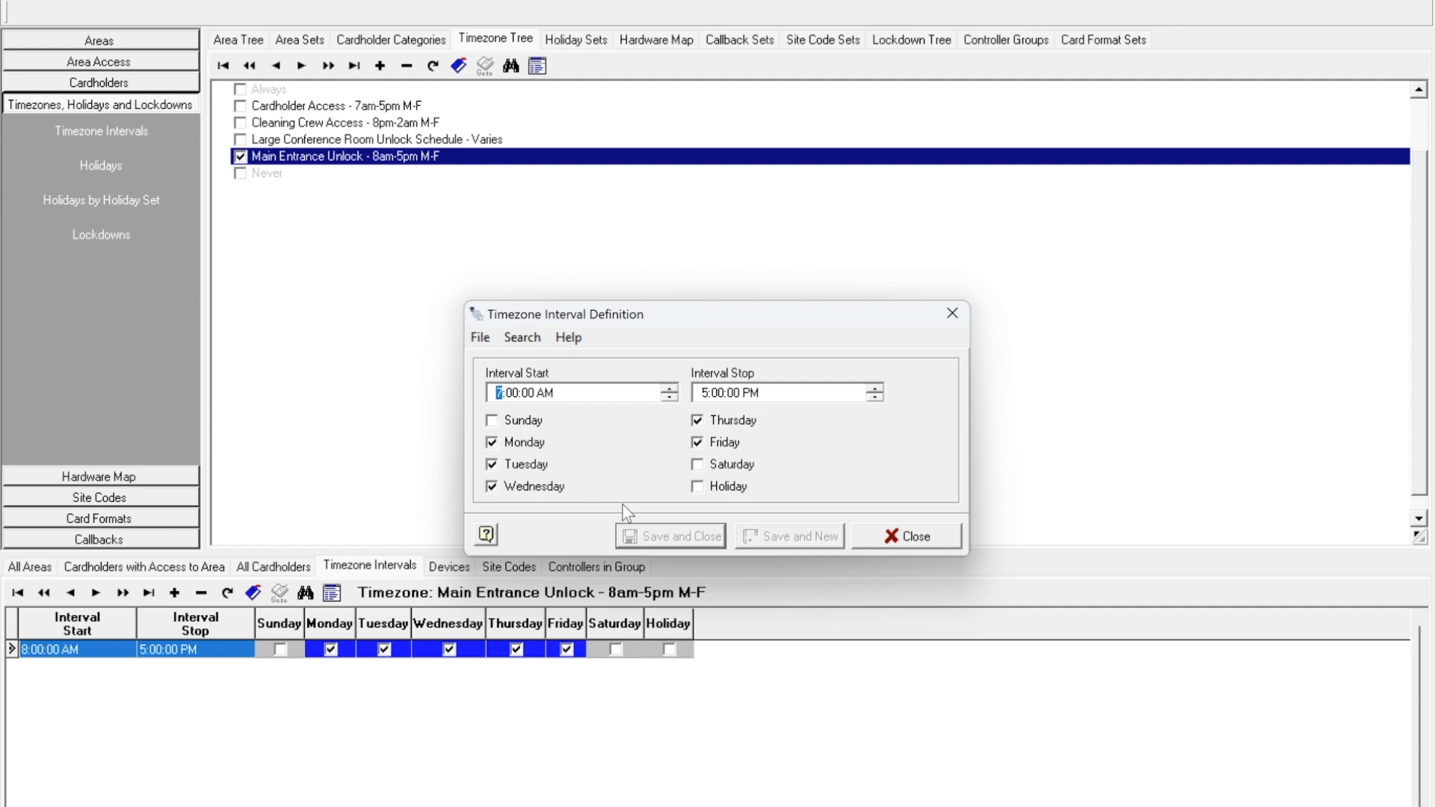
left_click(521, 444)
left_click(521, 443)
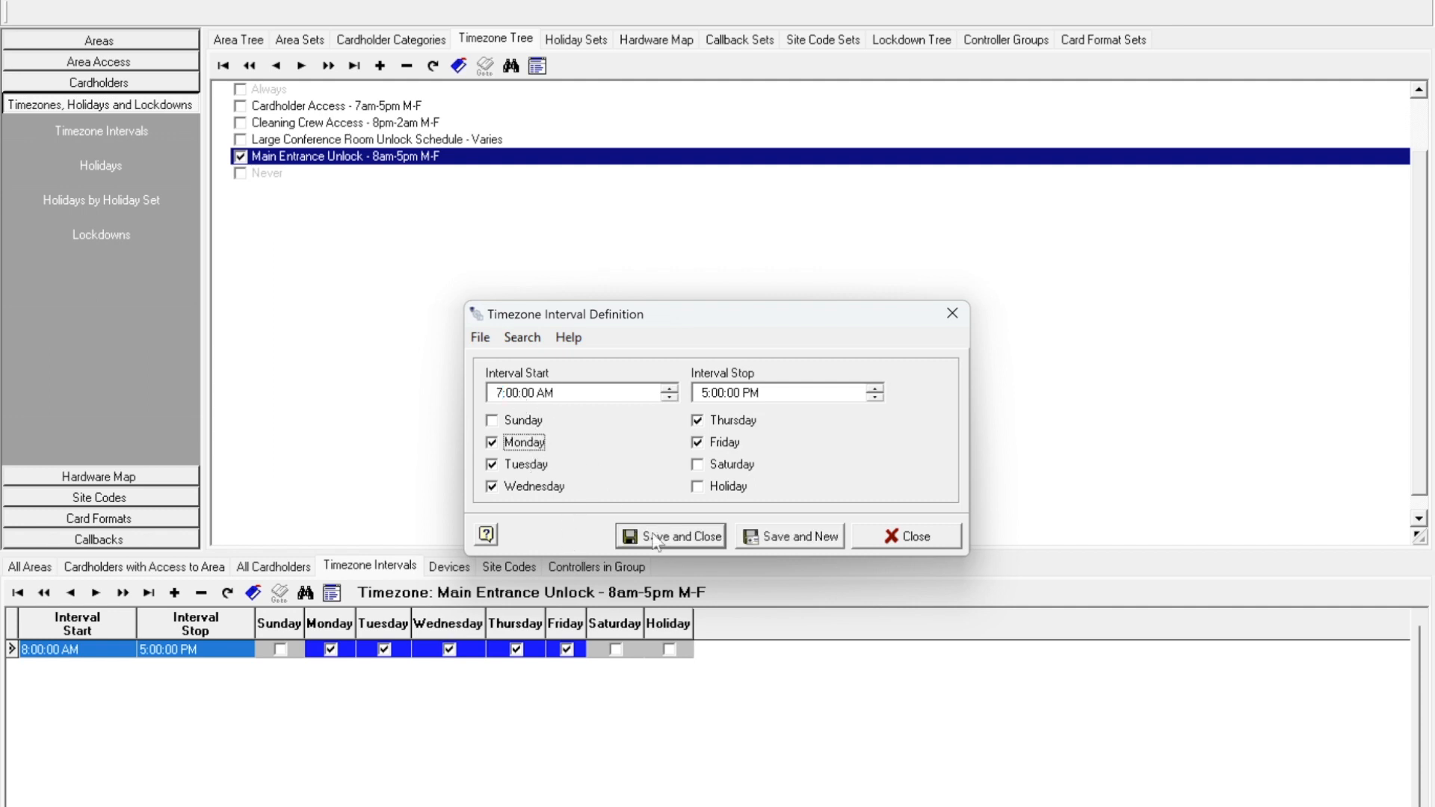
left_click(654, 540)
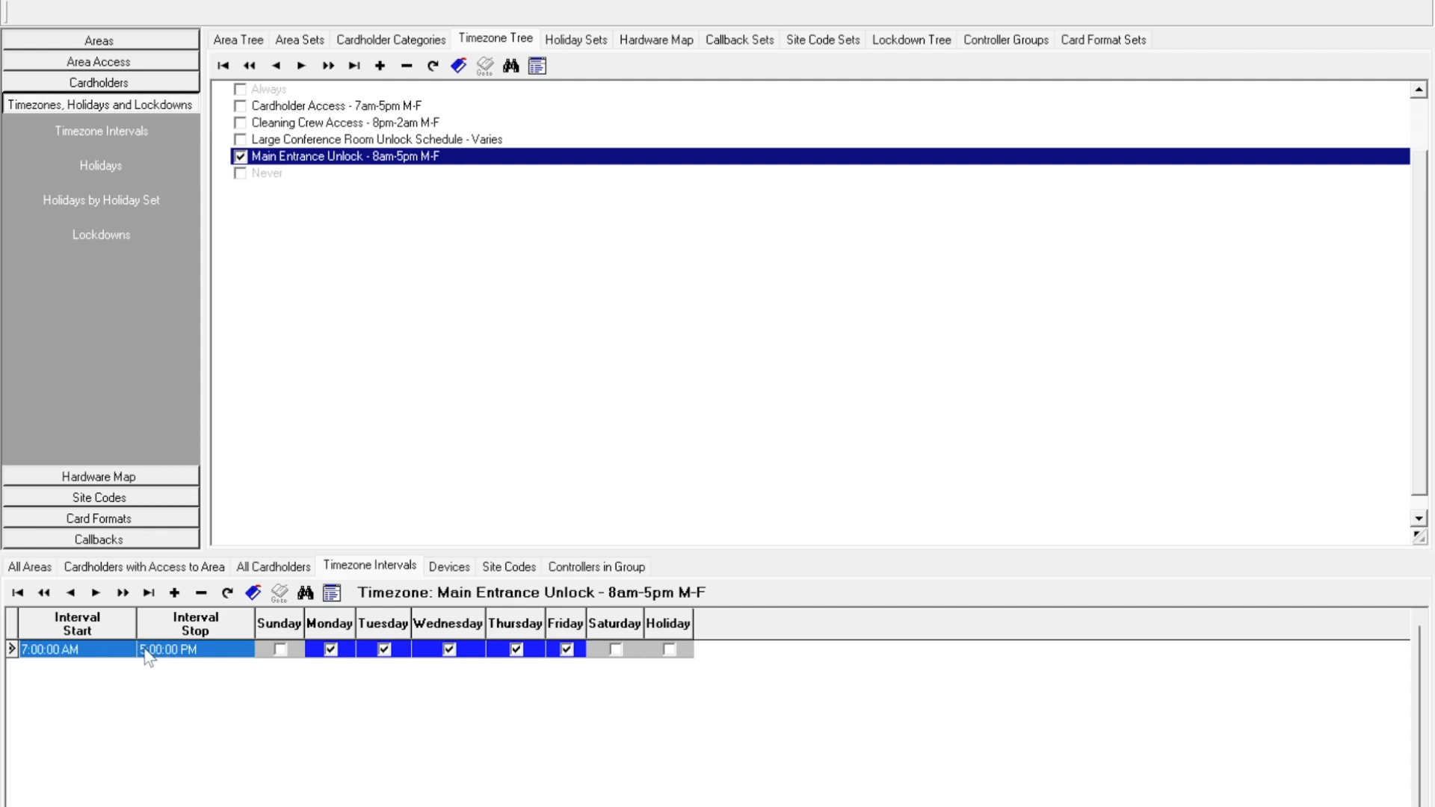
Edit the timezone's description to read "Main Entrance Unlock - 7am-5pm M-F".
double_click(404, 158)
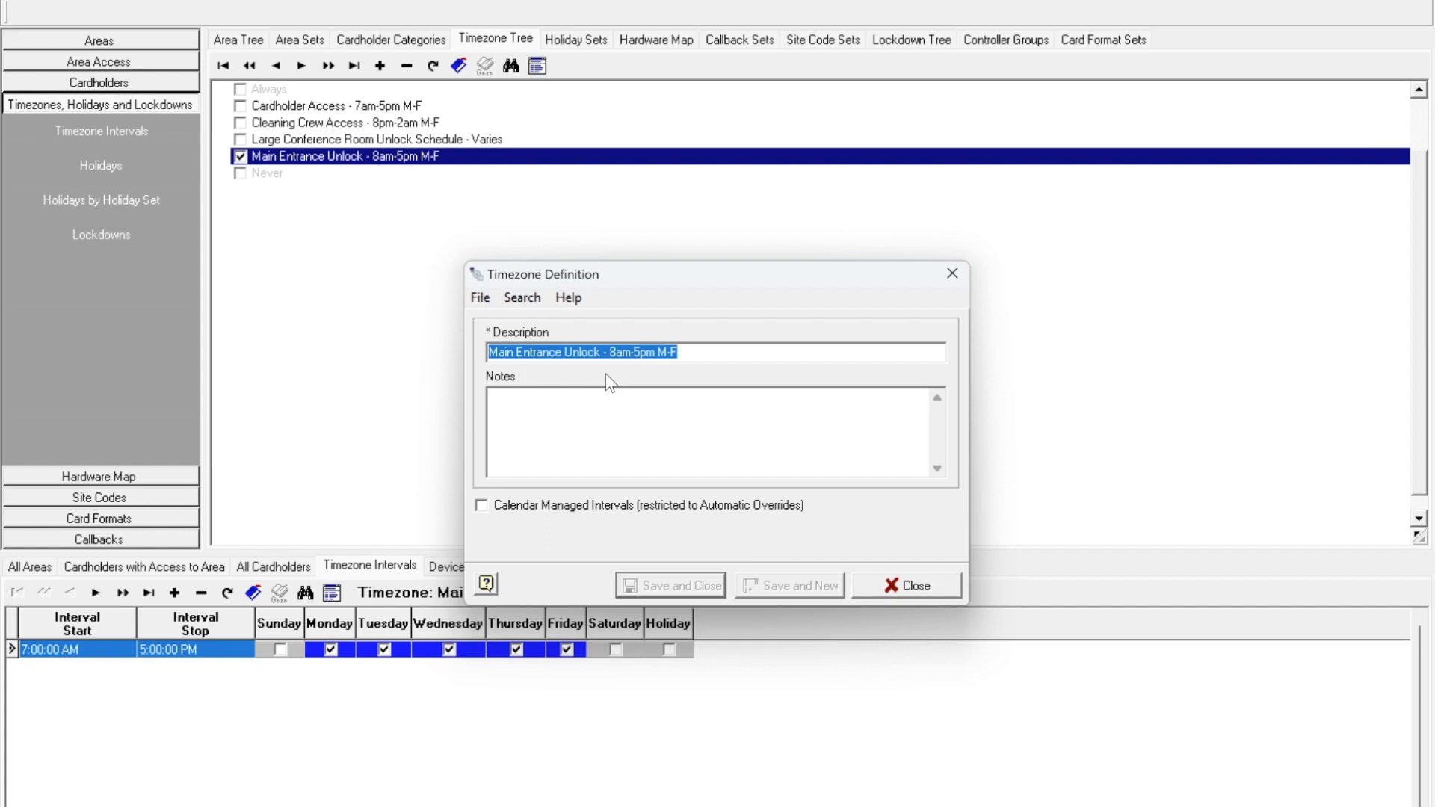
left_click(620, 353)
key("BackSpace")
type("7")
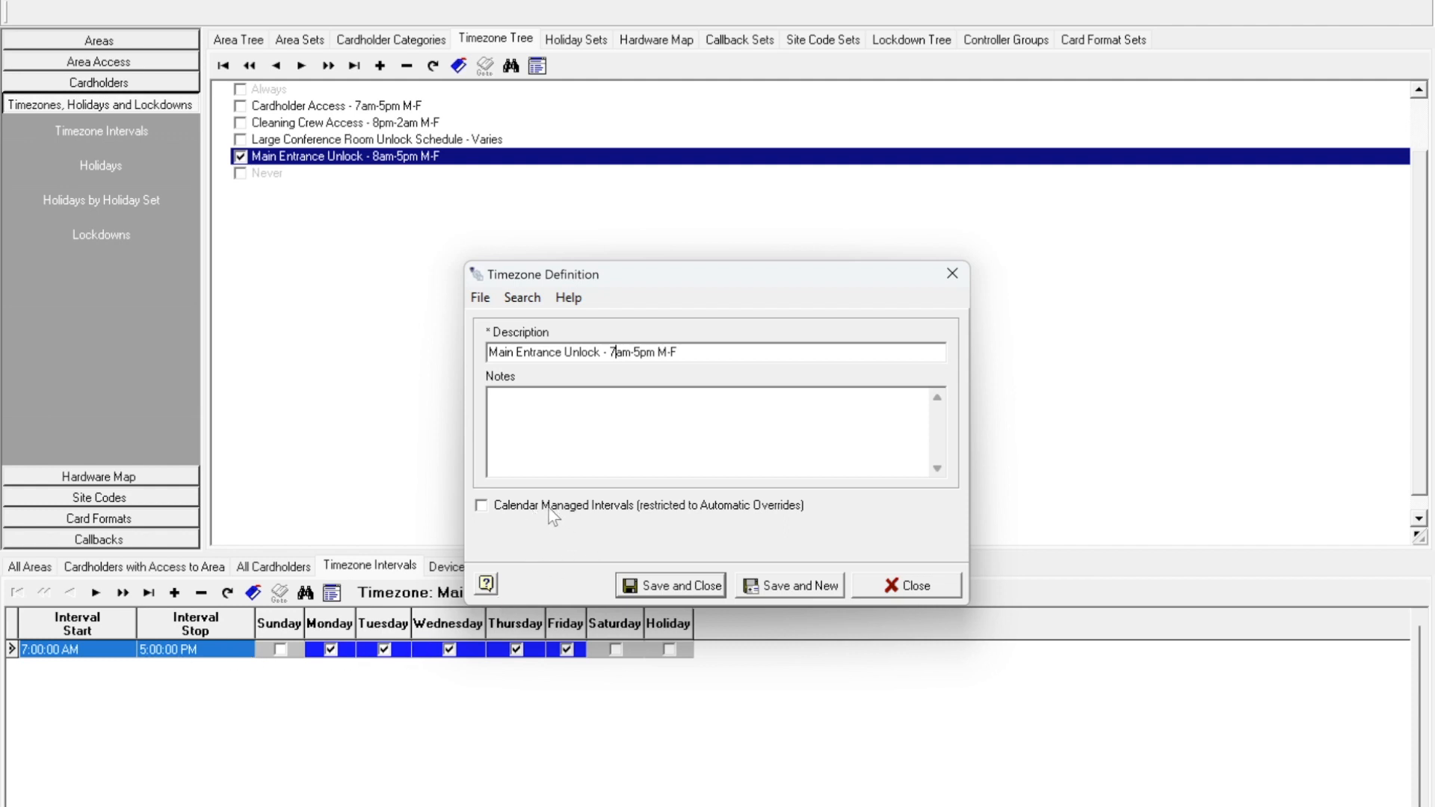
Turn on Calendar Managed Intervals for the timezone, keep intervals inactive during holidays, and save the definition.
left_click(481, 505)
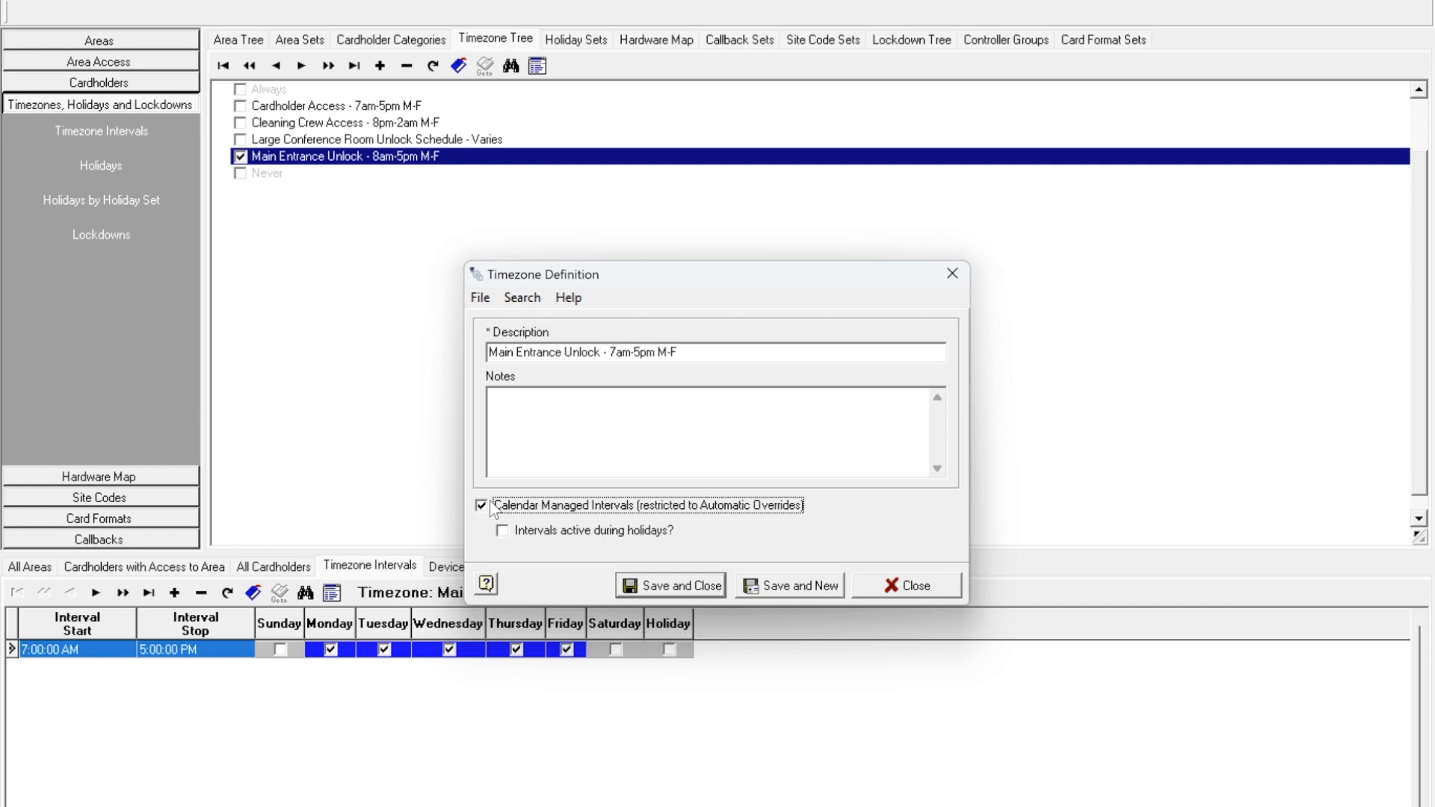
mouse_move(506, 533)
left_click(504, 537)
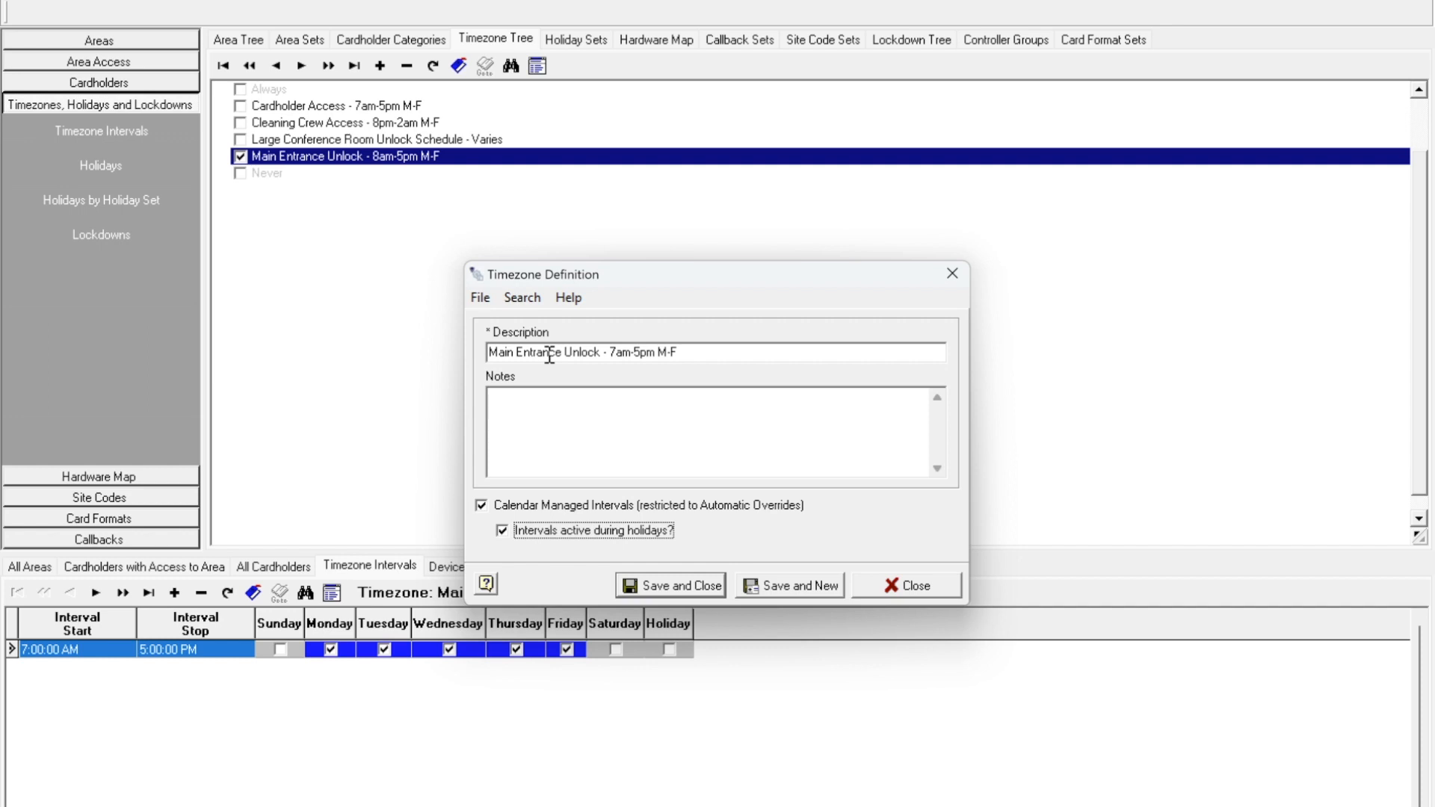
left_click(500, 537)
left_click(648, 592)
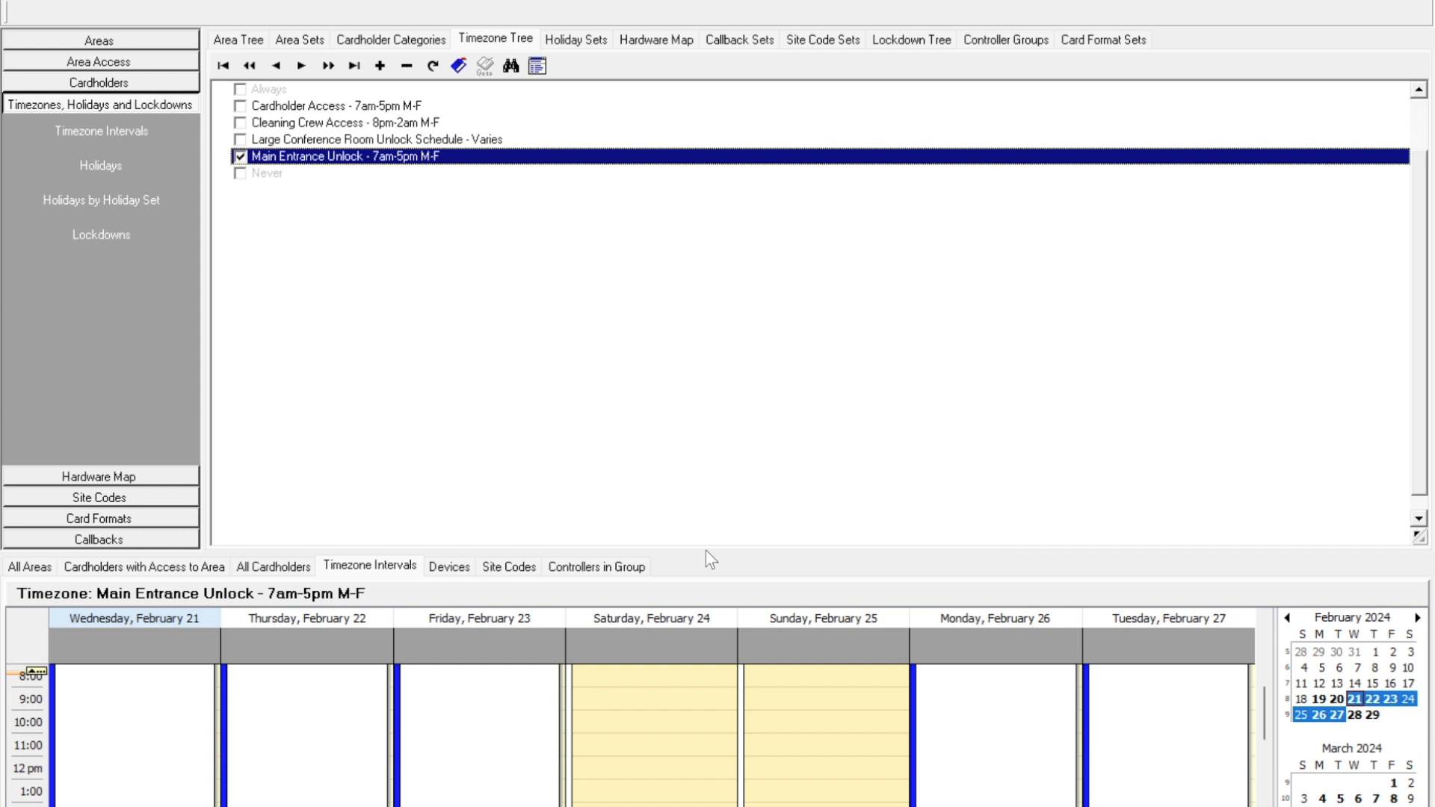
Enlarge the timezone's calendar area and view its schedule for February 21 and for February 13–15.
left_click_drag(707, 552, 698, 415)
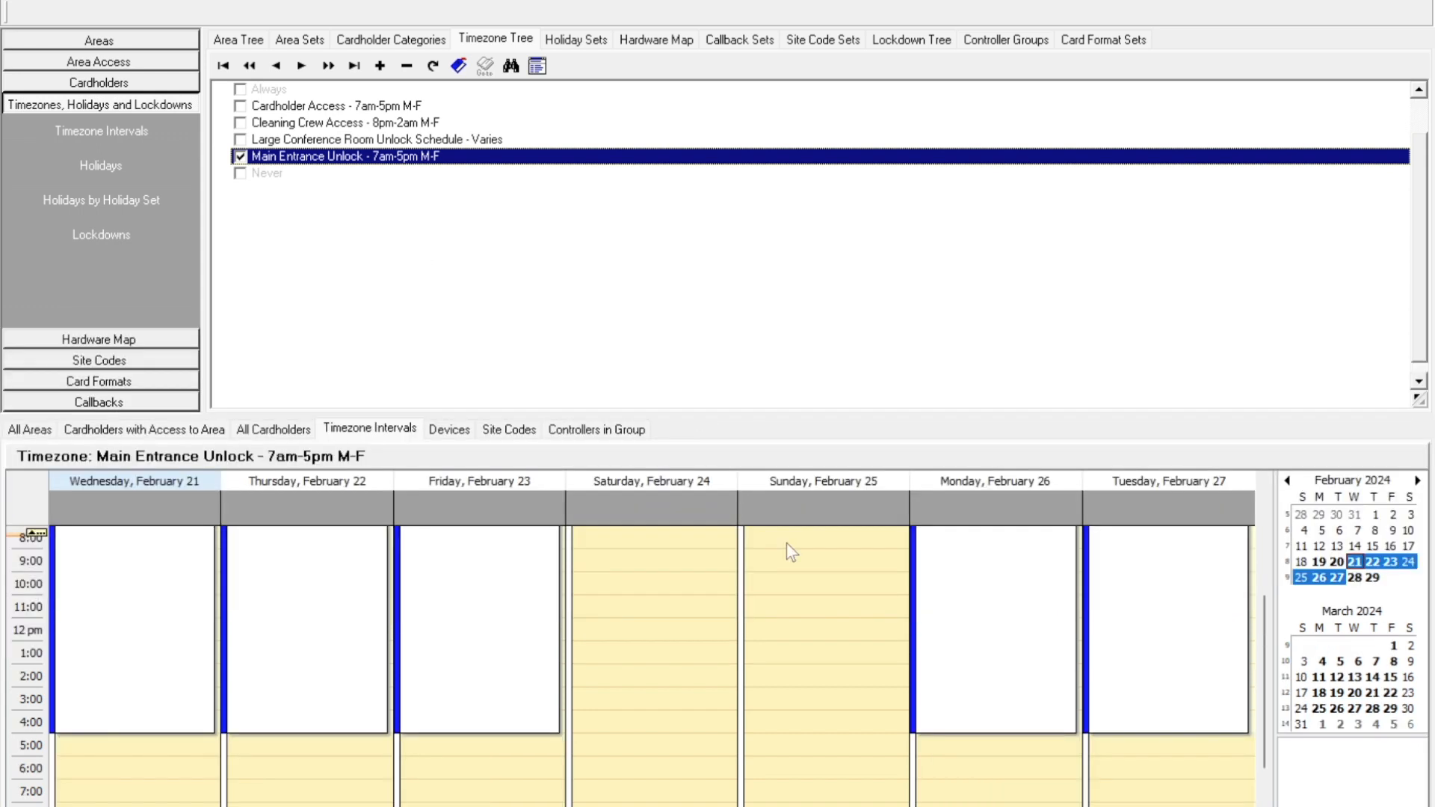
left_click_drag(1267, 684, 1274, 645)
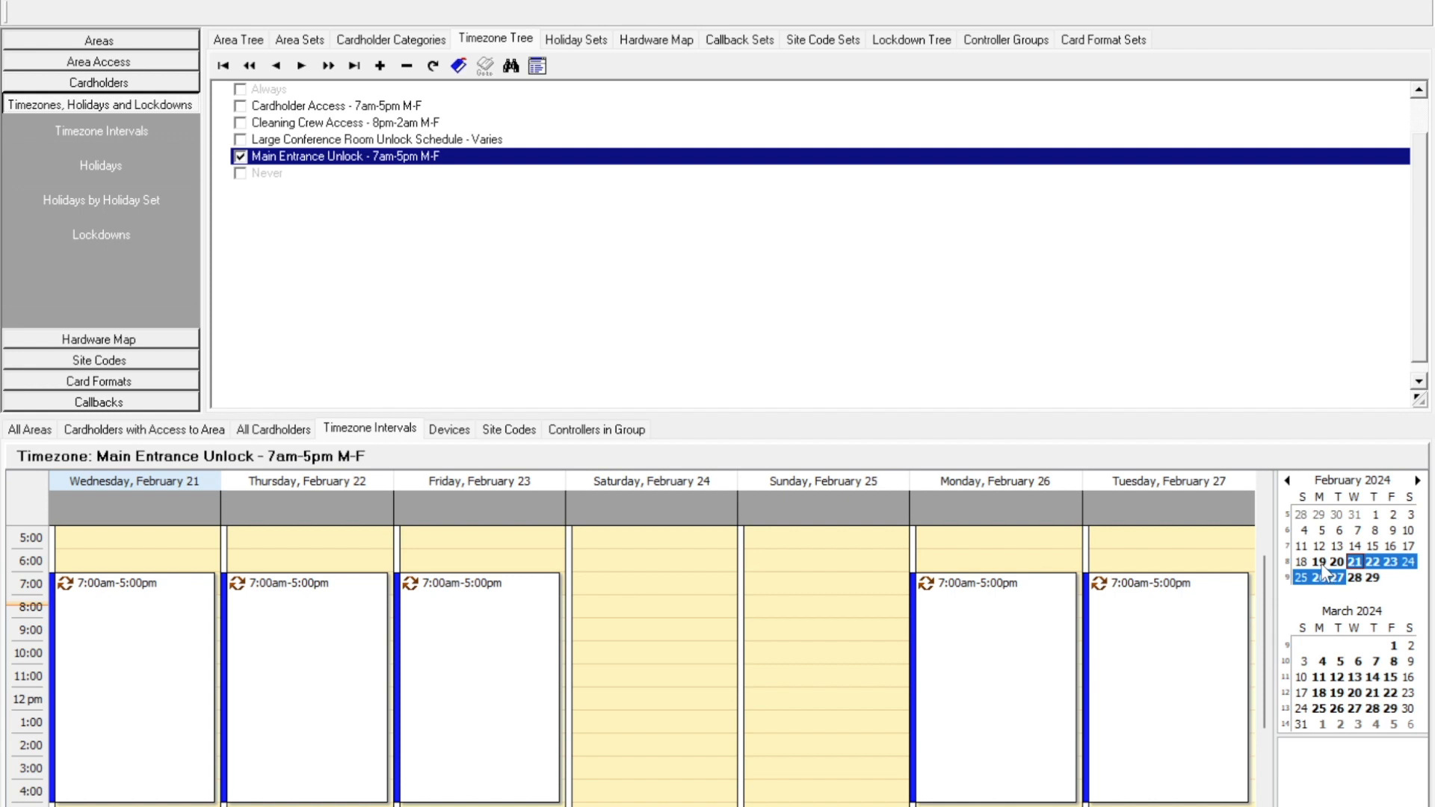
left_click(1356, 563)
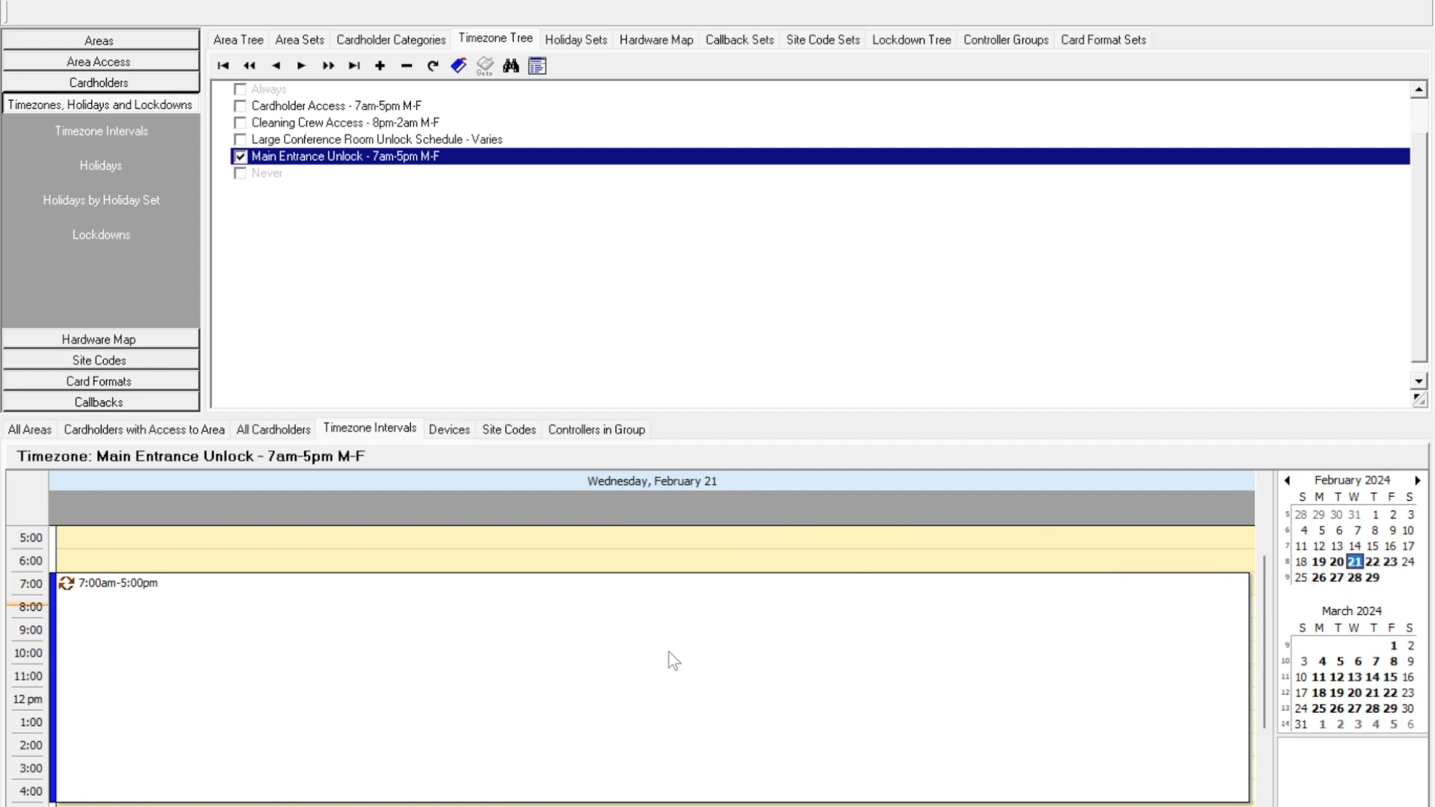
left_click_drag(1303, 566, 1373, 552)
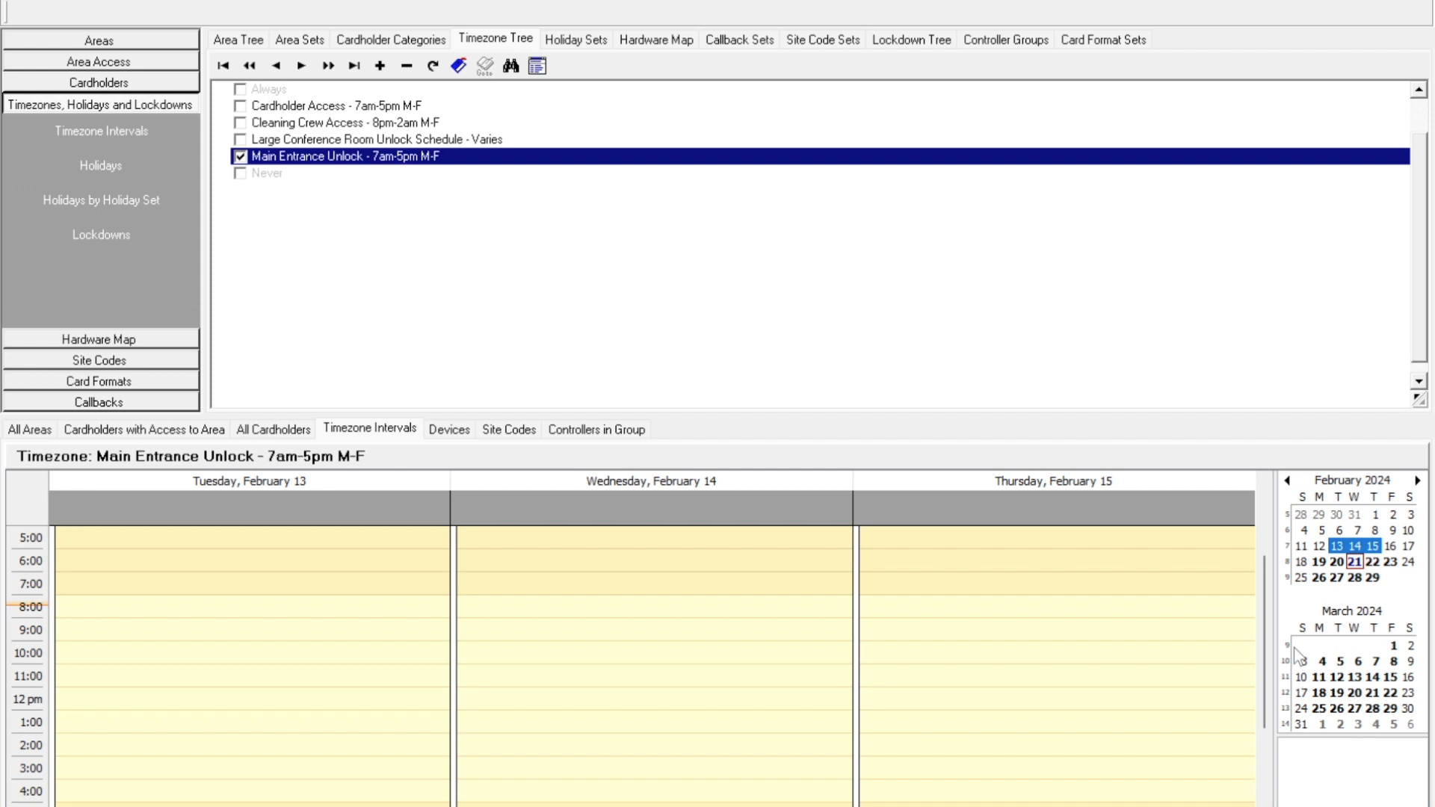
View the timezone's schedule for all of February 2024, for February 26, and for the week of February 18–24.
left_click(1374, 515)
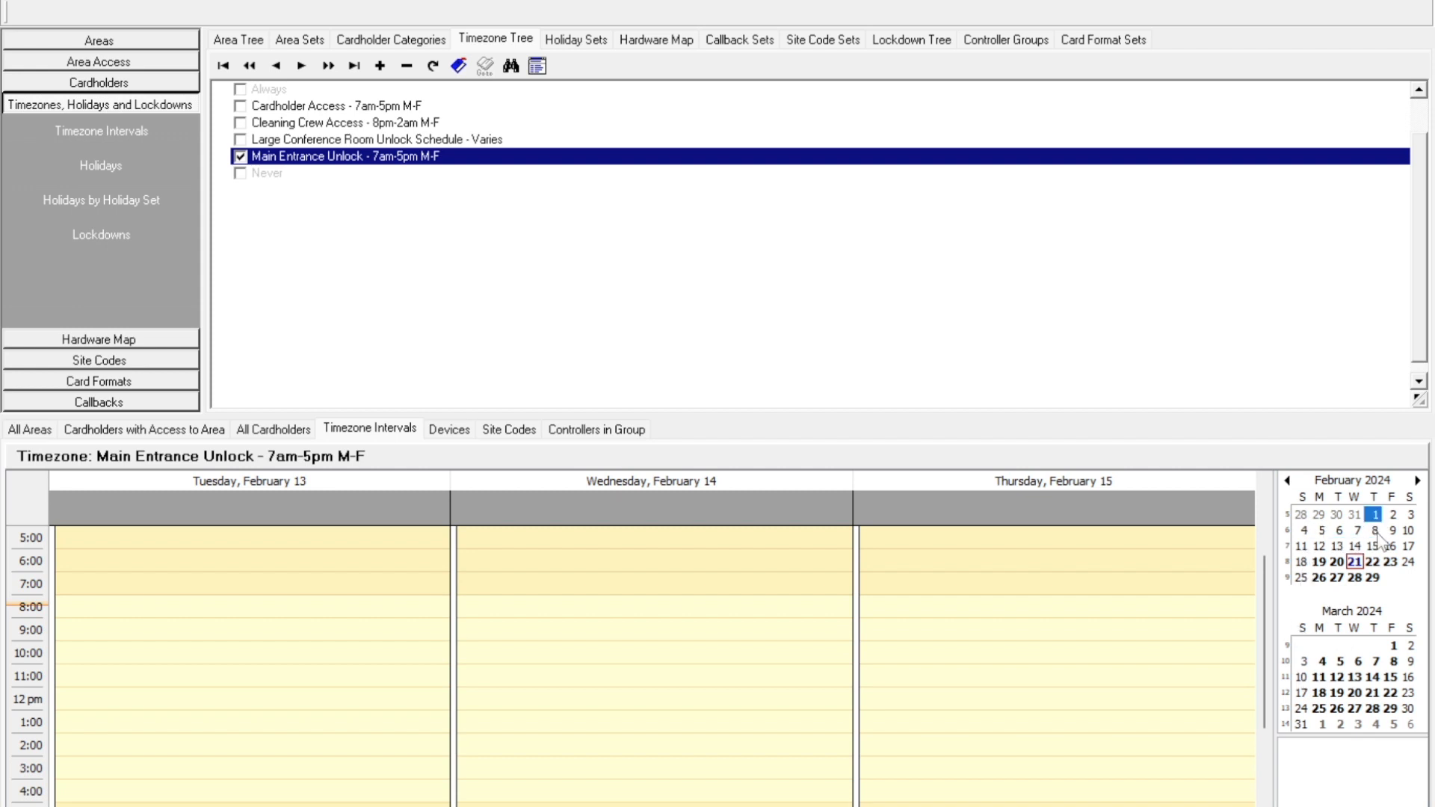
left_click_drag(1382, 536, 1383, 580)
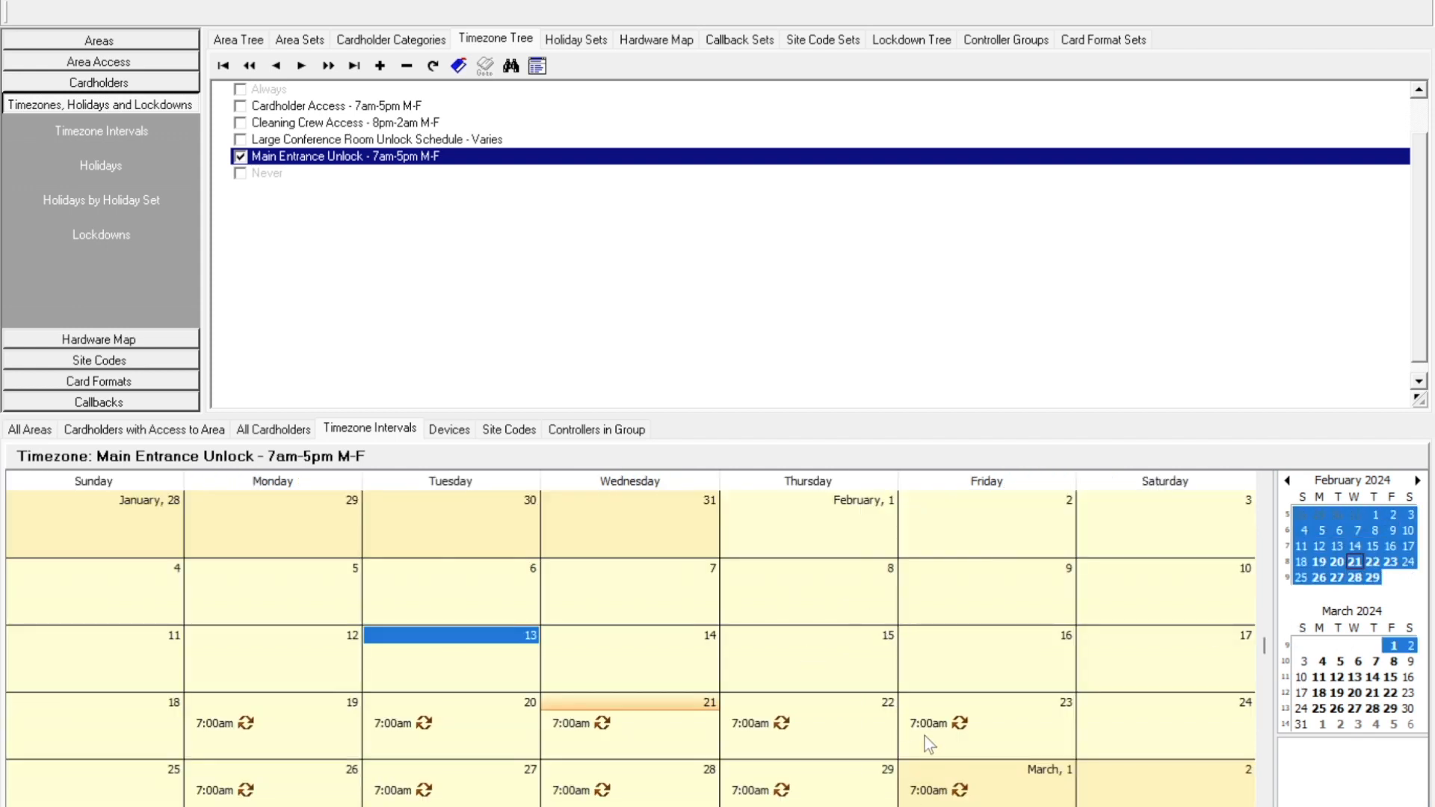
left_click(1320, 578)
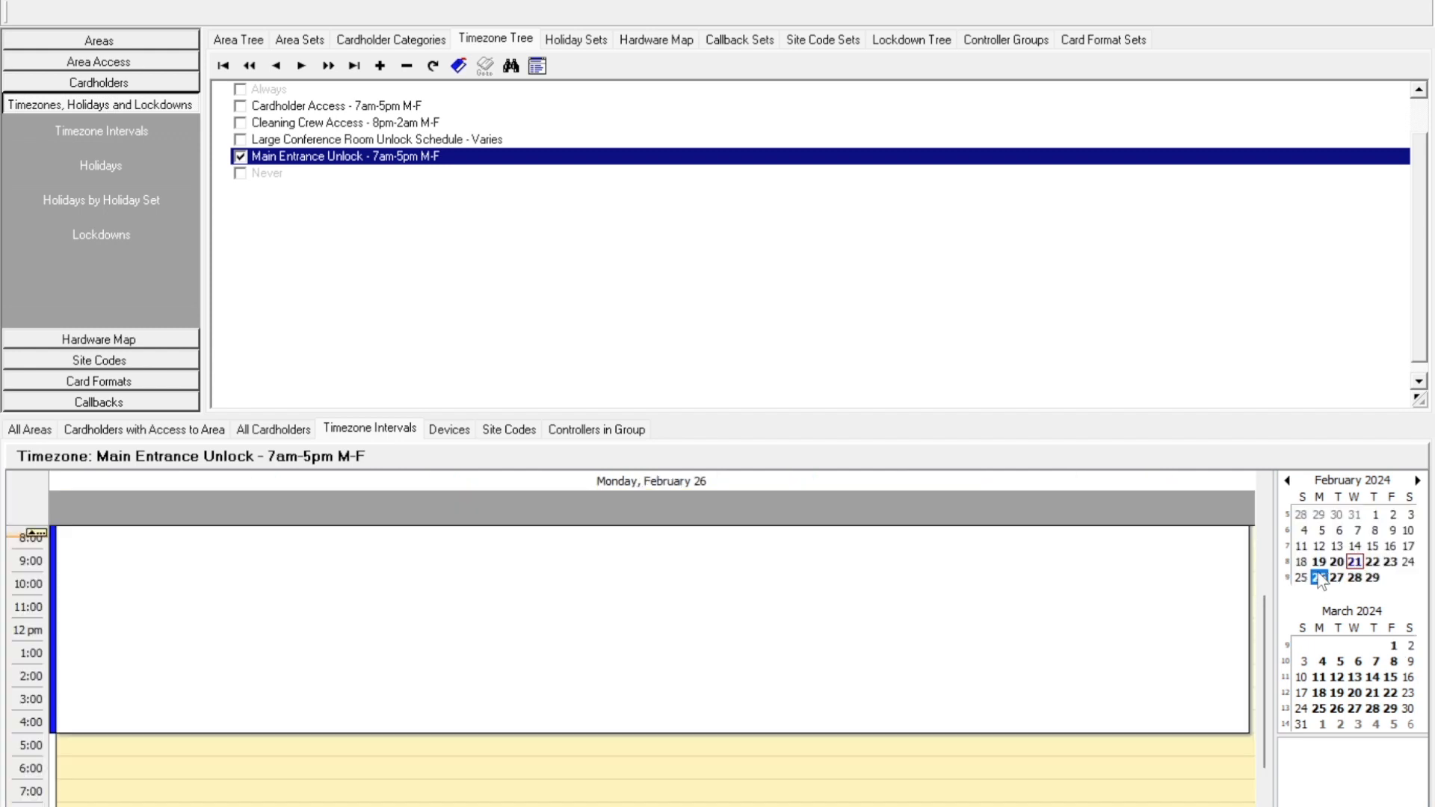
left_click_drag(1302, 562, 1412, 568)
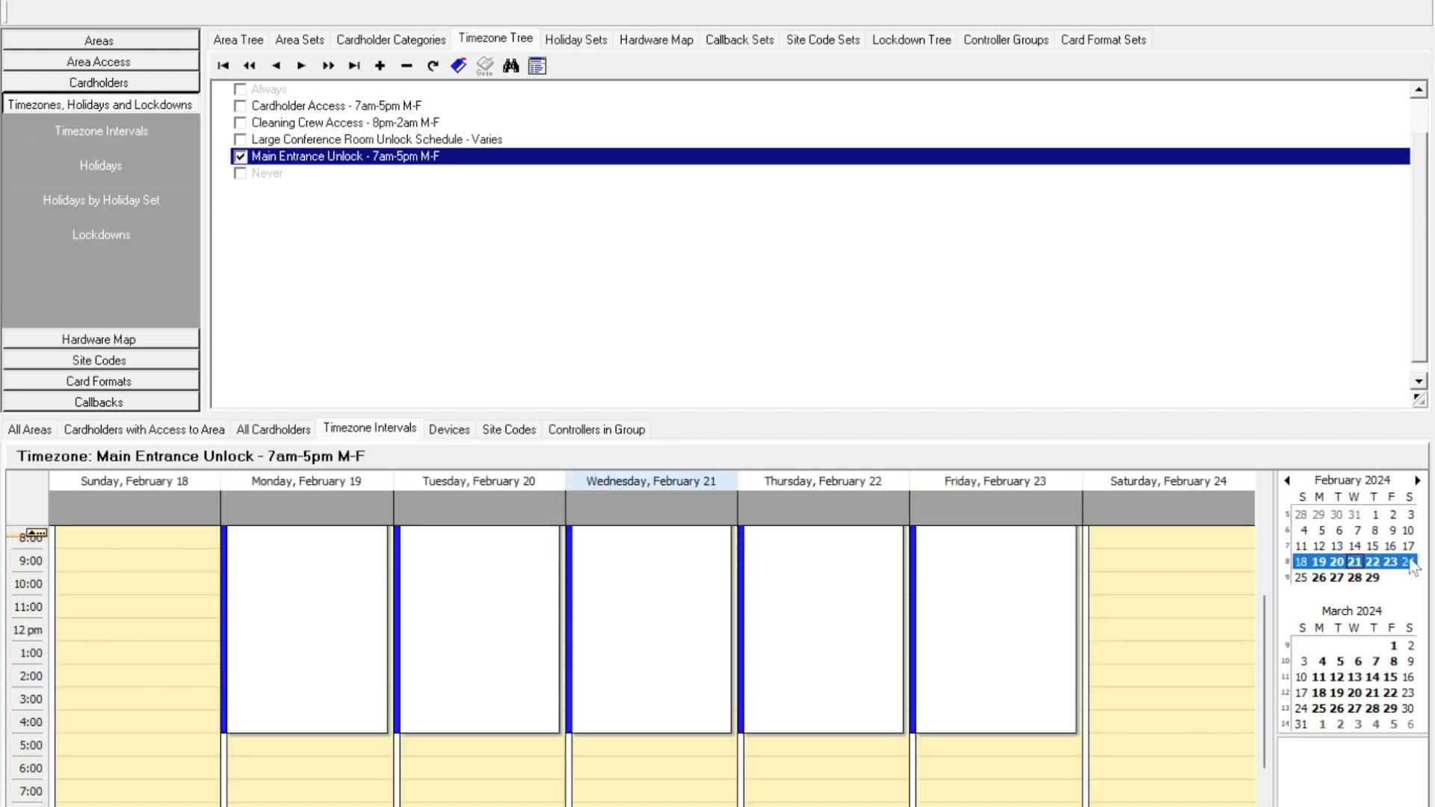
left_click_drag(1264, 619, 1279, 602)
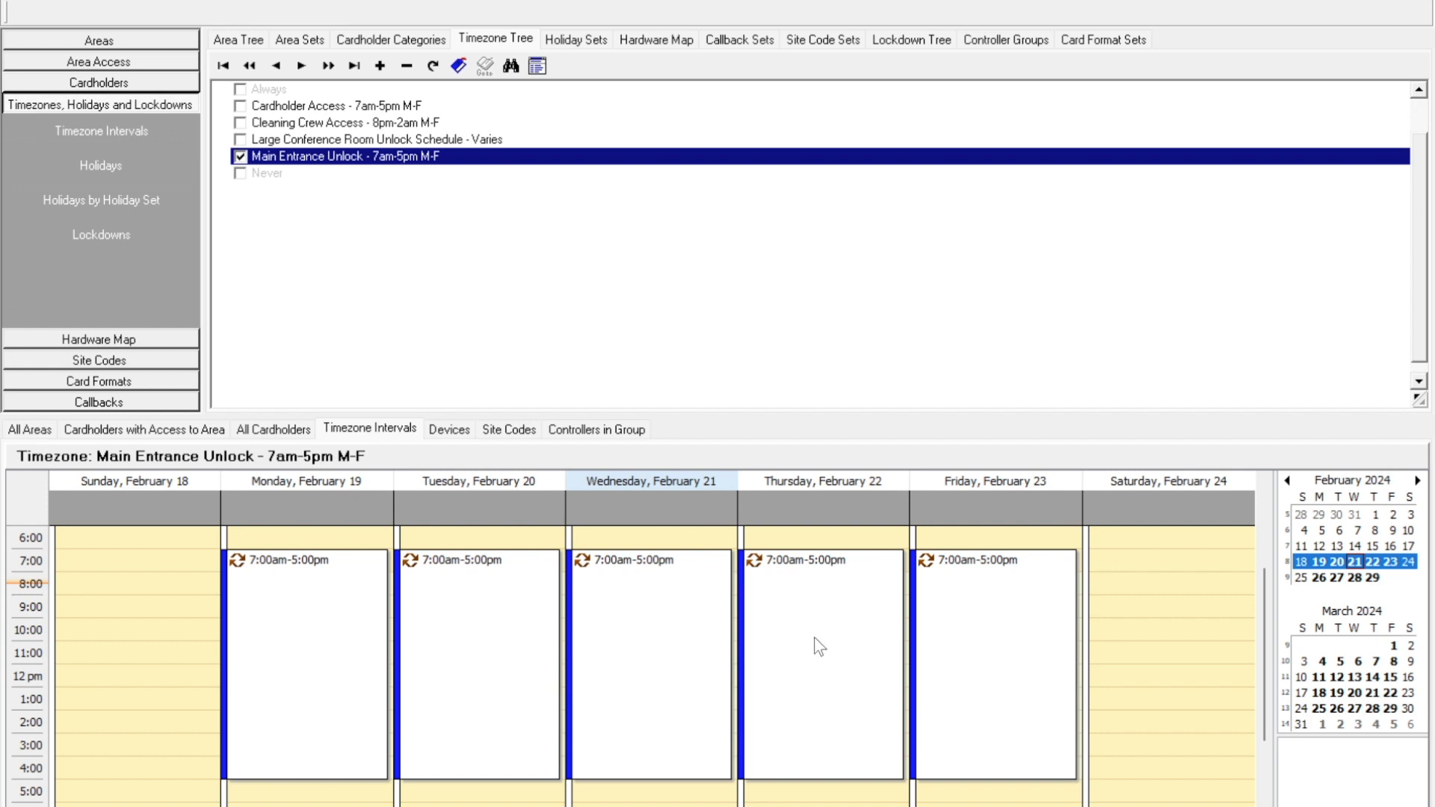
Shorten the Wednesday, February 21 interval to end at 12:00pm, and extend the same interval to end at 8:00pm.
mouse_move(1265, 605)
left_mouse_down()
mouse_move(1264, 628)
mouse_move(1267, 607)
left_mouse_up()
left_click(624, 777)
left_click_drag(623, 778, 644, 661)
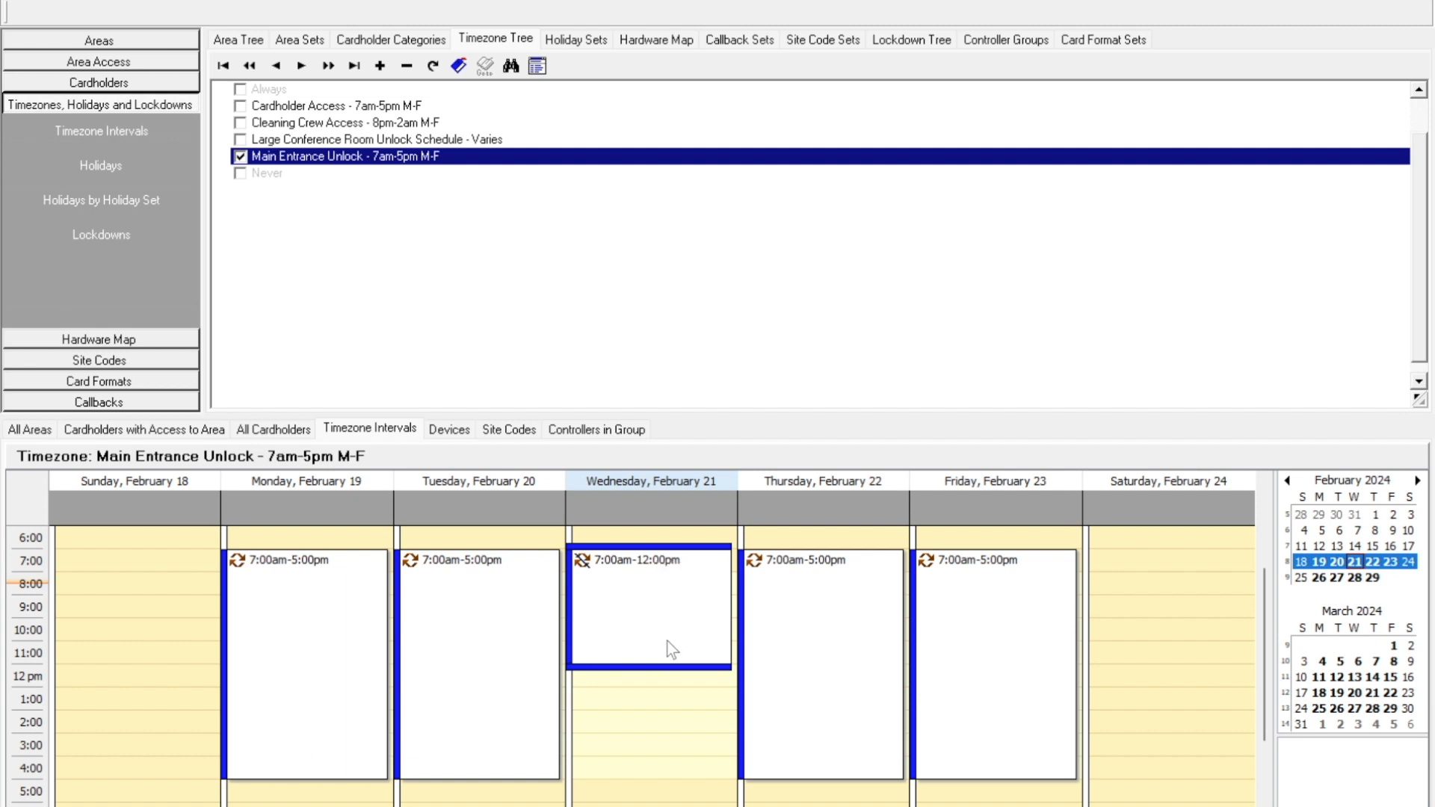
left_click_drag(659, 664, 670, 725)
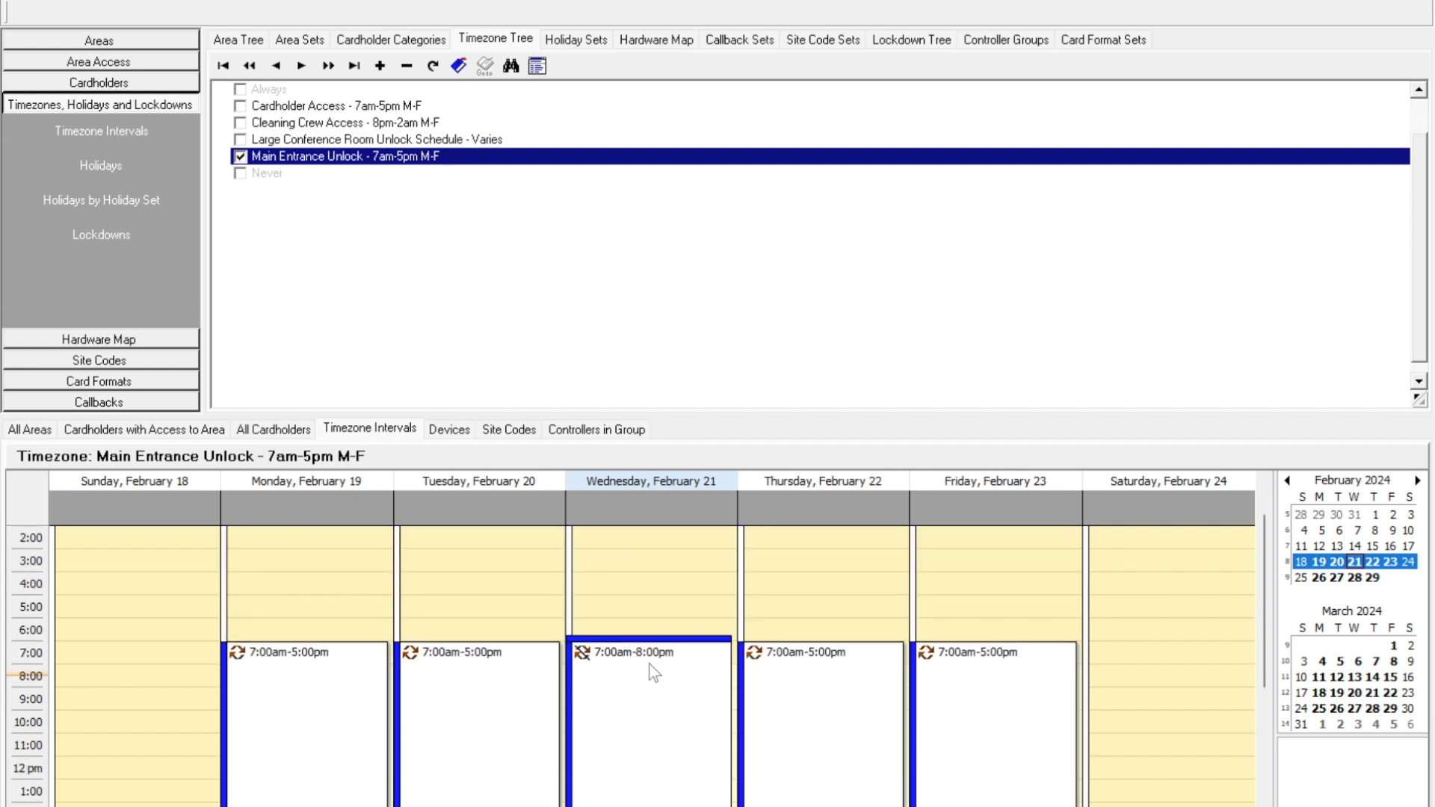
scroll(649, 675, "down", 6)
scroll(658, 753, "up", 3)
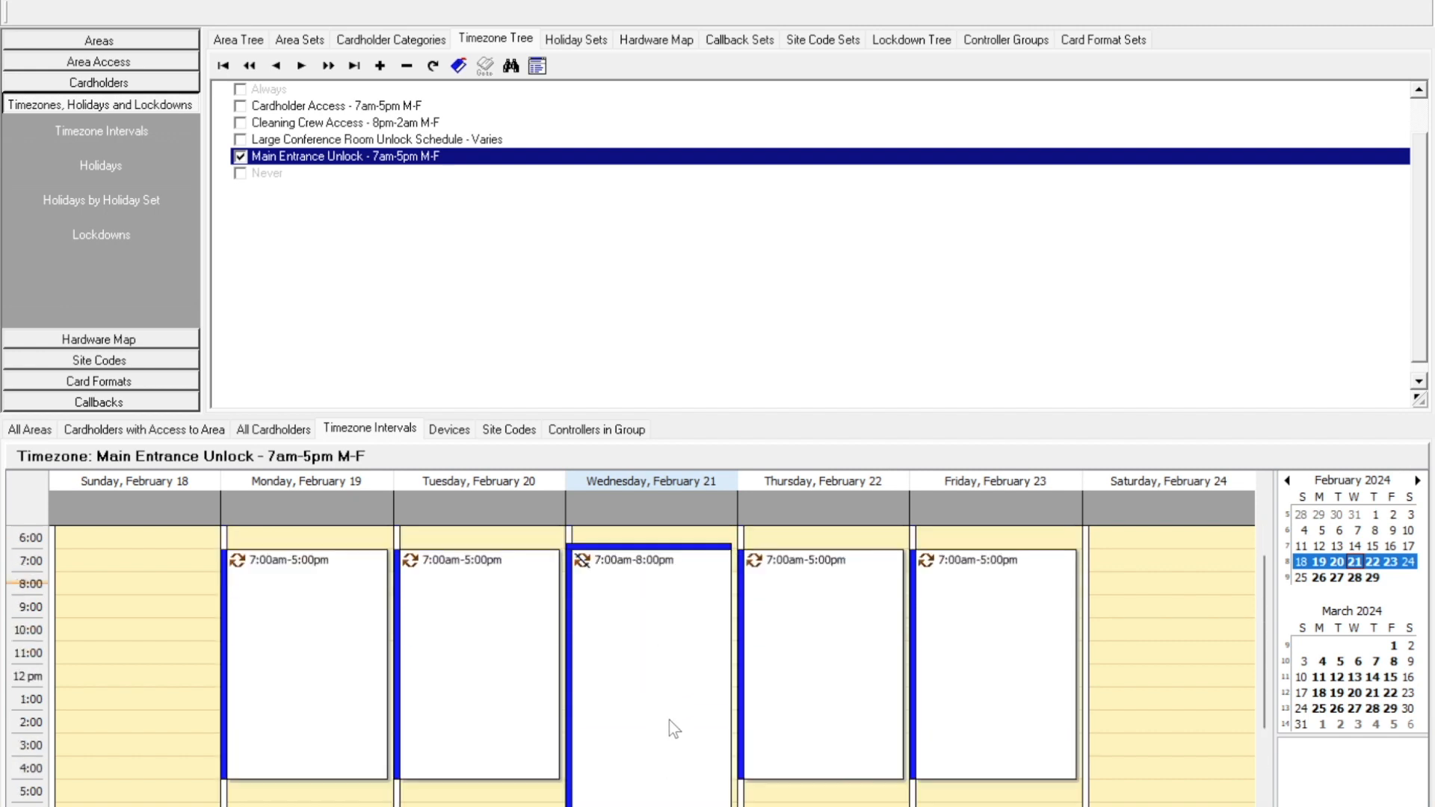
Open only the February 21 occurrence of the recurring interval and set its end time to 10:00 PM.
double_click(652, 638)
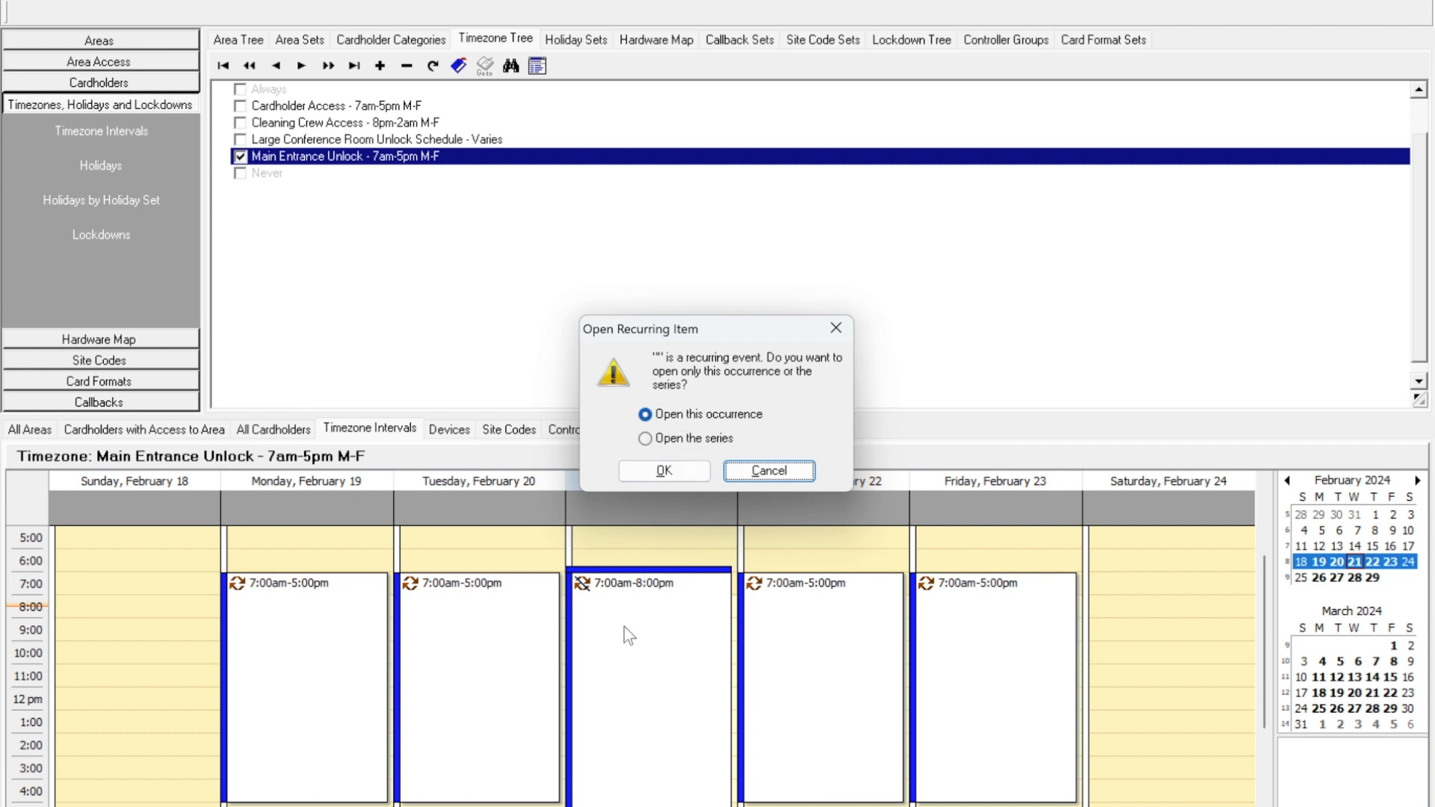
left_click(677, 472)
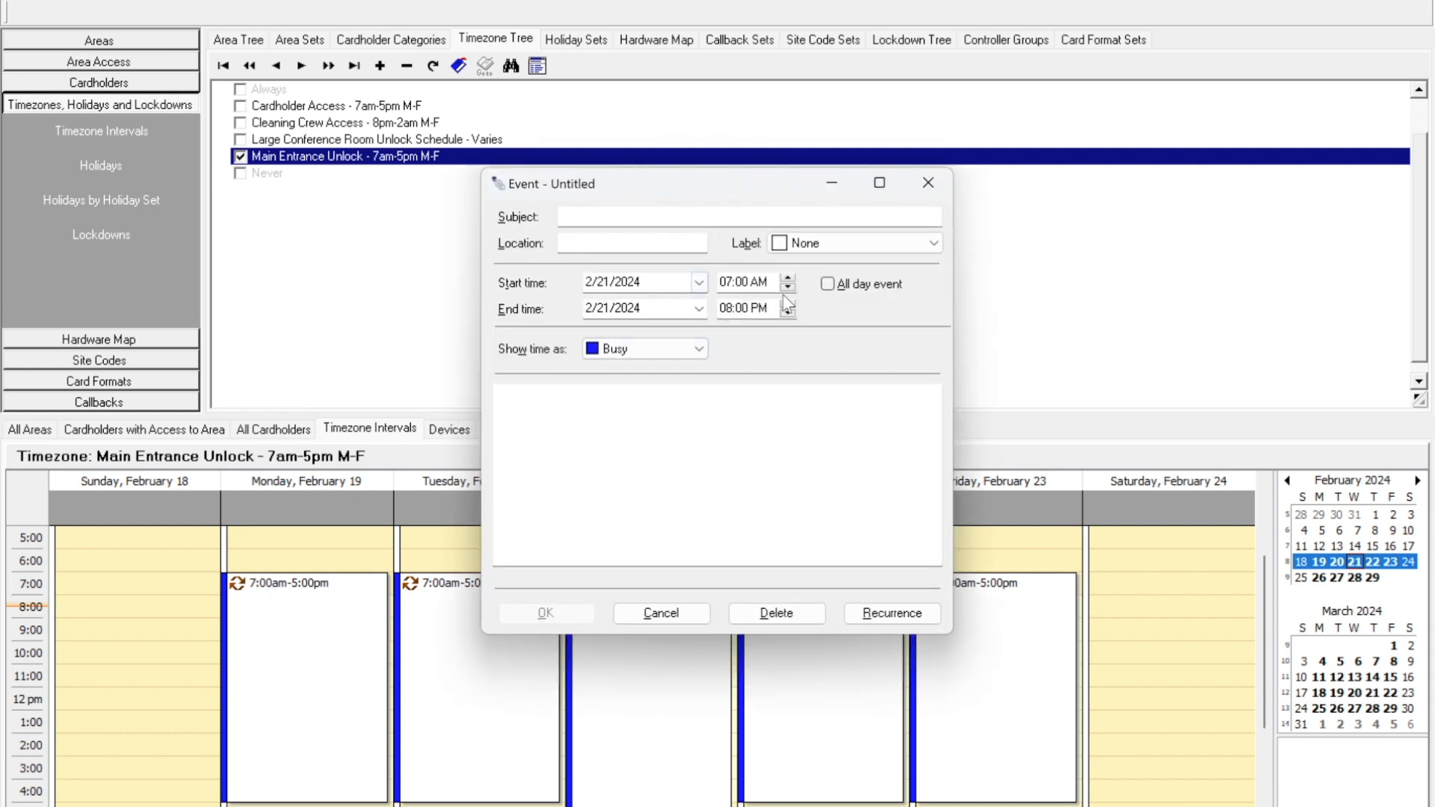
left_click(726, 308)
type("1")
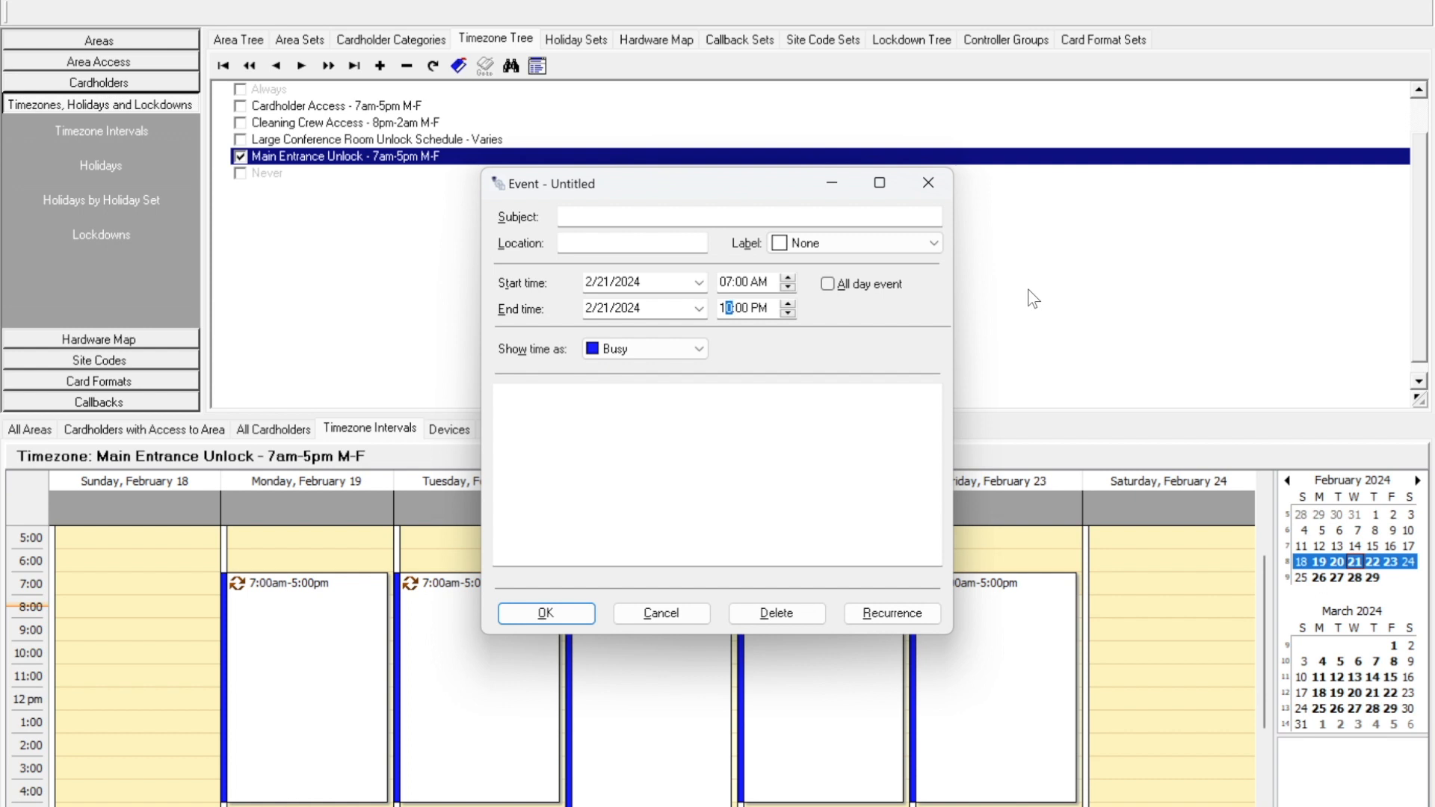
left_click(580, 613)
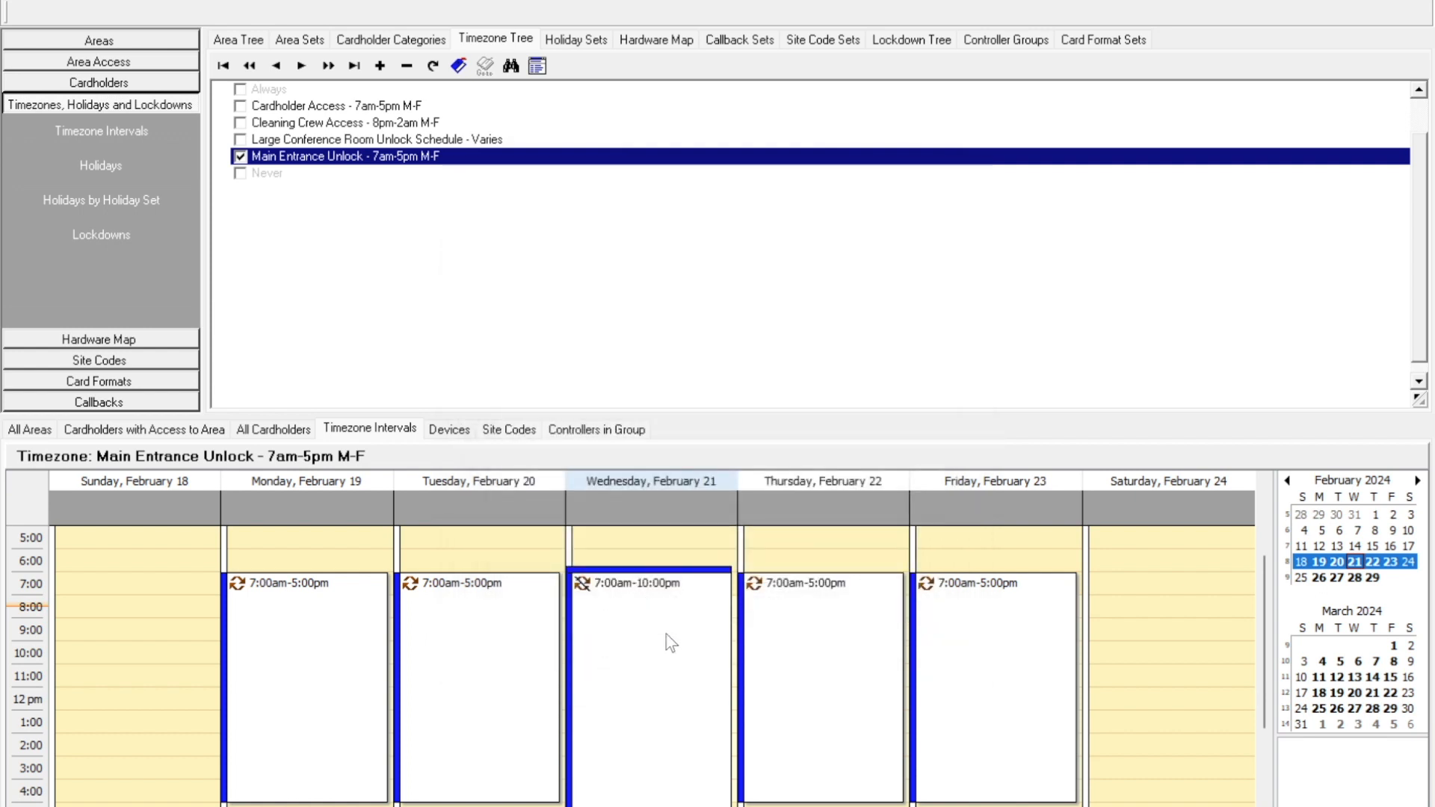
Shorten the February 21 interval to end at 2:00pm and delete only that occurrence.
scroll(671, 668, "down", 3)
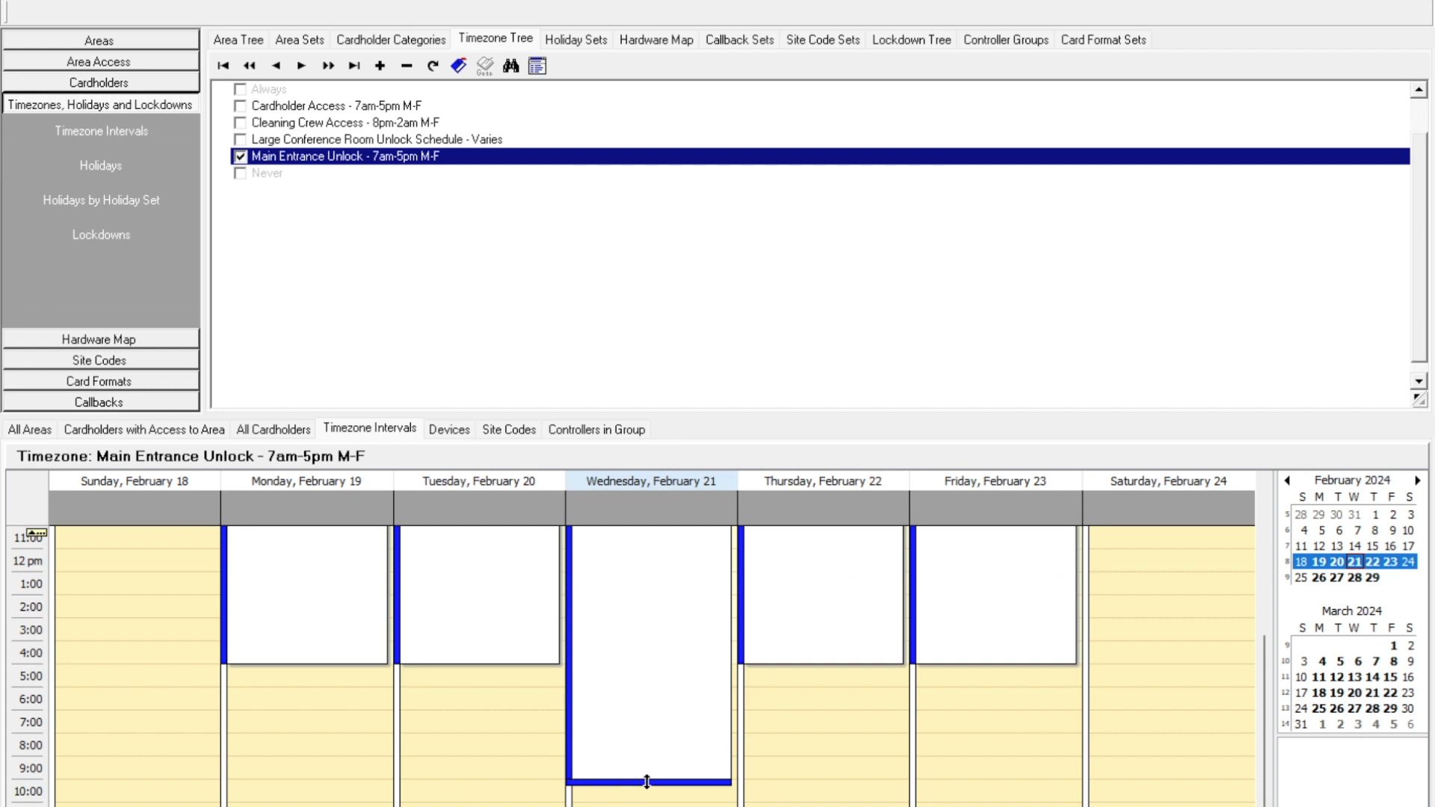
left_click_drag(649, 782, 643, 596)
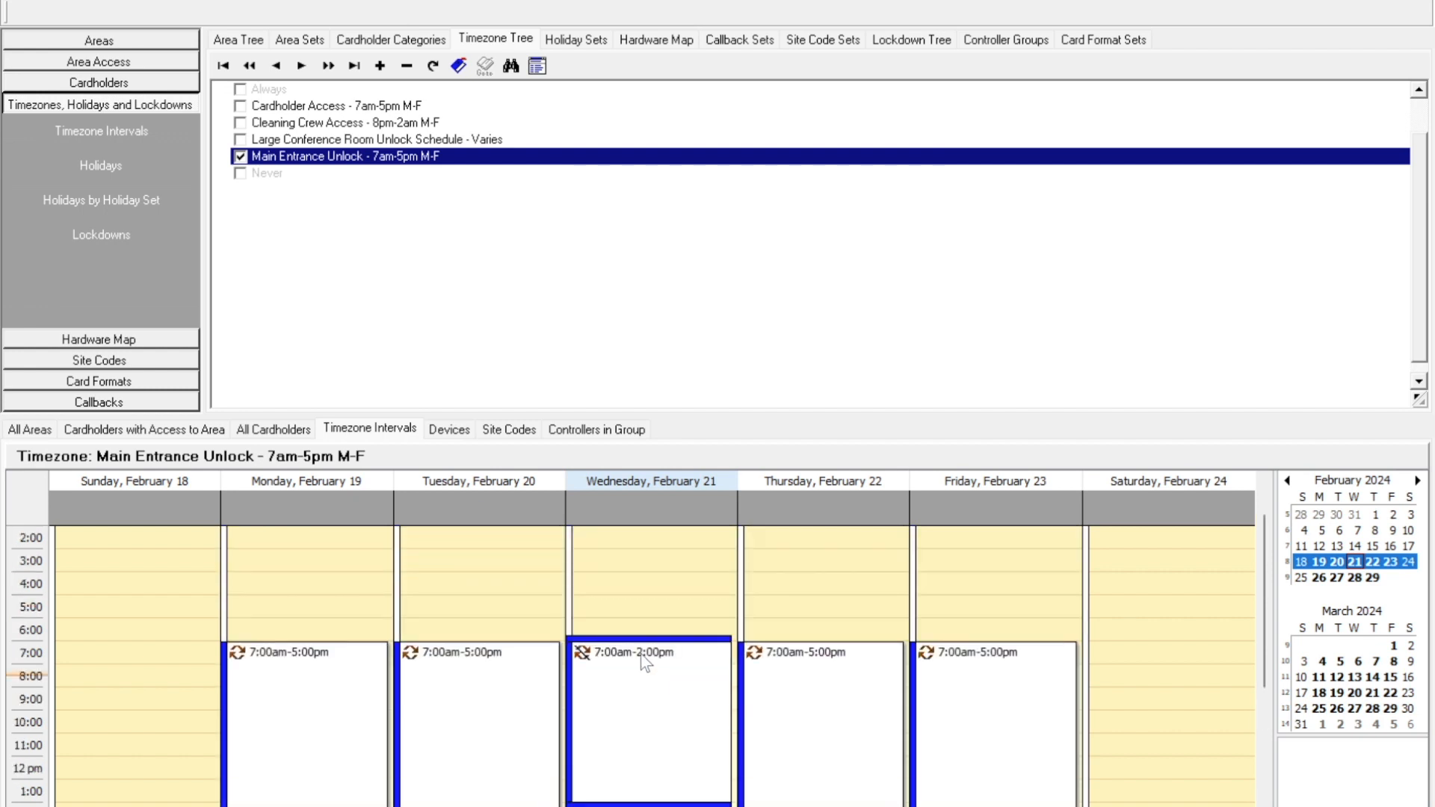
right_click(637, 617)
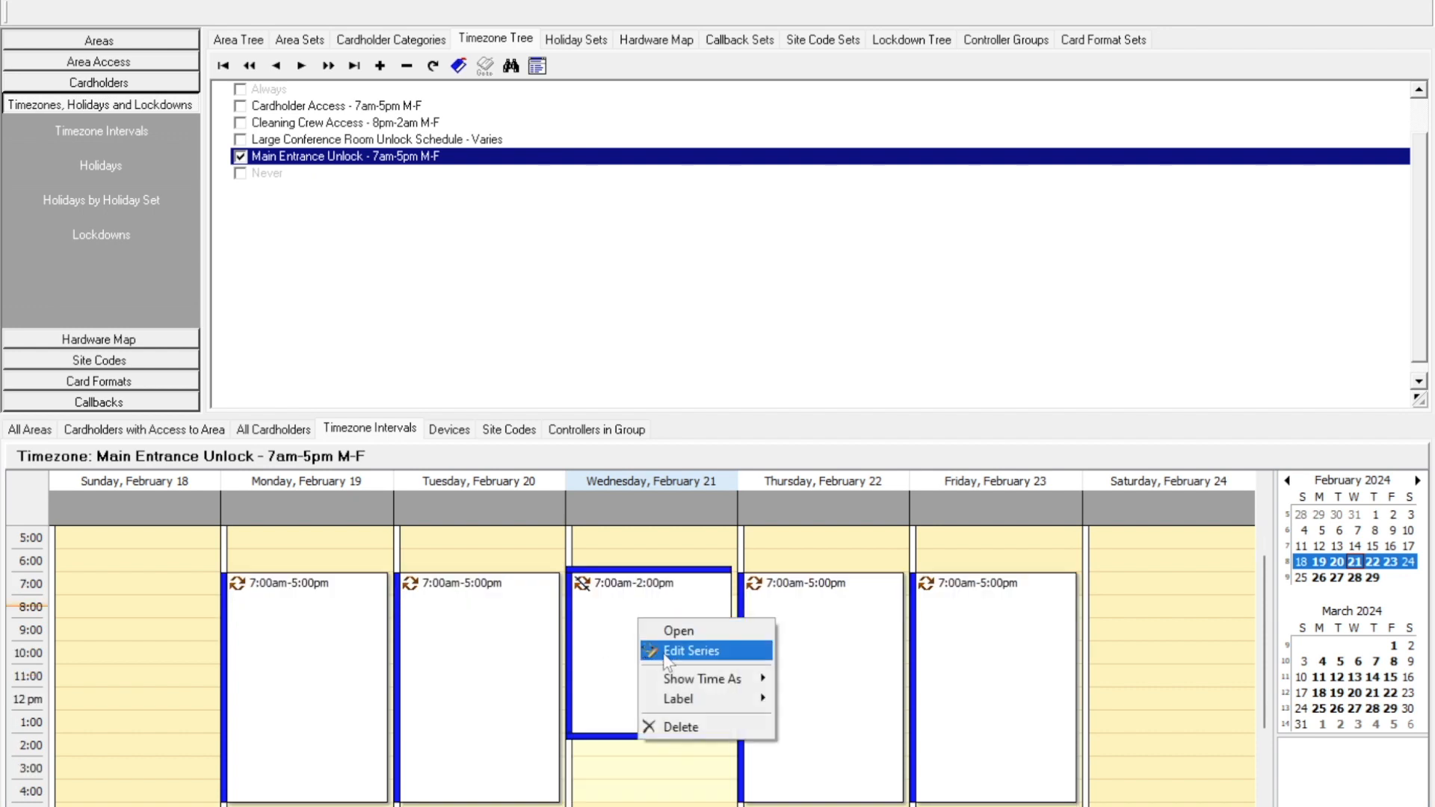
left_click(680, 724)
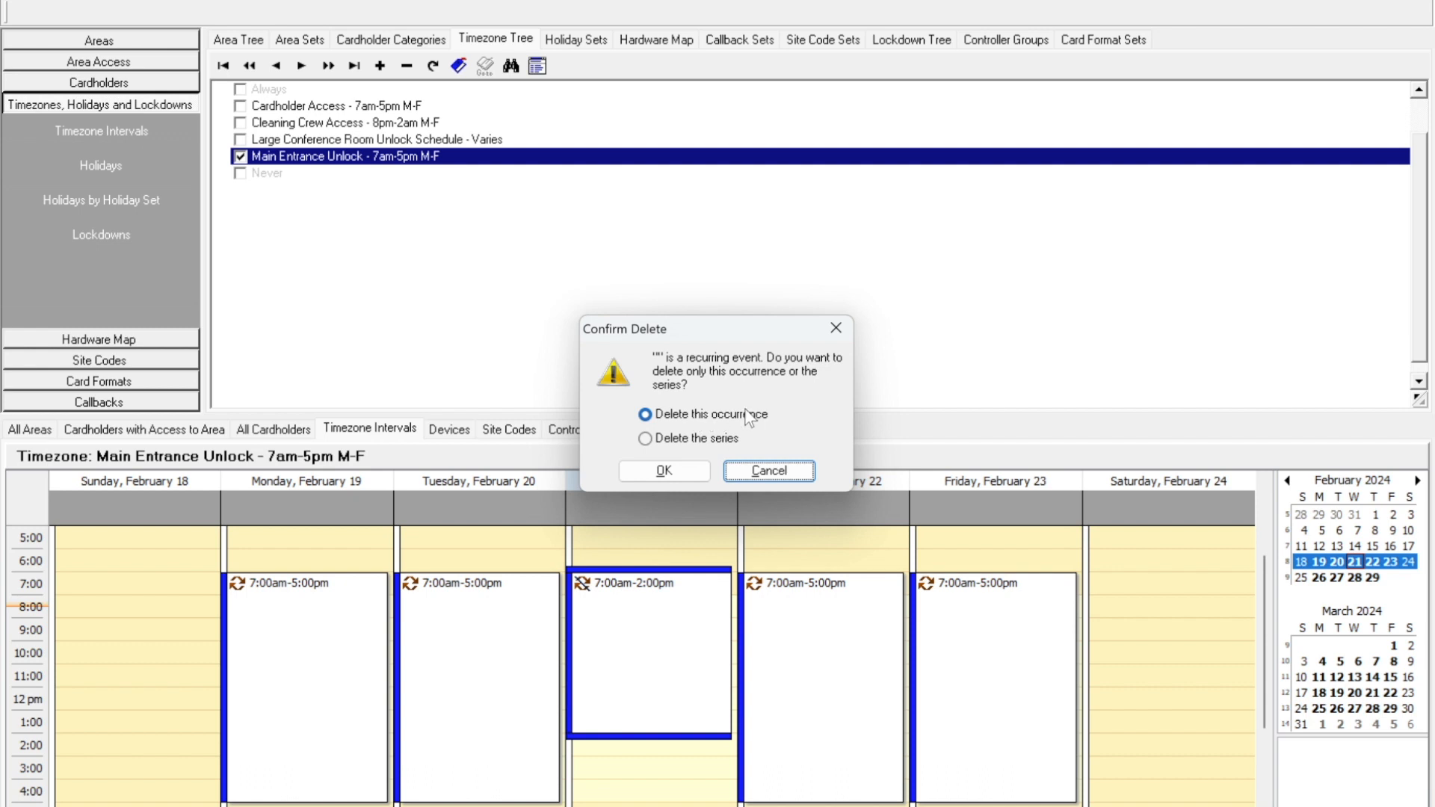
left_click(684, 470)
left_click(630, 609)
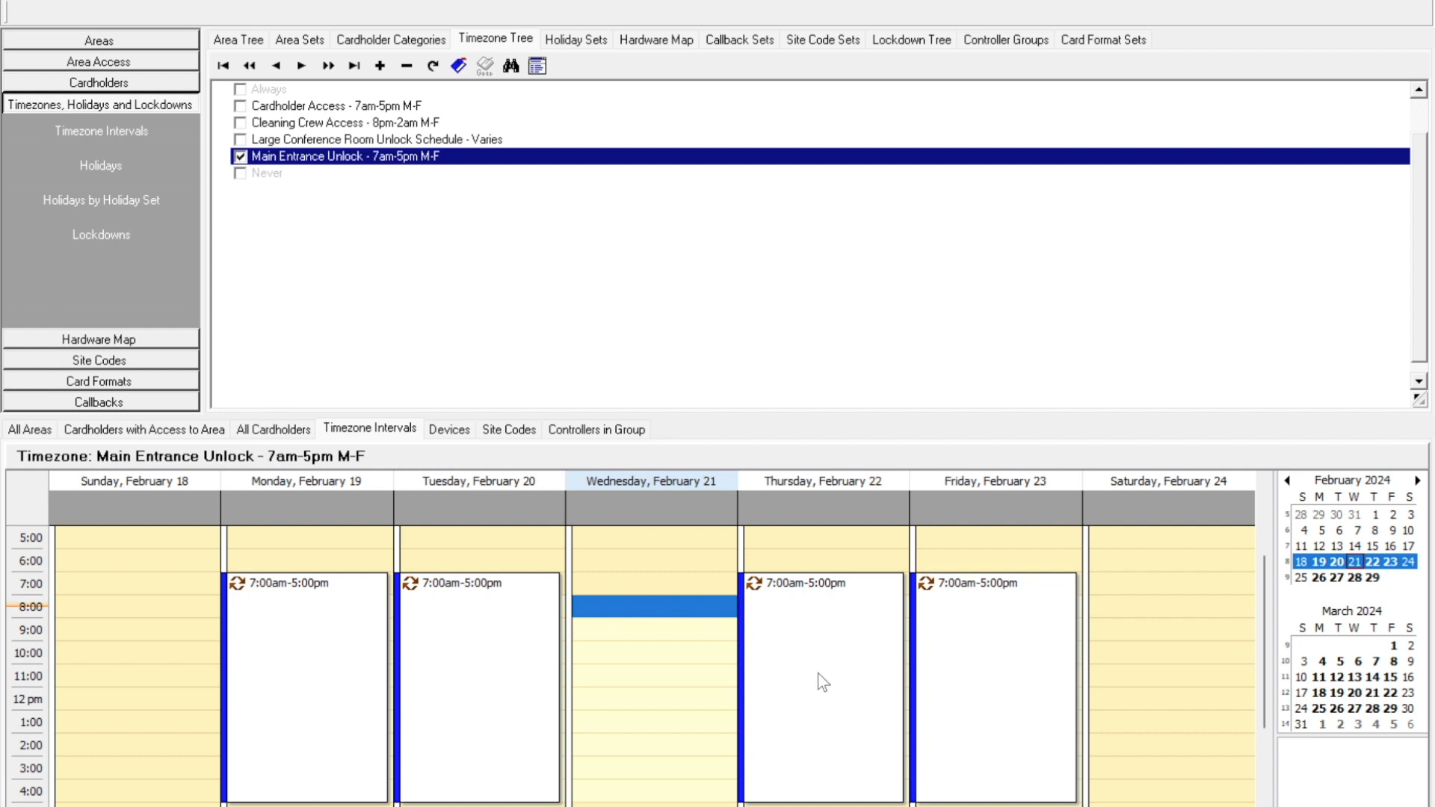
left_click(646, 654)
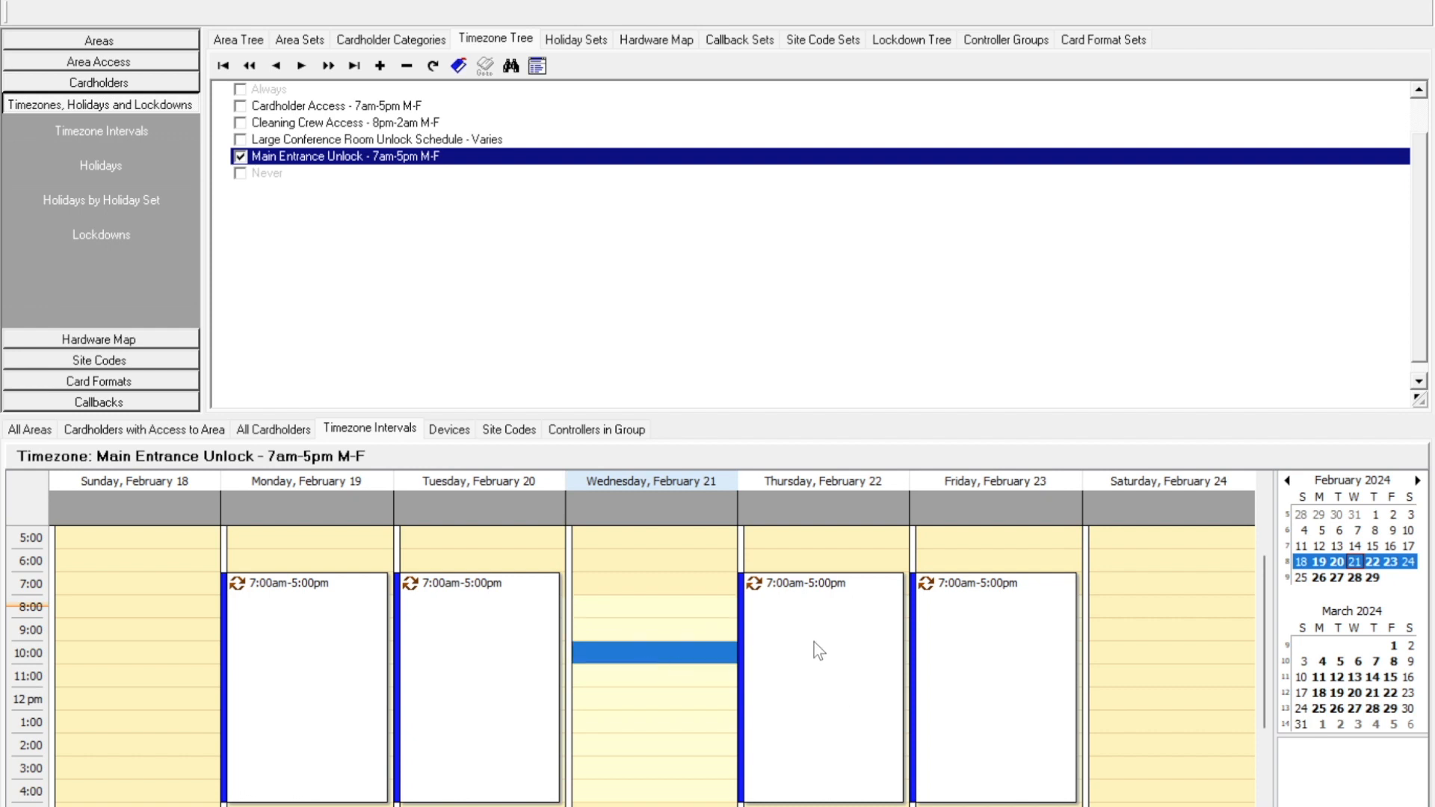
left_click(468, 636)
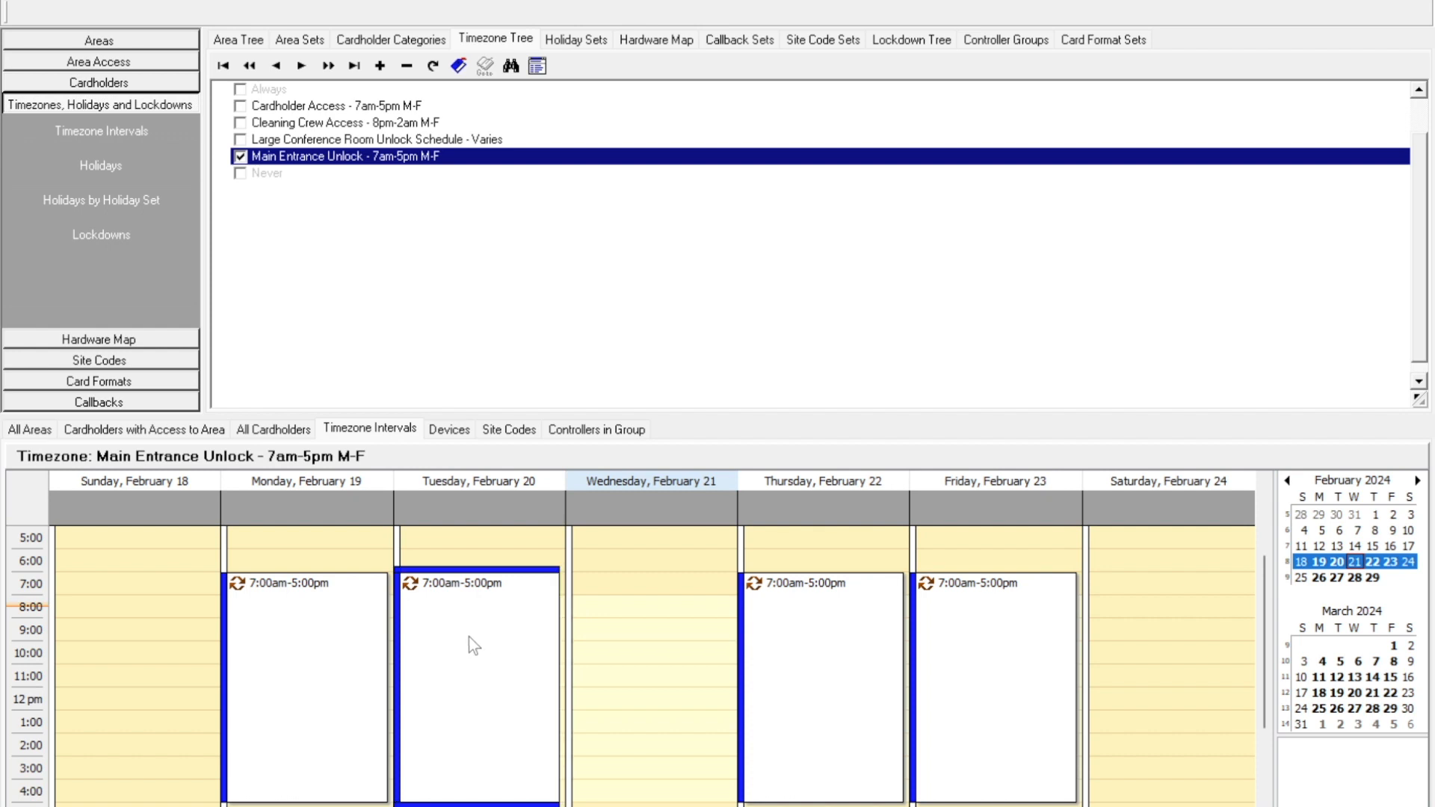
left_click(490, 619)
left_click(657, 631)
right_click(472, 622)
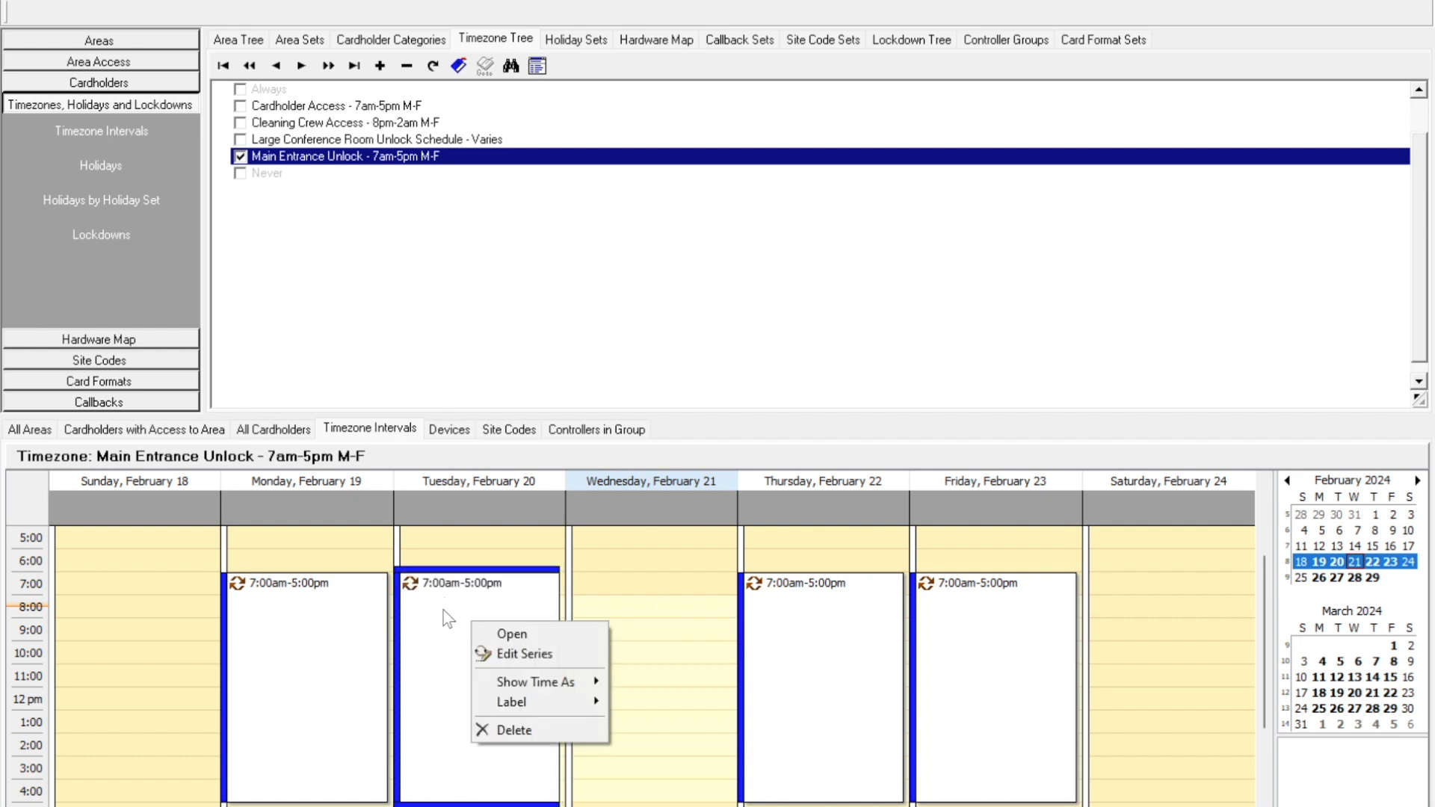
Edit the whole recurring series to start at 08:00 AM with a 10-hour duration, accepting the loss of its exceptions.
double_click(442, 612)
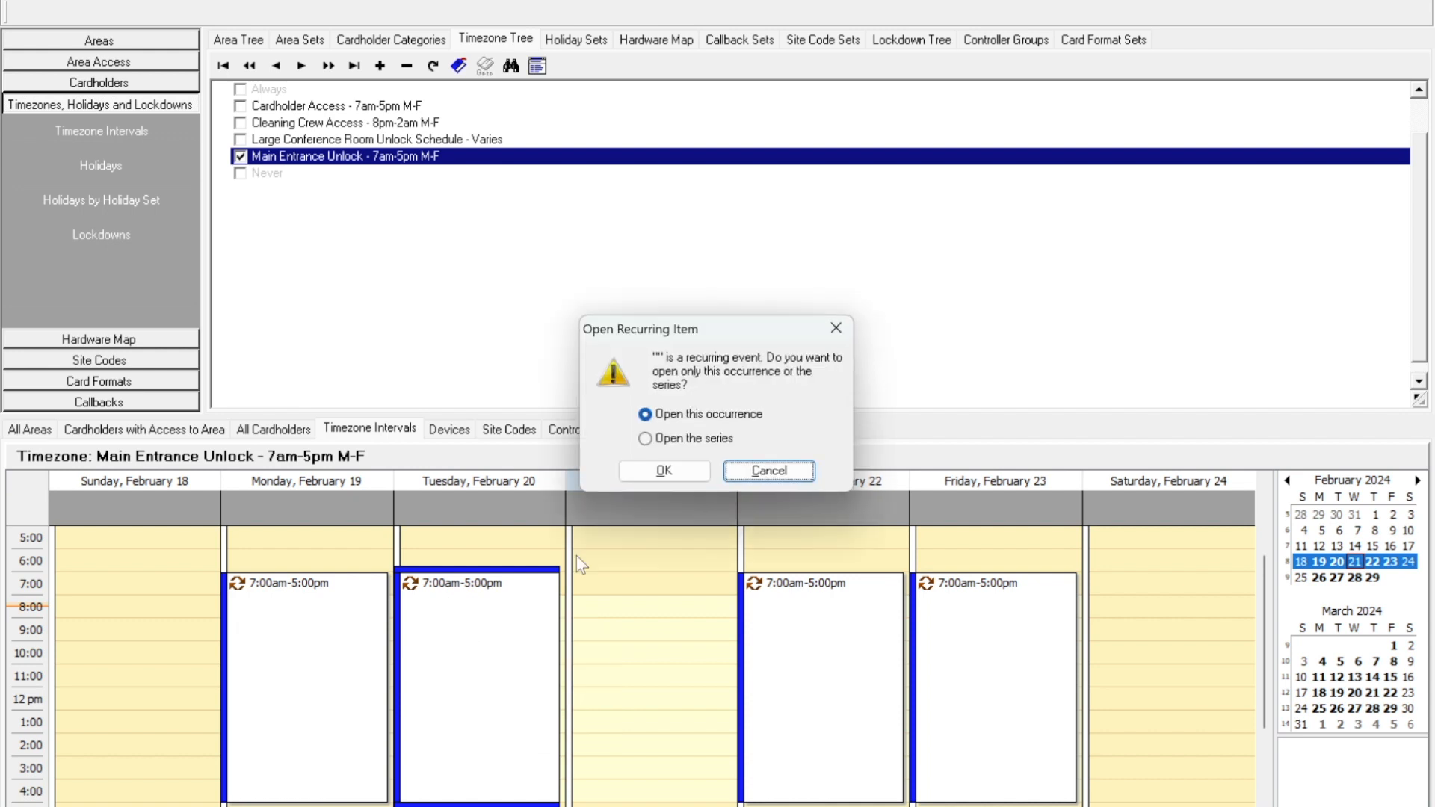
left_click(663, 440)
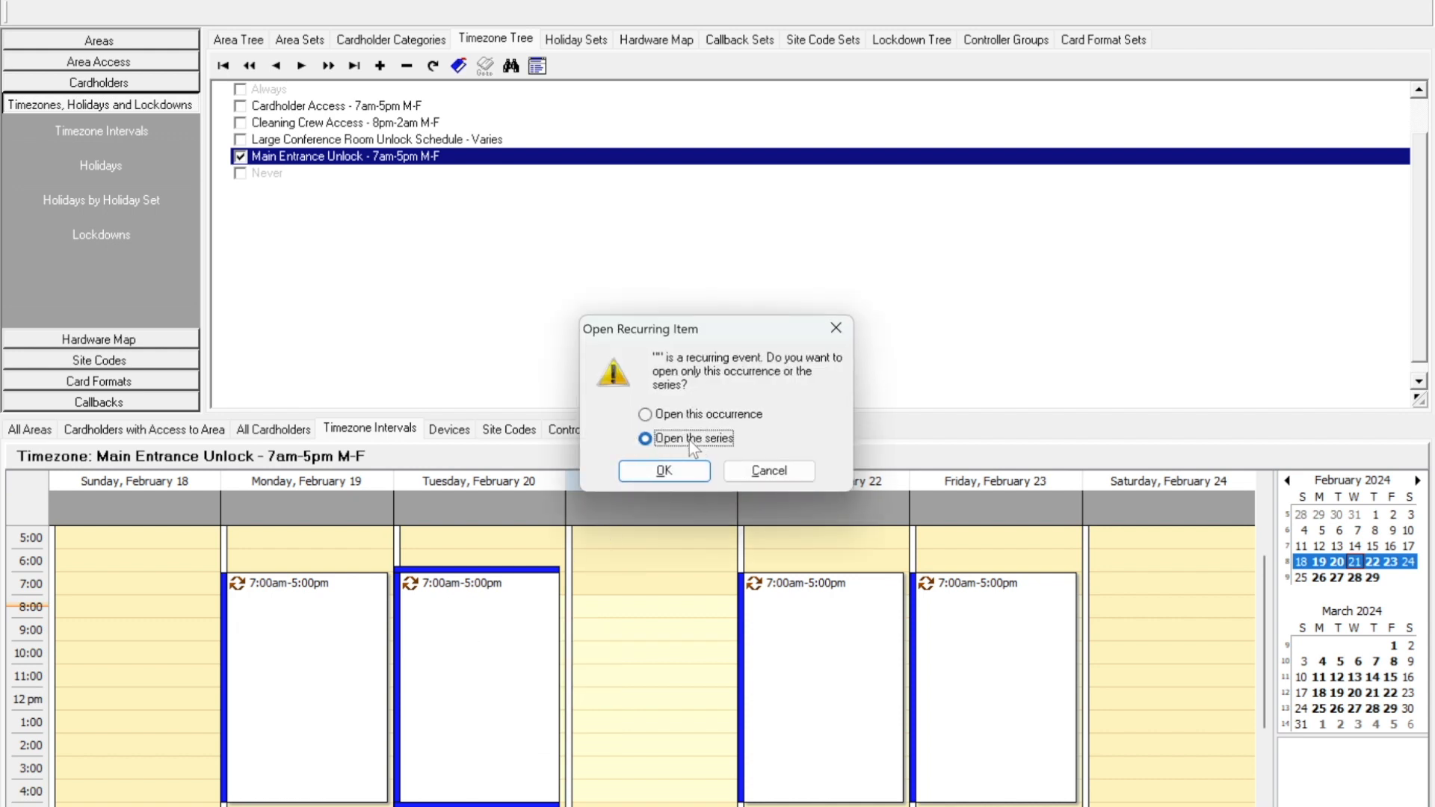
left_click(672, 479)
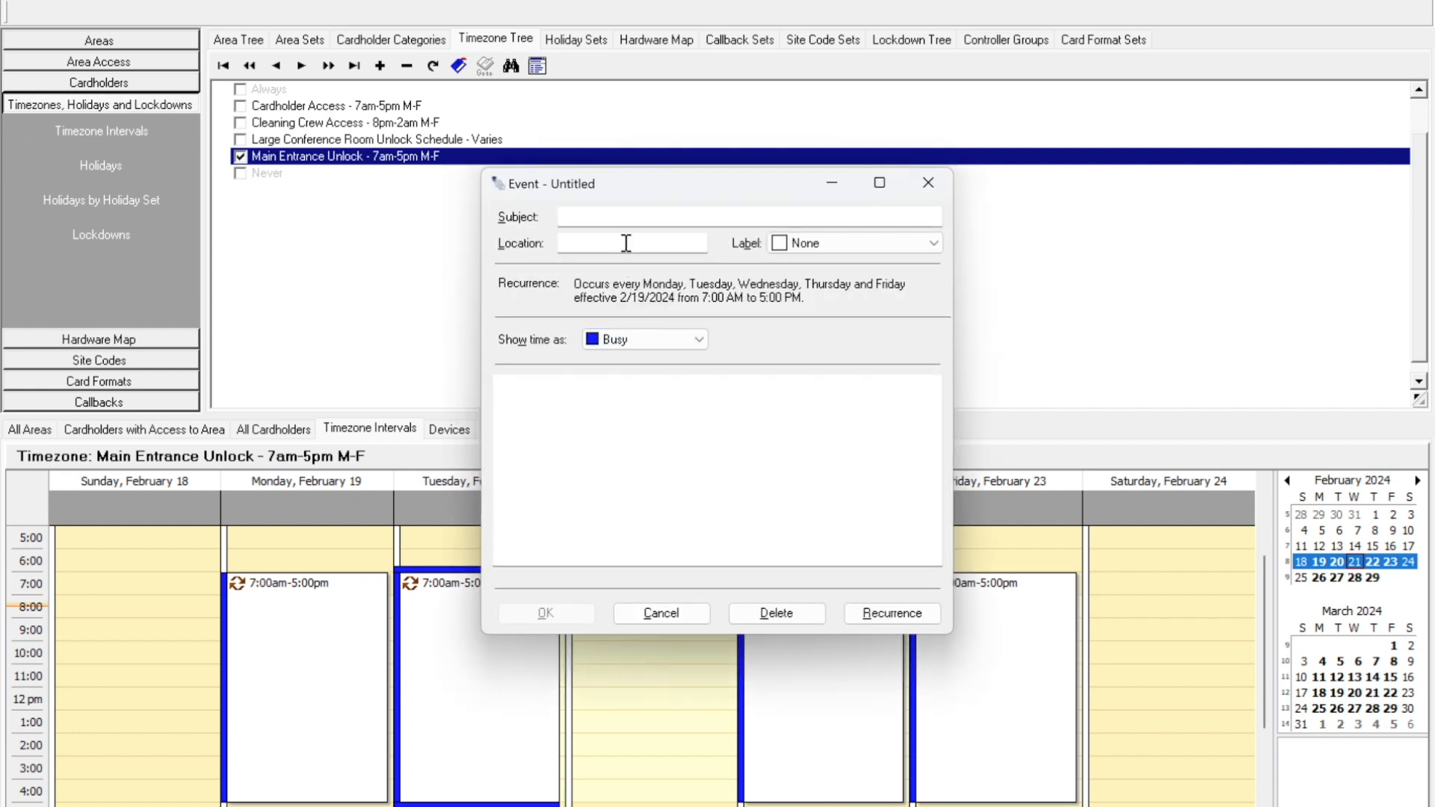
left_click(892, 613)
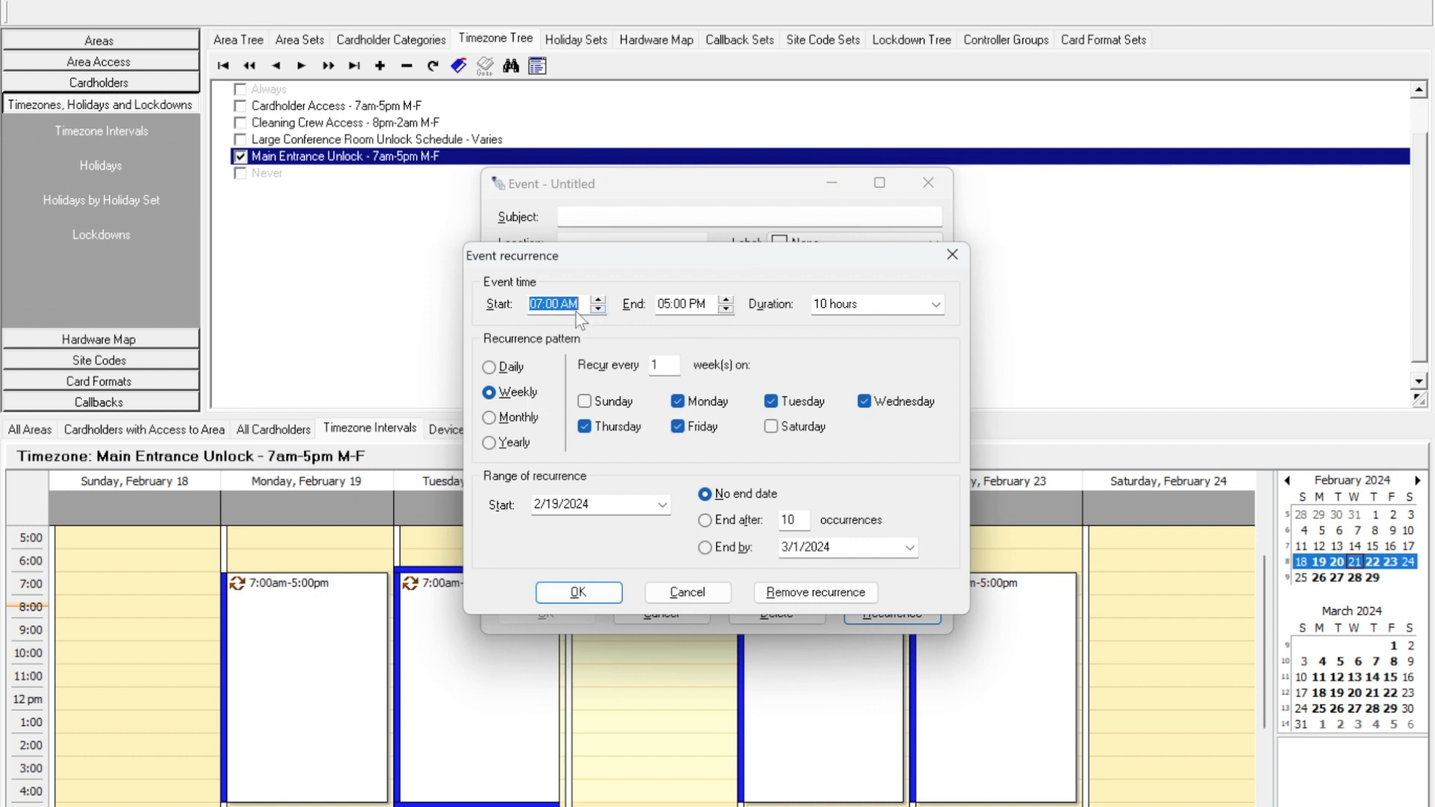
left_click(540, 306)
type("8")
left_click(603, 588)
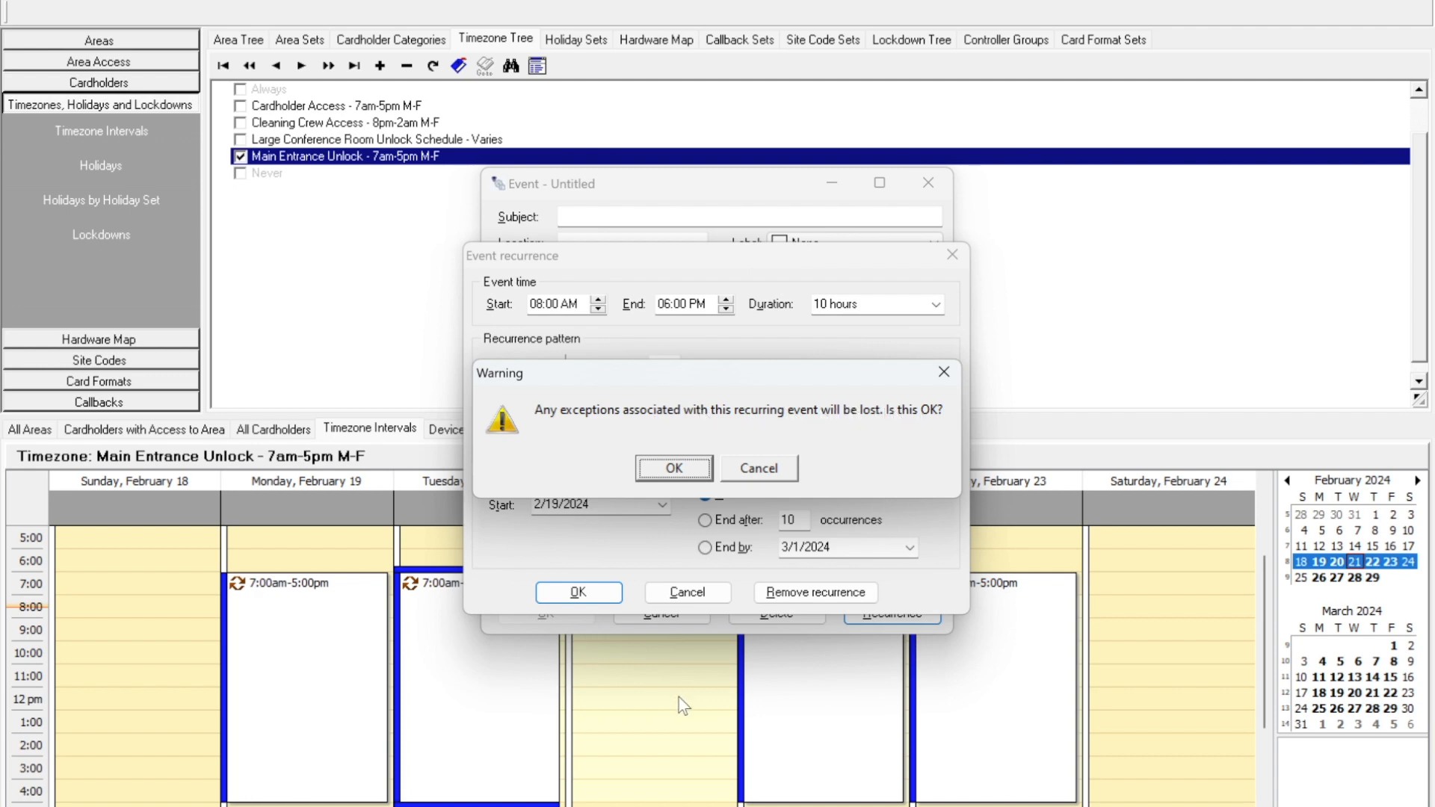
left_click(675, 469)
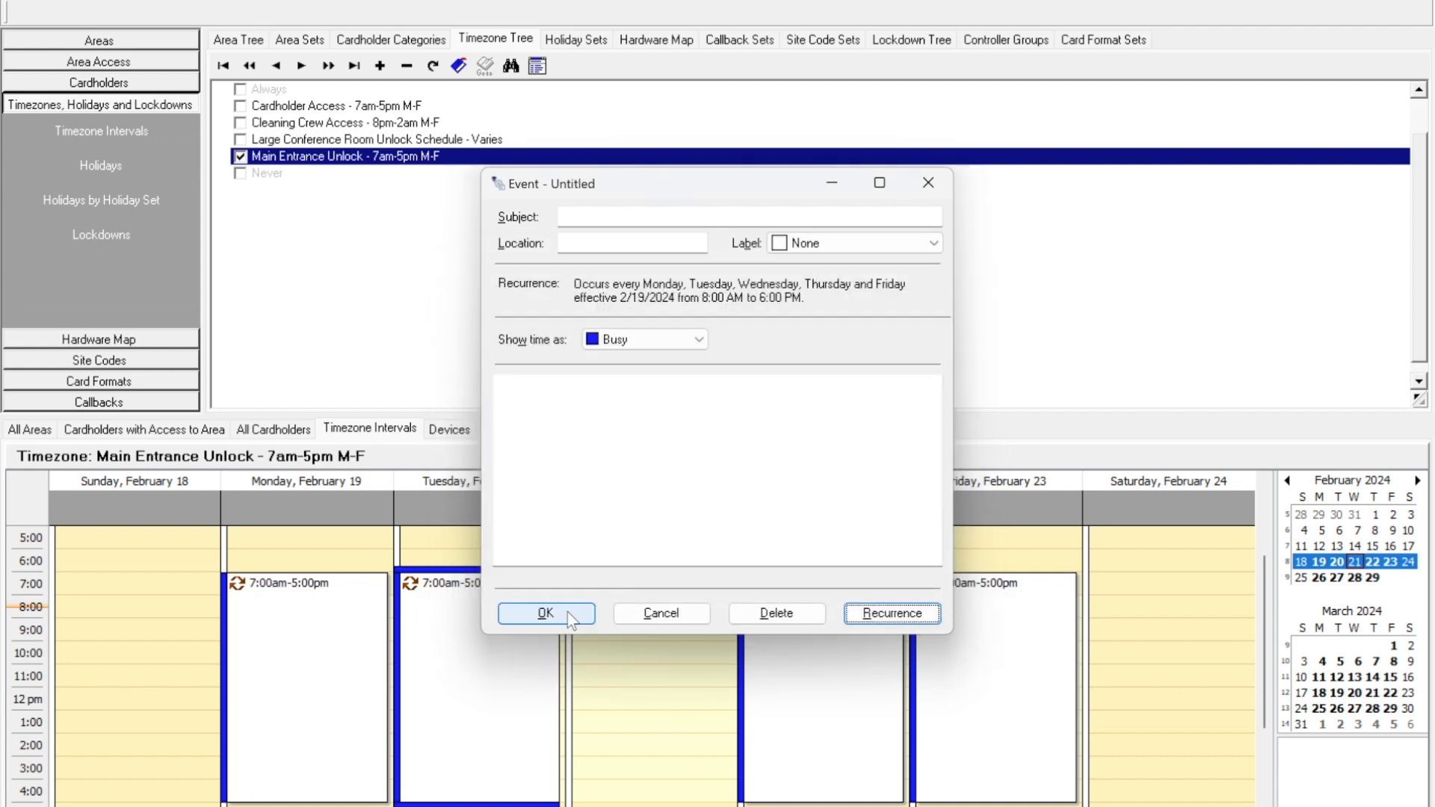
left_click(567, 612)
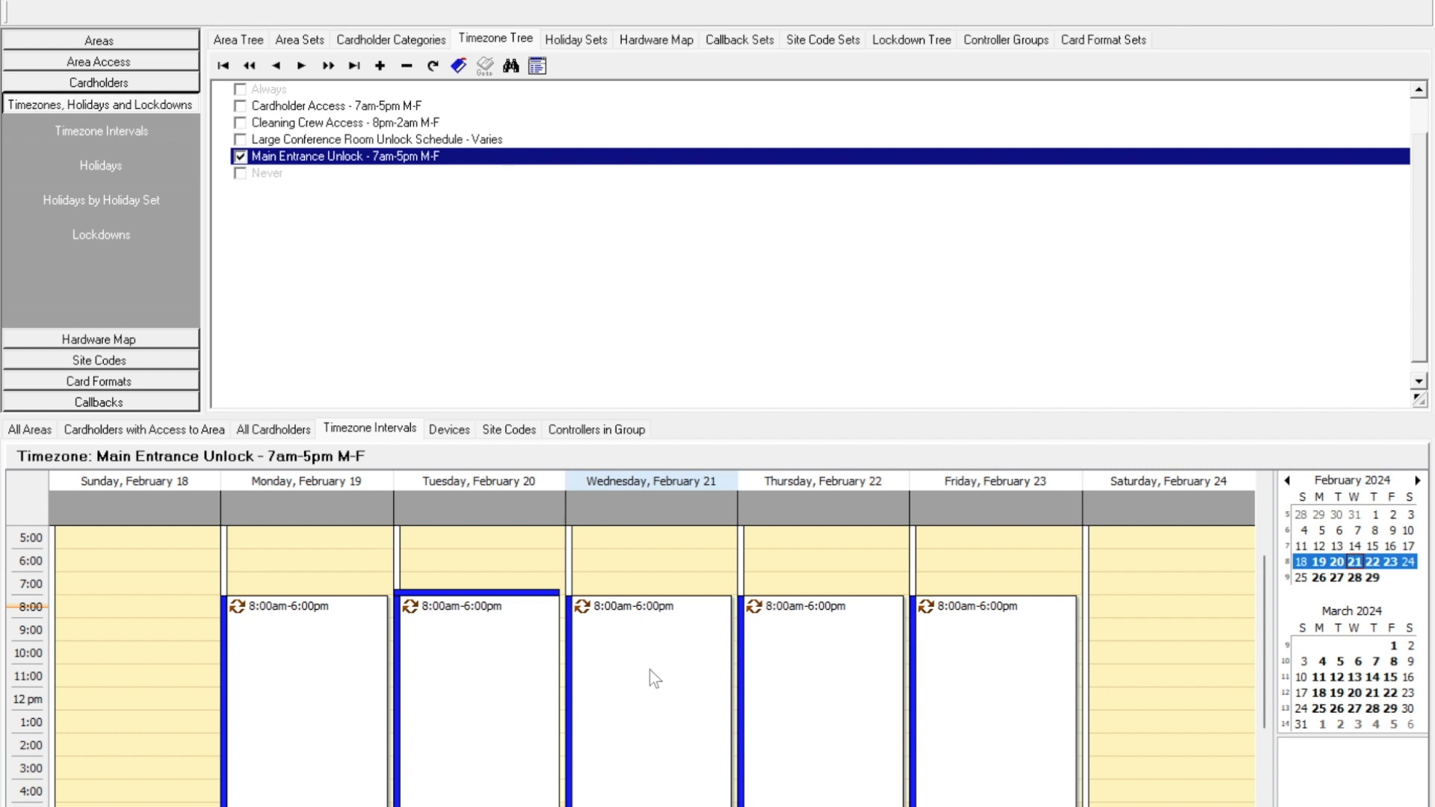
Add a one-time event with the subject "Test" on Thursday, February 22 from 8:00 PM to 9:00 PM.
scroll(649, 670, "down", 1)
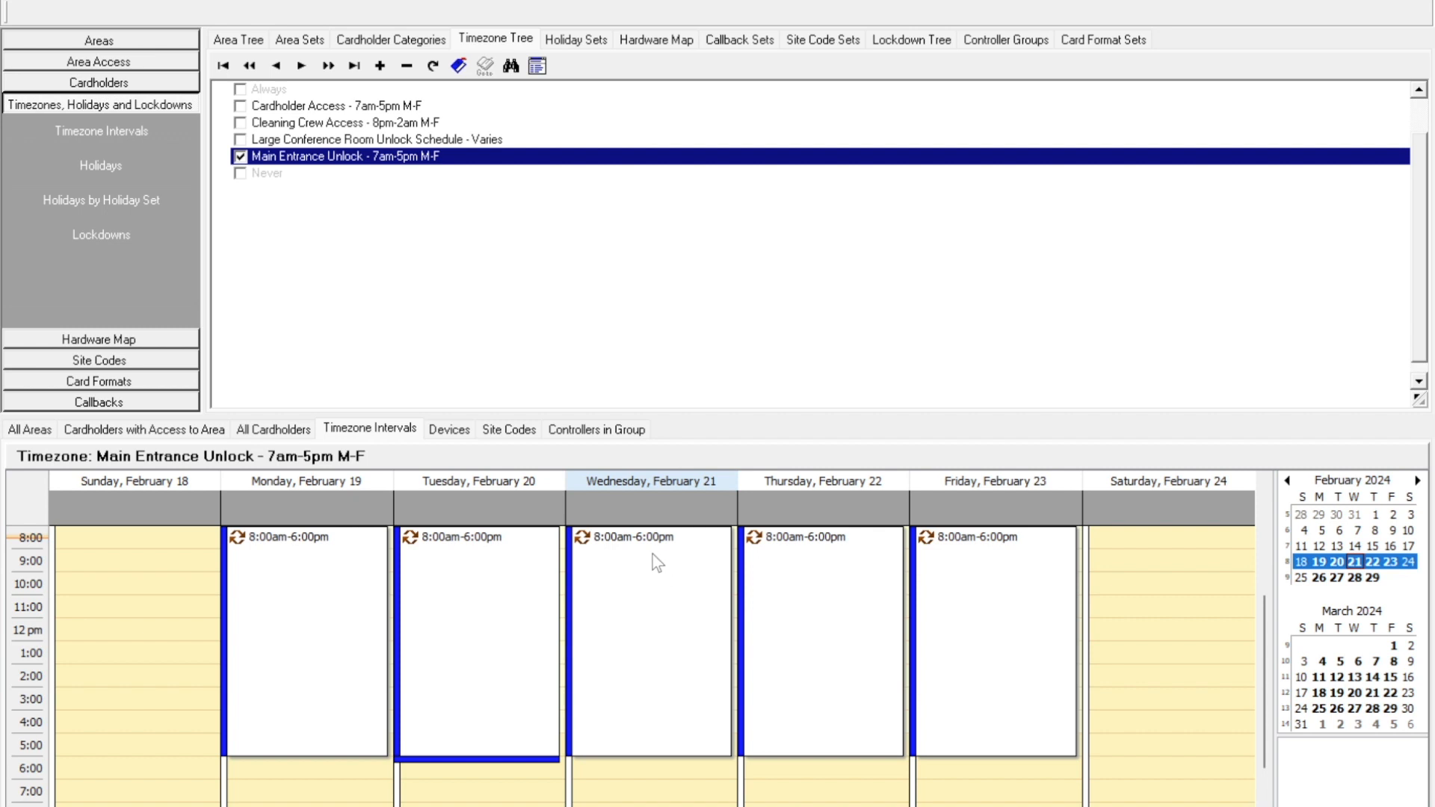
scroll(841, 769, "down", 3)
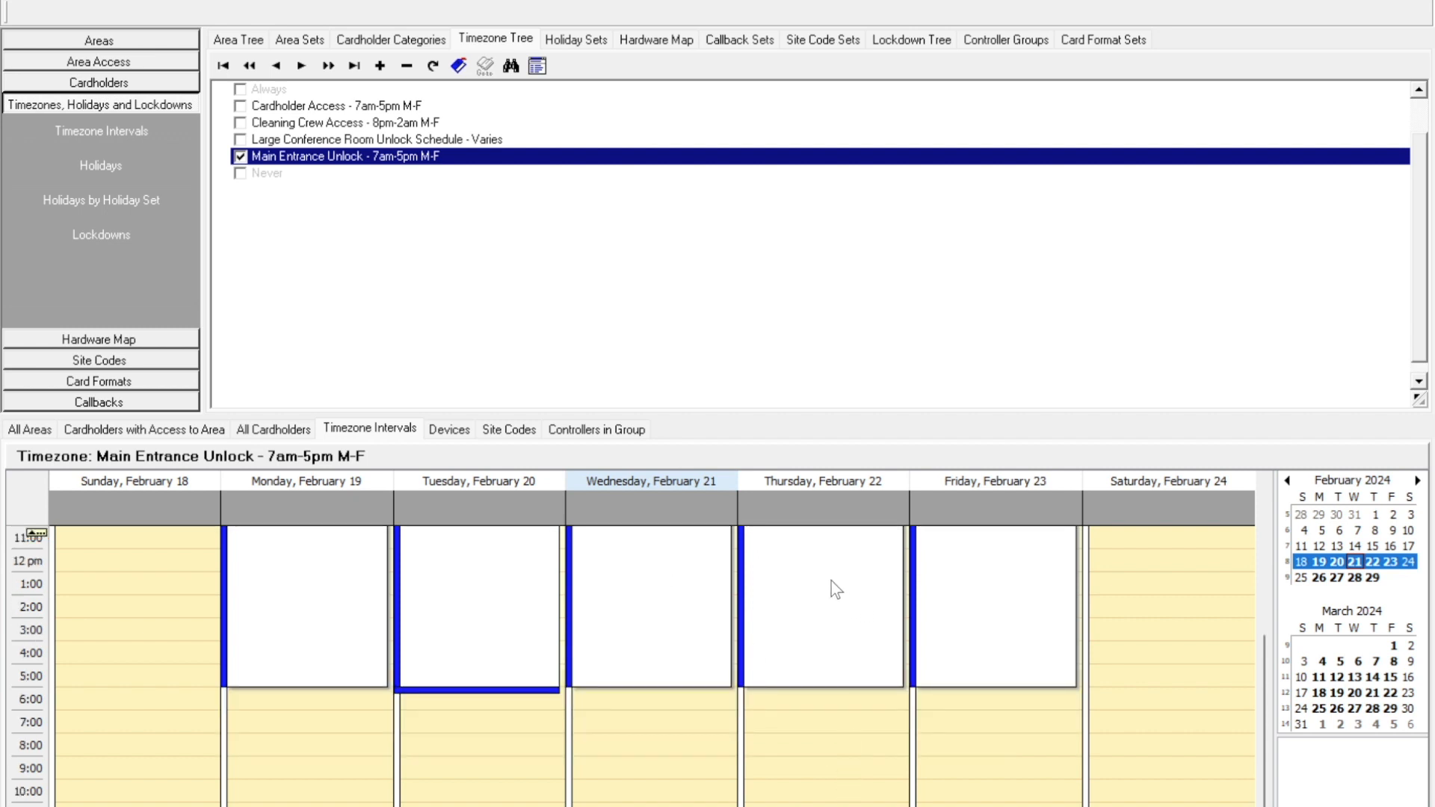
left_click(803, 761)
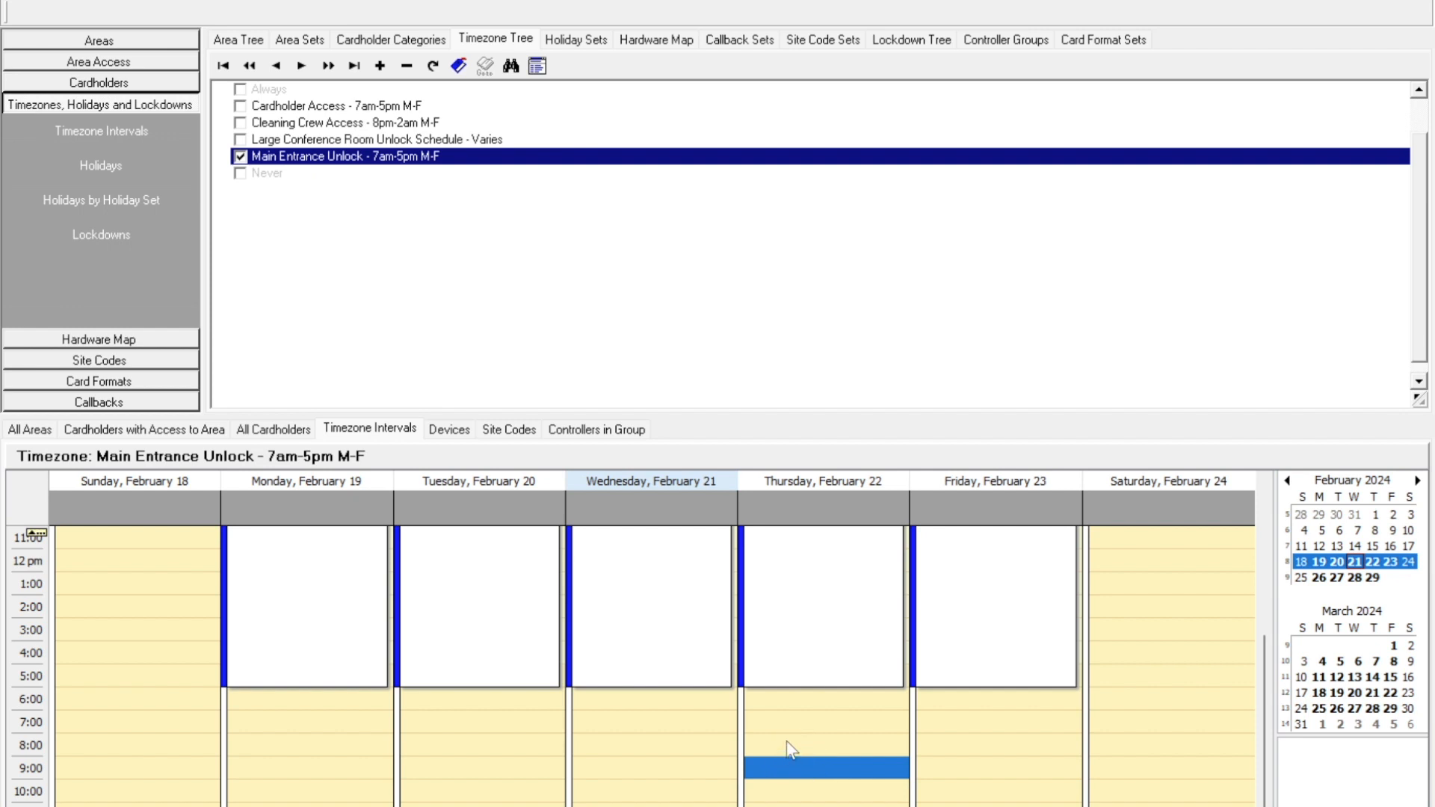
left_click(791, 750)
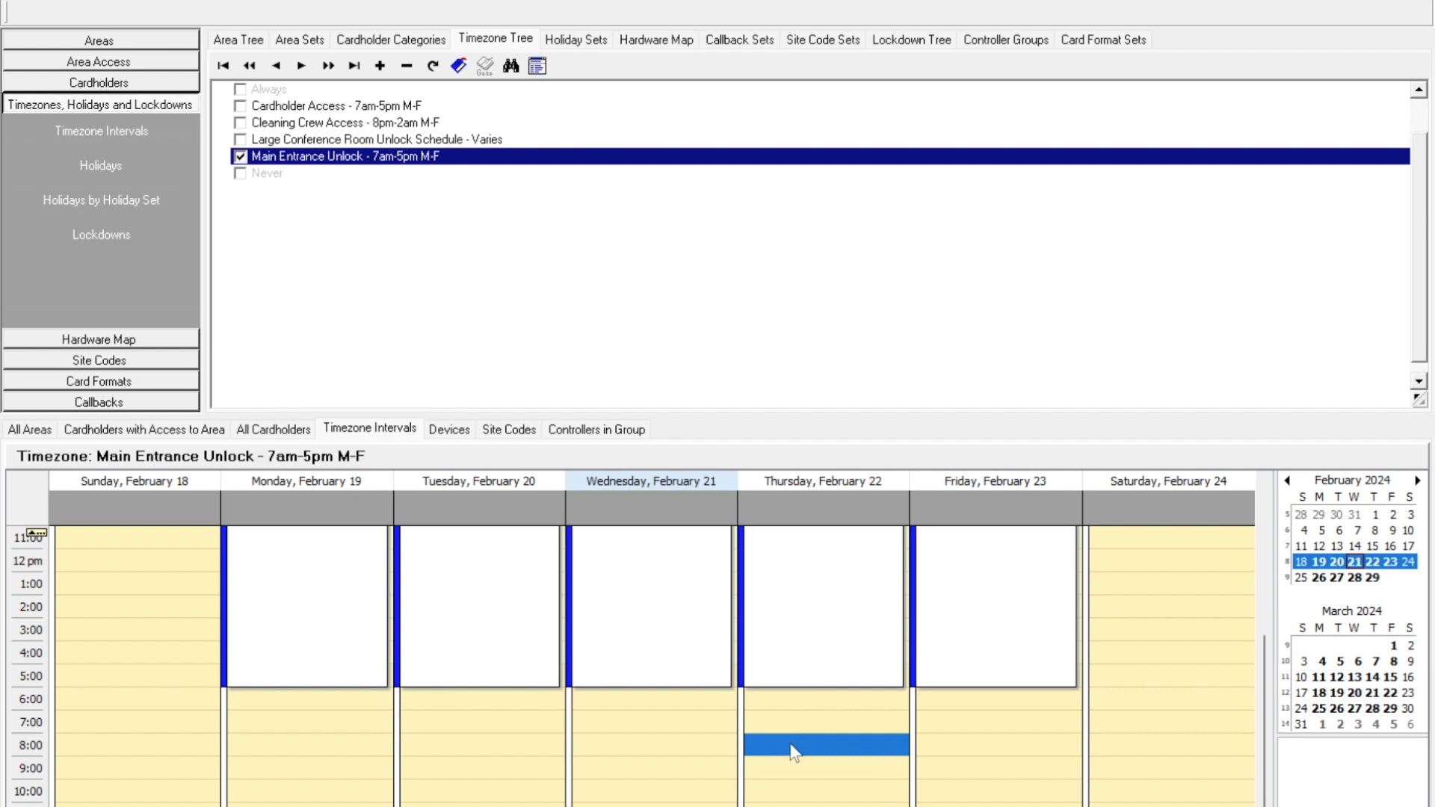
double_click(794, 751)
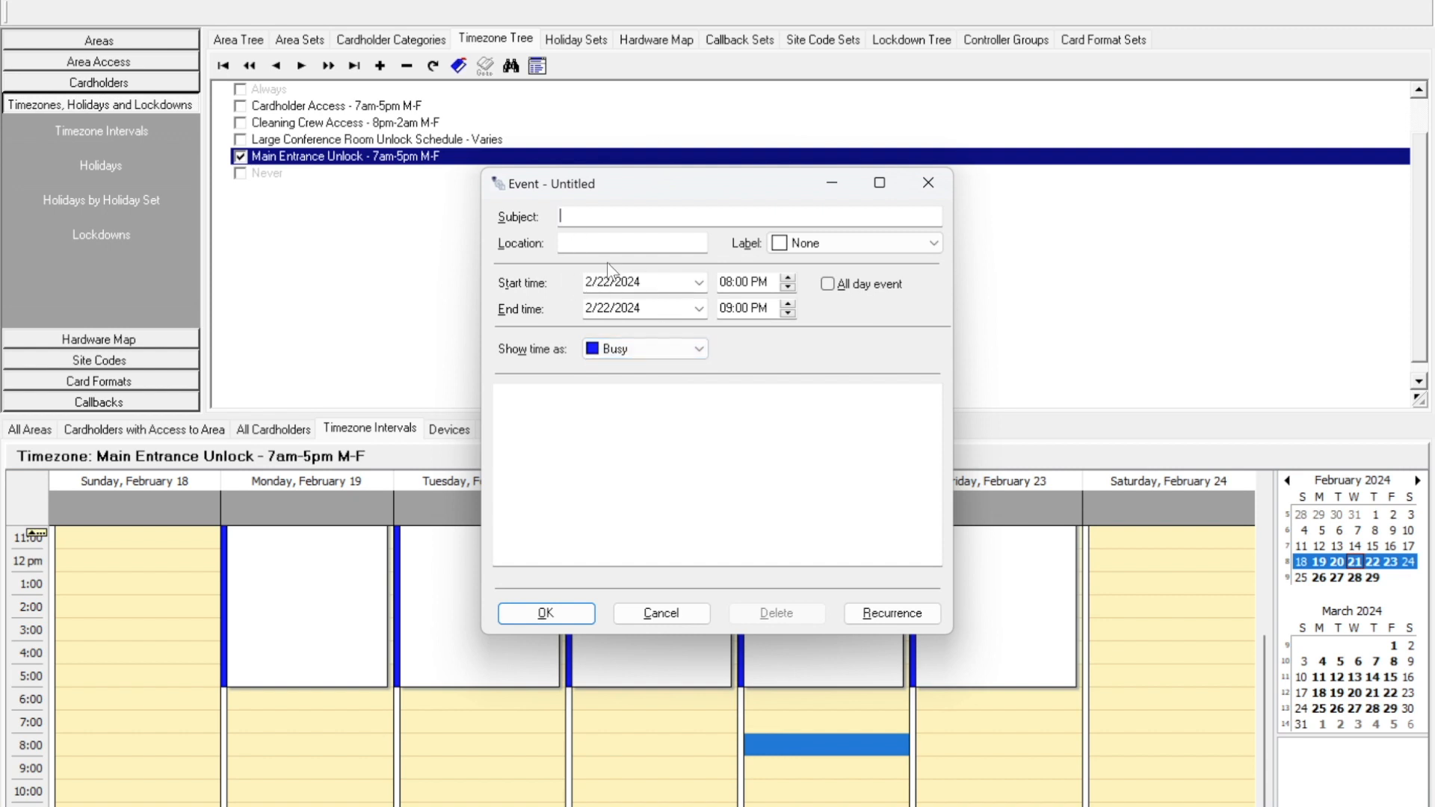
type("Test")
left_click(549, 613)
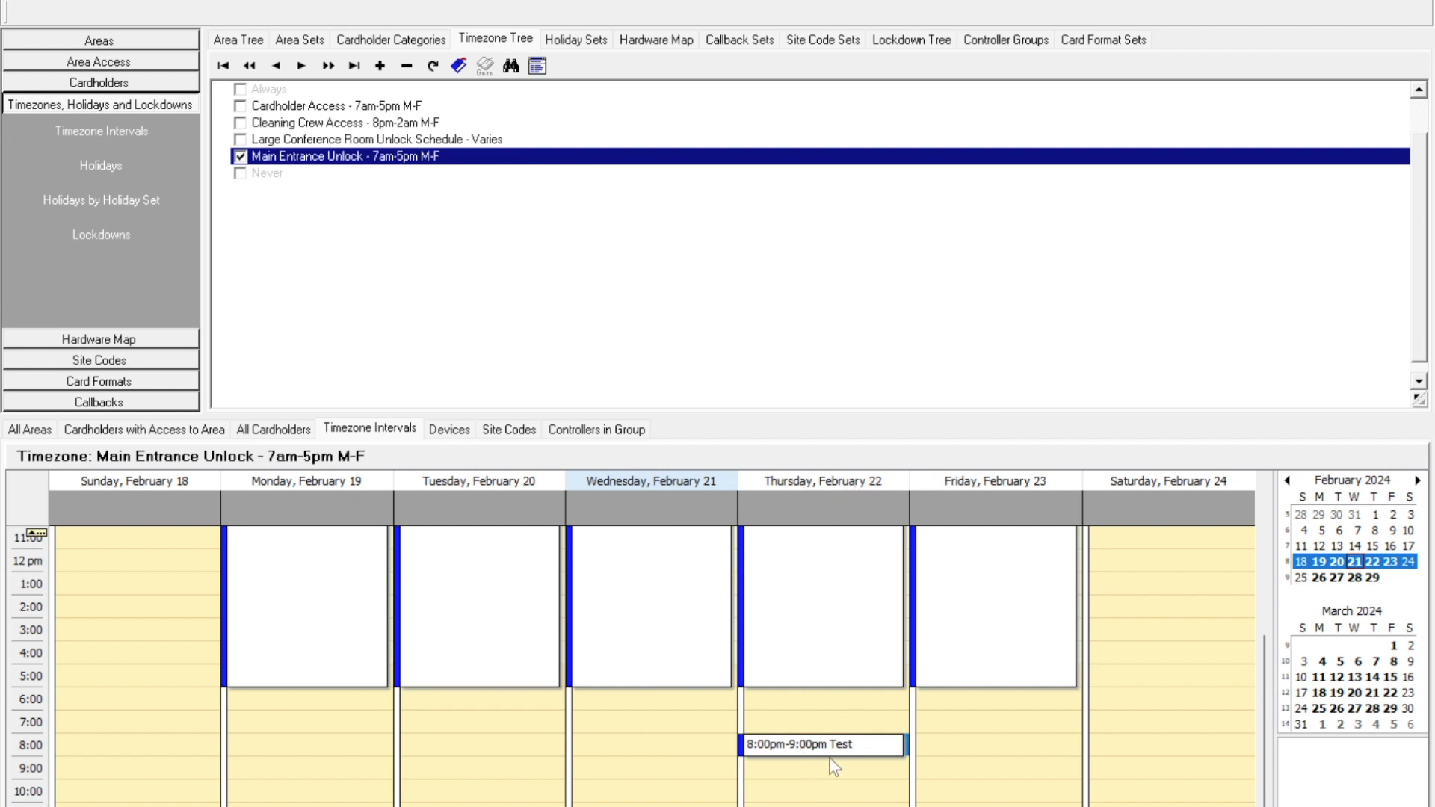
Edit the weekday series' recurrence, setting the end time to 05:00 PM and the start time to 07:00 AM, and save it.
scroll(842, 758, "up", 3)
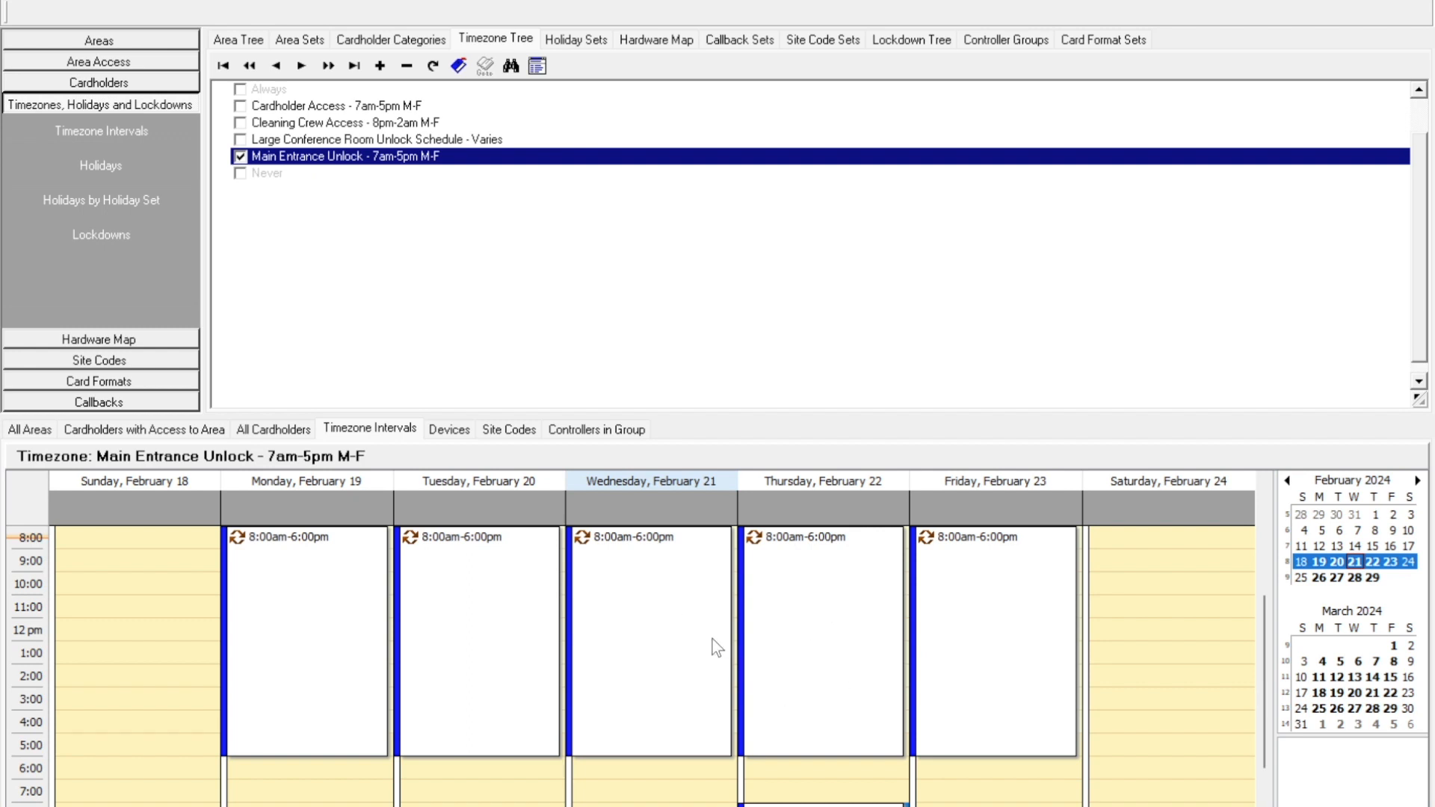
right_click(639, 619)
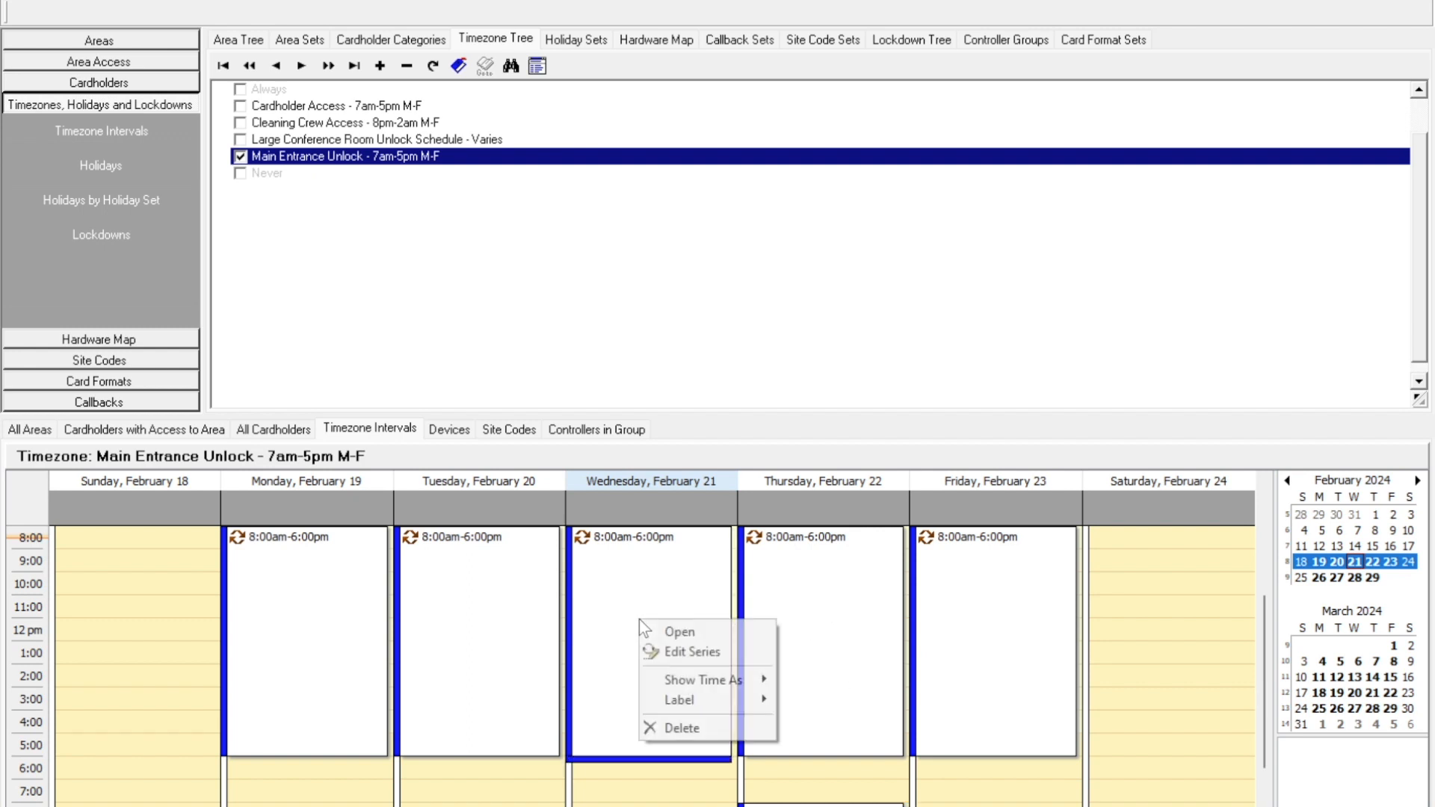
left_click(675, 655)
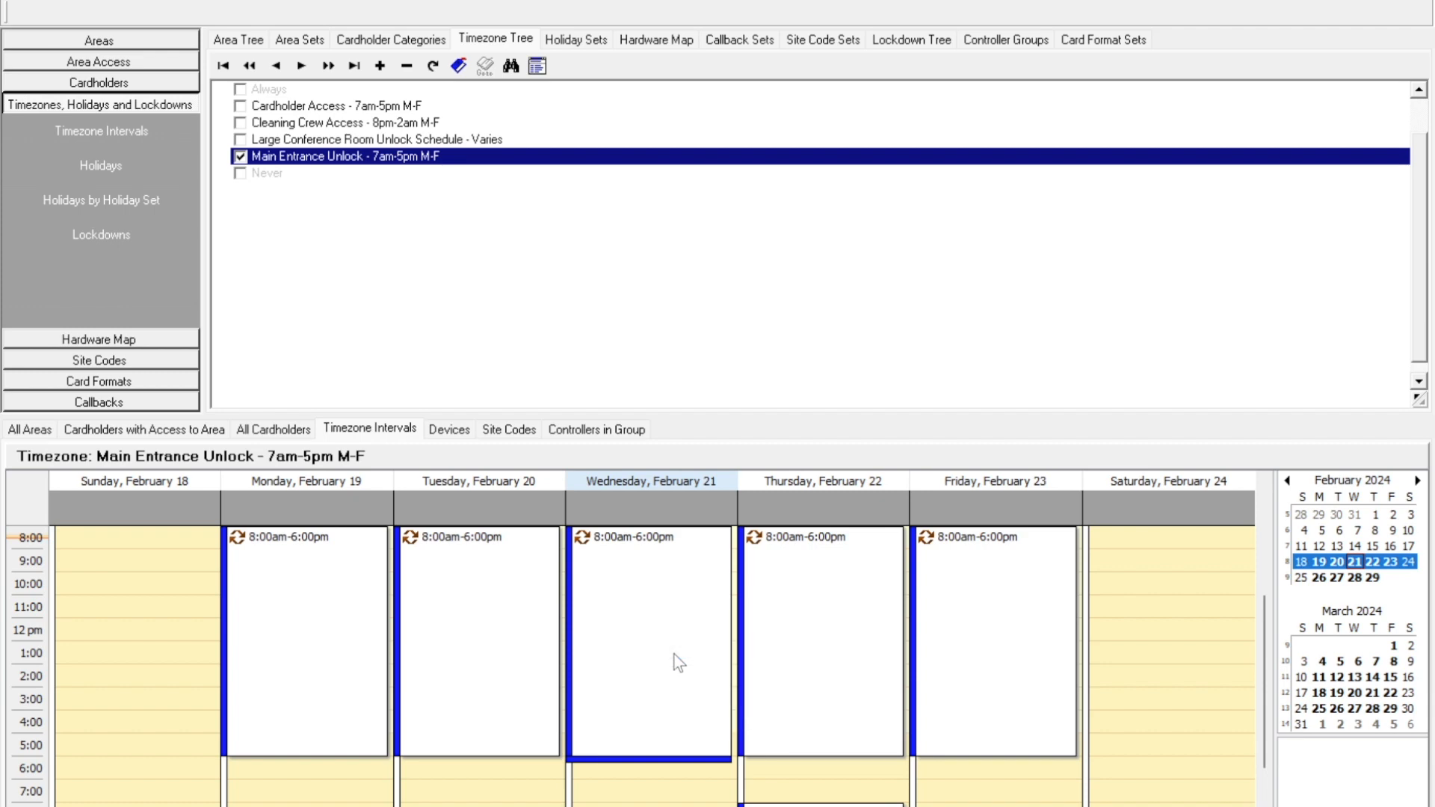
left_click(890, 612)
left_click(665, 304)
type("5:00 PM")
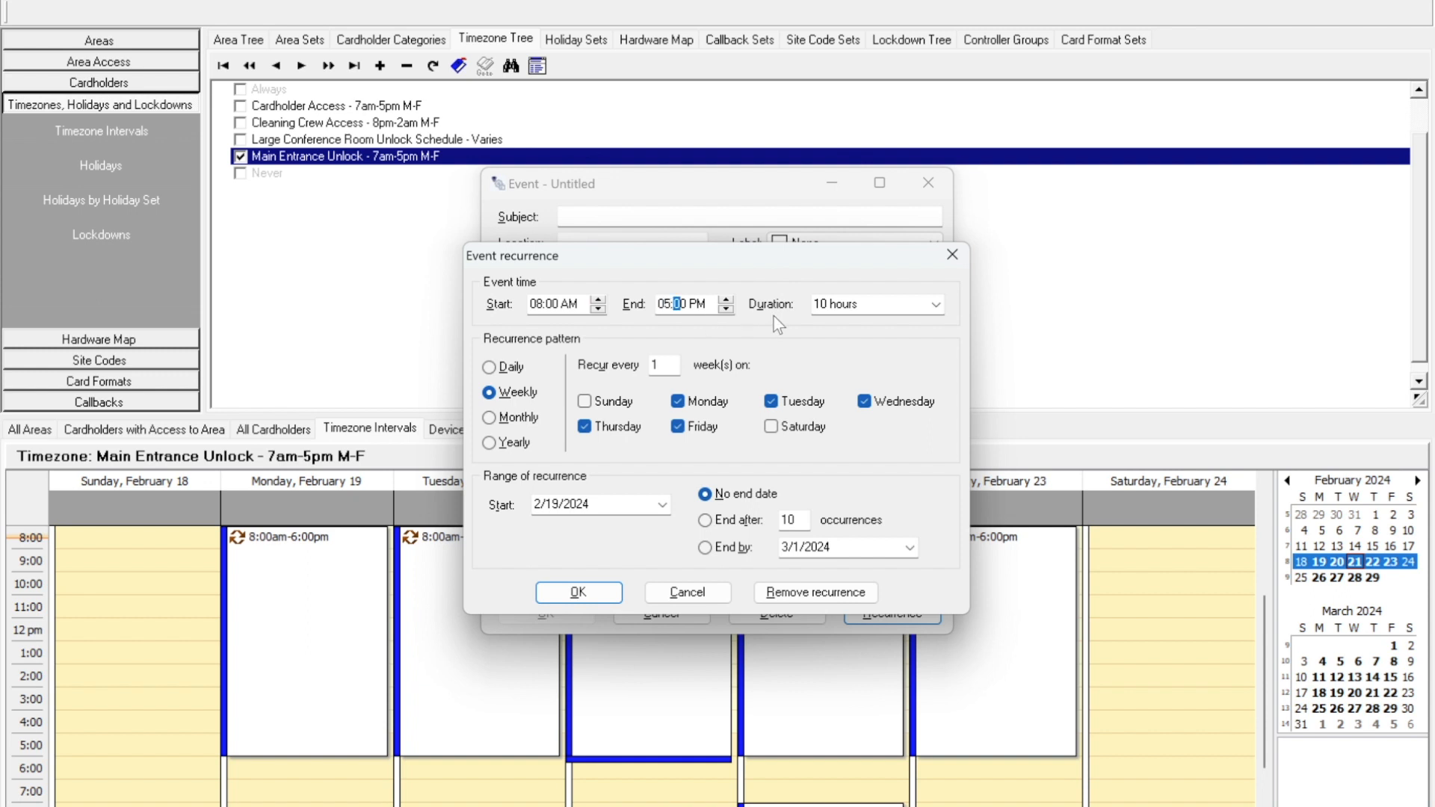
left_click(538, 303)
type("7")
left_click(580, 596)
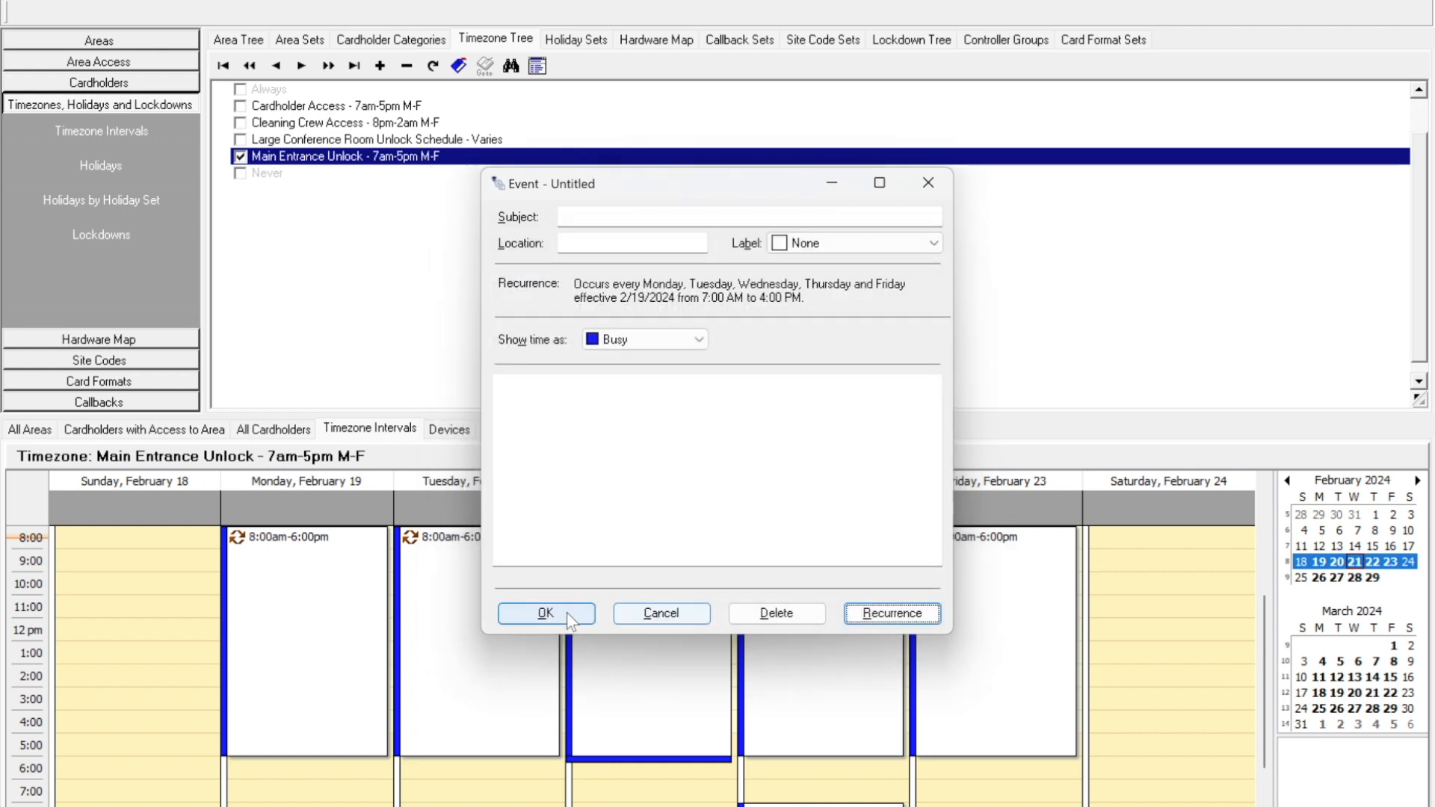
left_click(566, 612)
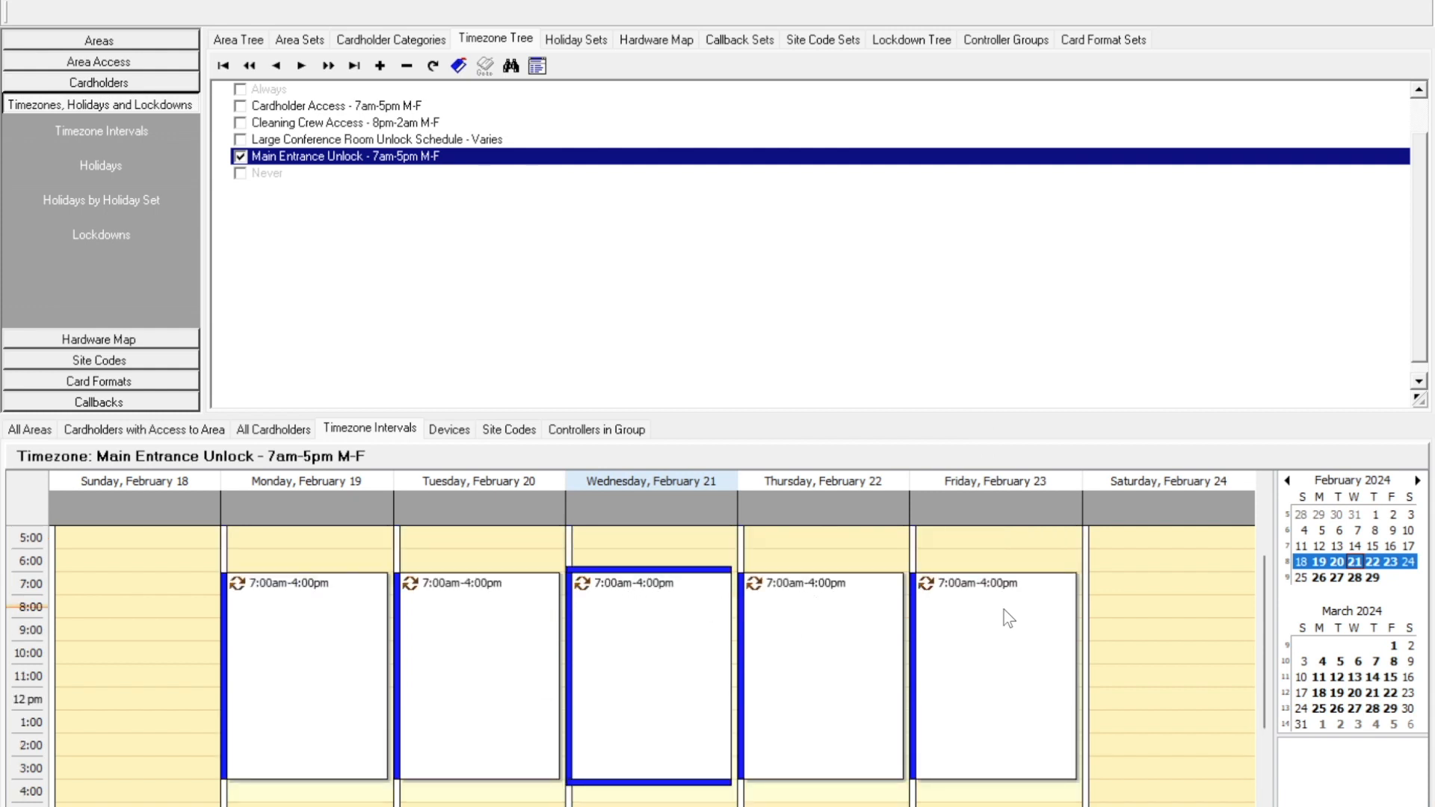
scroll(858, 631, "down", 2)
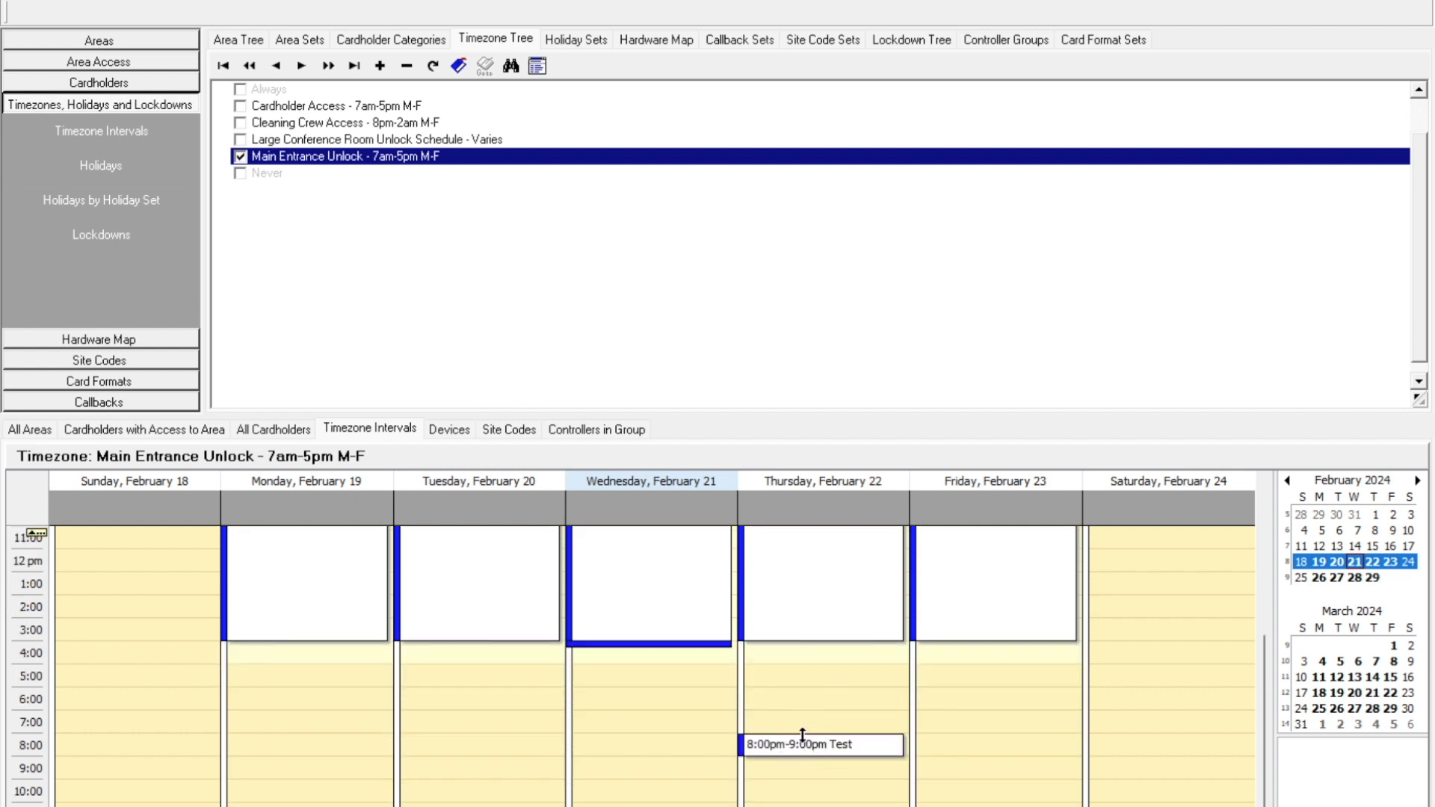
Edit the weekday series' recurrence to end at 05:00 PM and save the event.
scroll(804, 740, "up", 3)
right_click(668, 683)
left_click(712, 714)
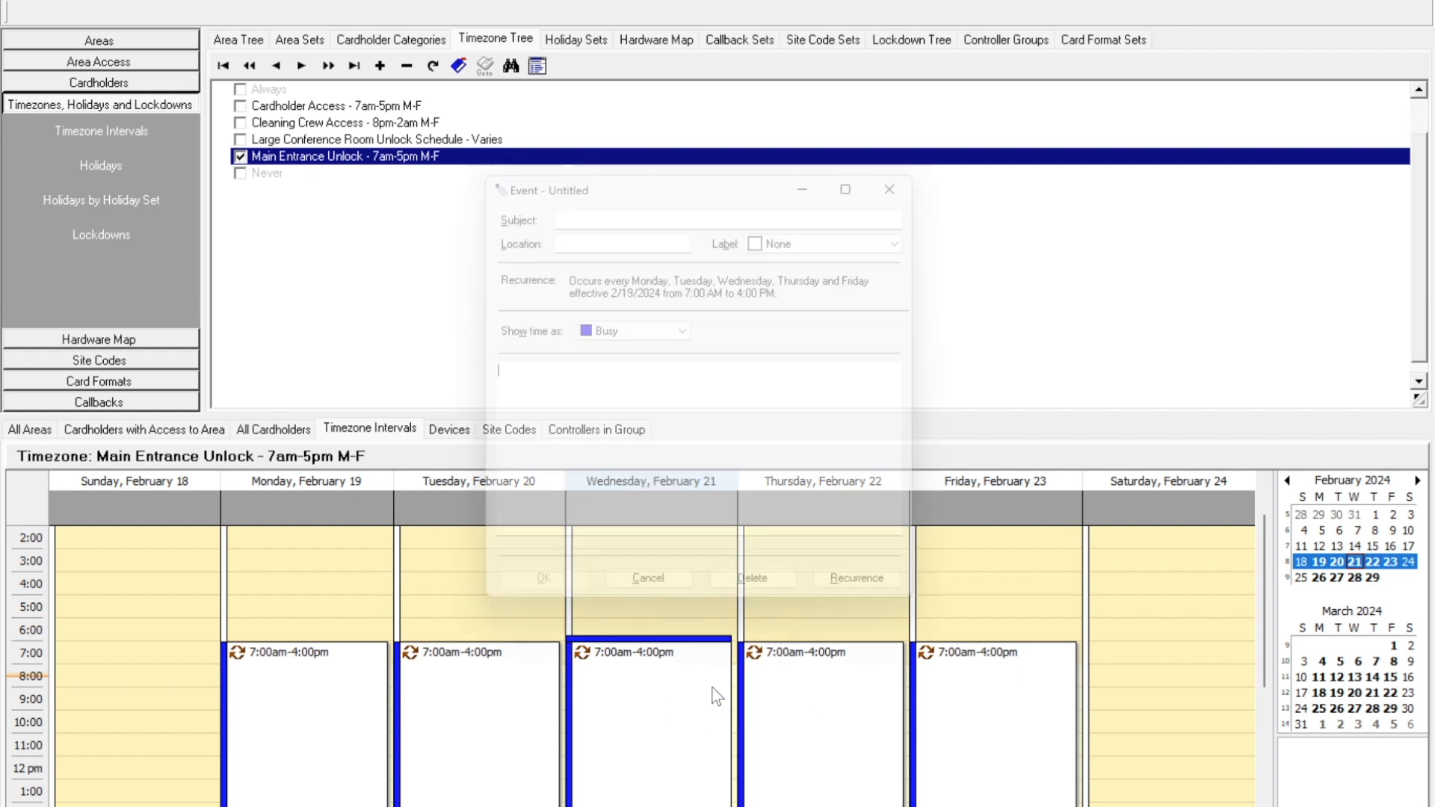
left_click(873, 616)
left_click(678, 303)
type("5:00 PM")
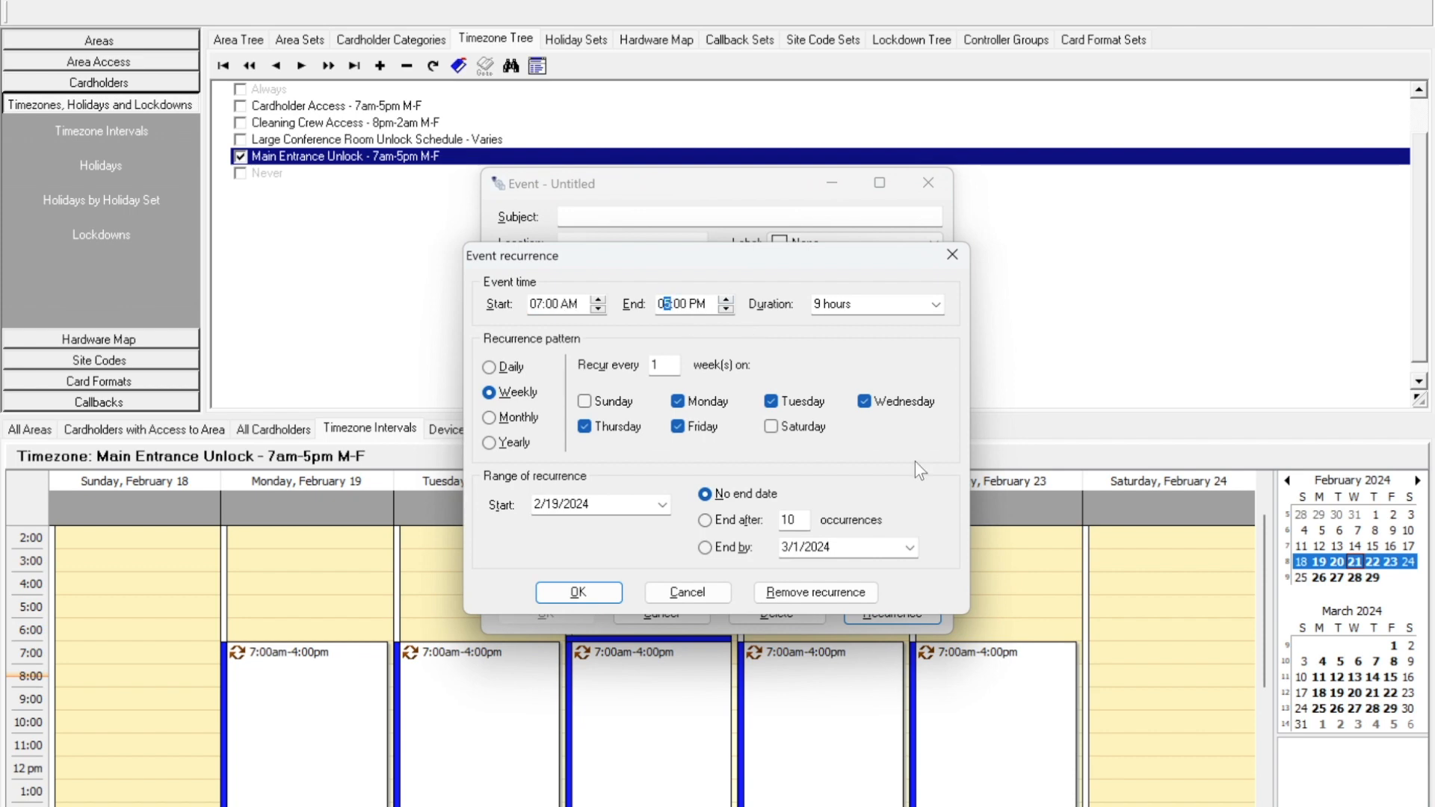
left_click(578, 592)
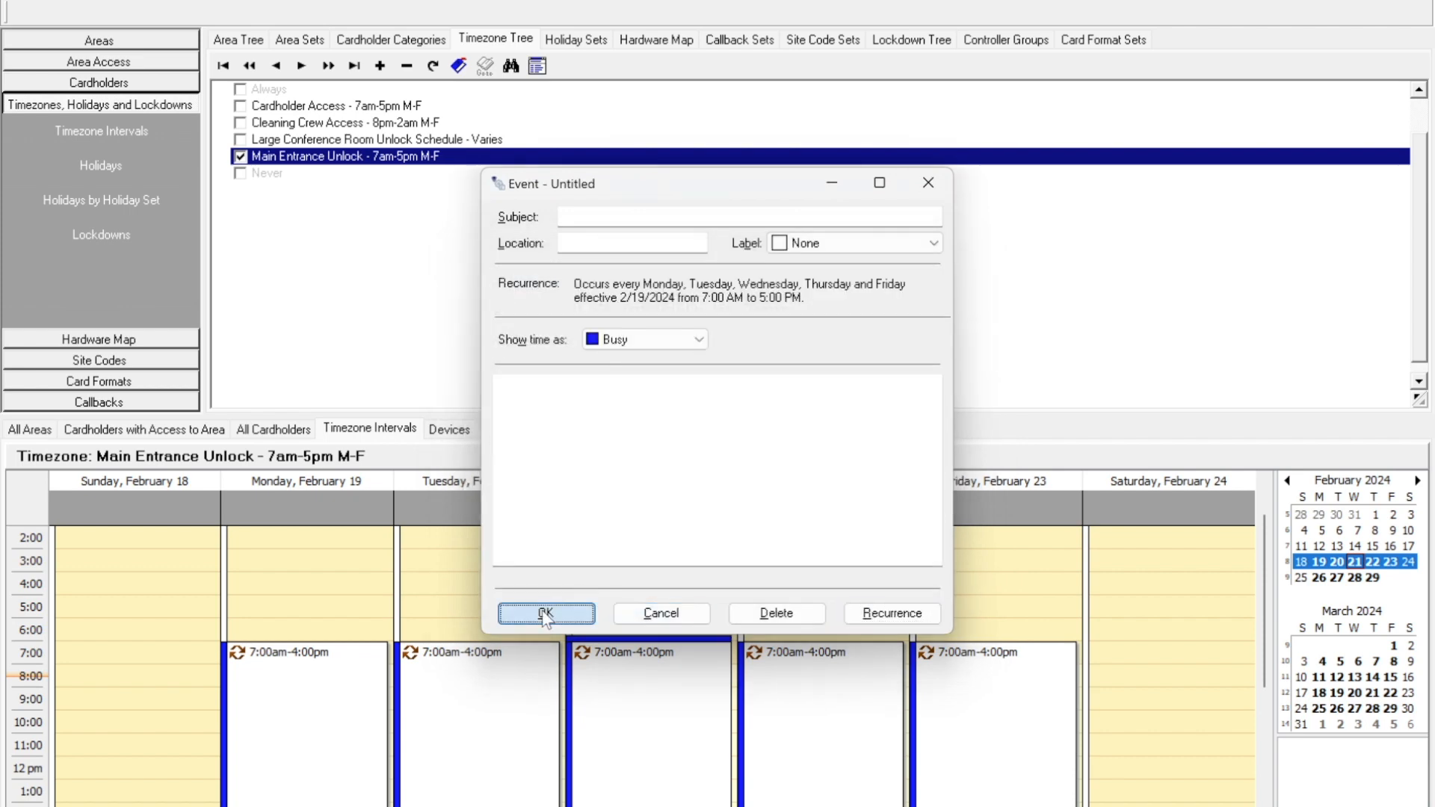
left_click(546, 614)
scroll(689, 675, "down", 3)
scroll(644, 613, "up", 2)
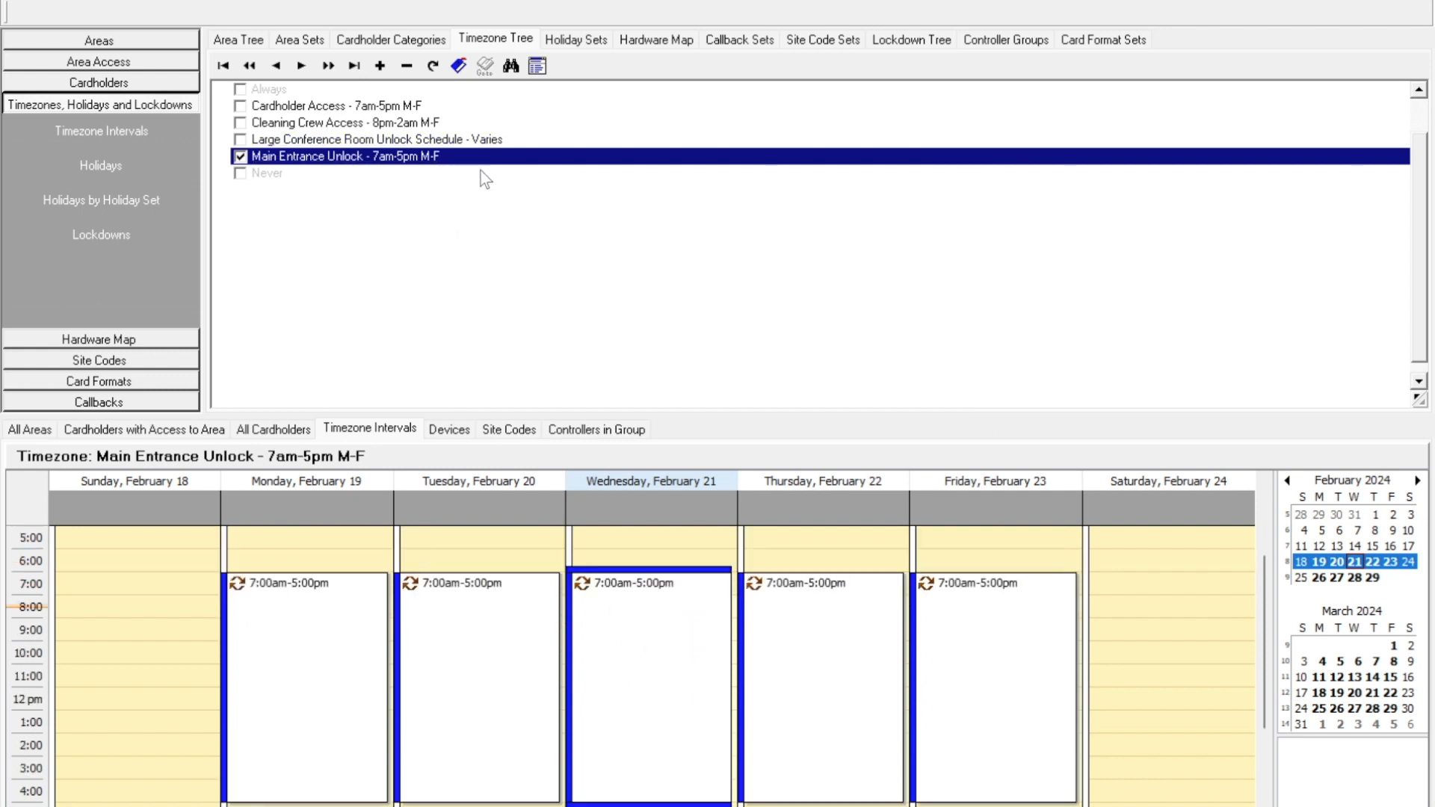
Display the week of March 31 to April 6, 2024 in the timezone interval calendar.
scroll(672, 607, "down", 3)
scroll(669, 598, "down", 3)
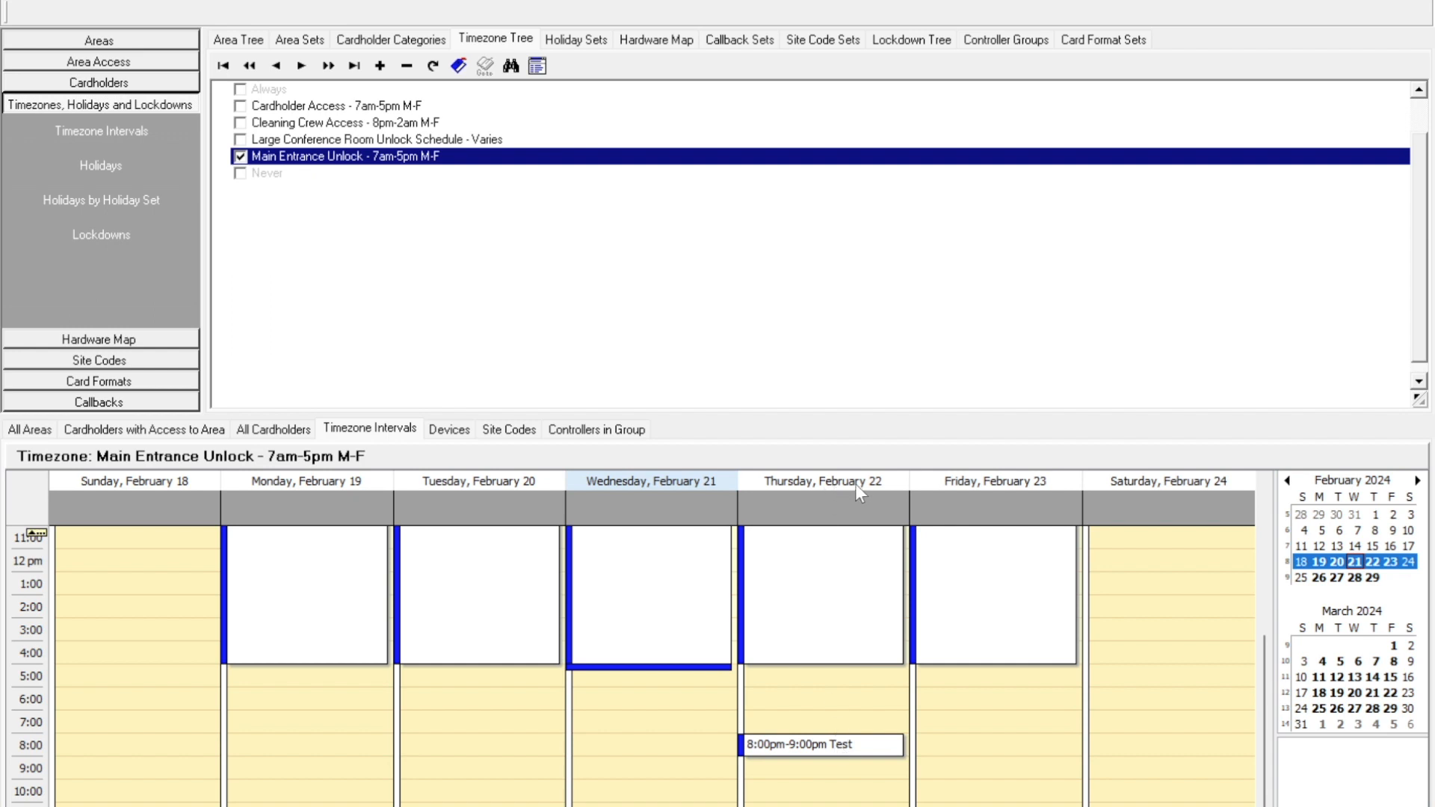
scroll(873, 625, "up", 4)
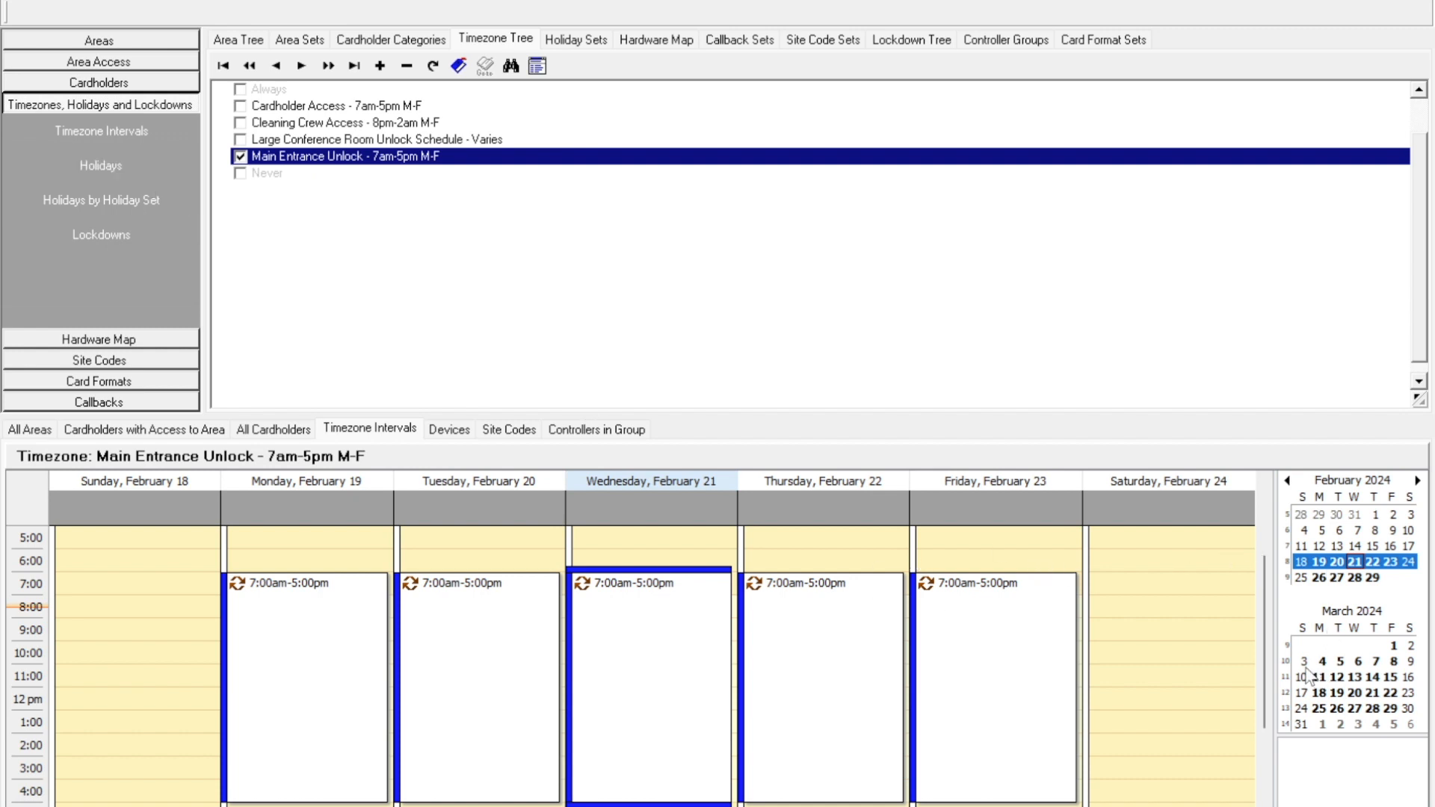
scroll(1322, 677, "down", 1)
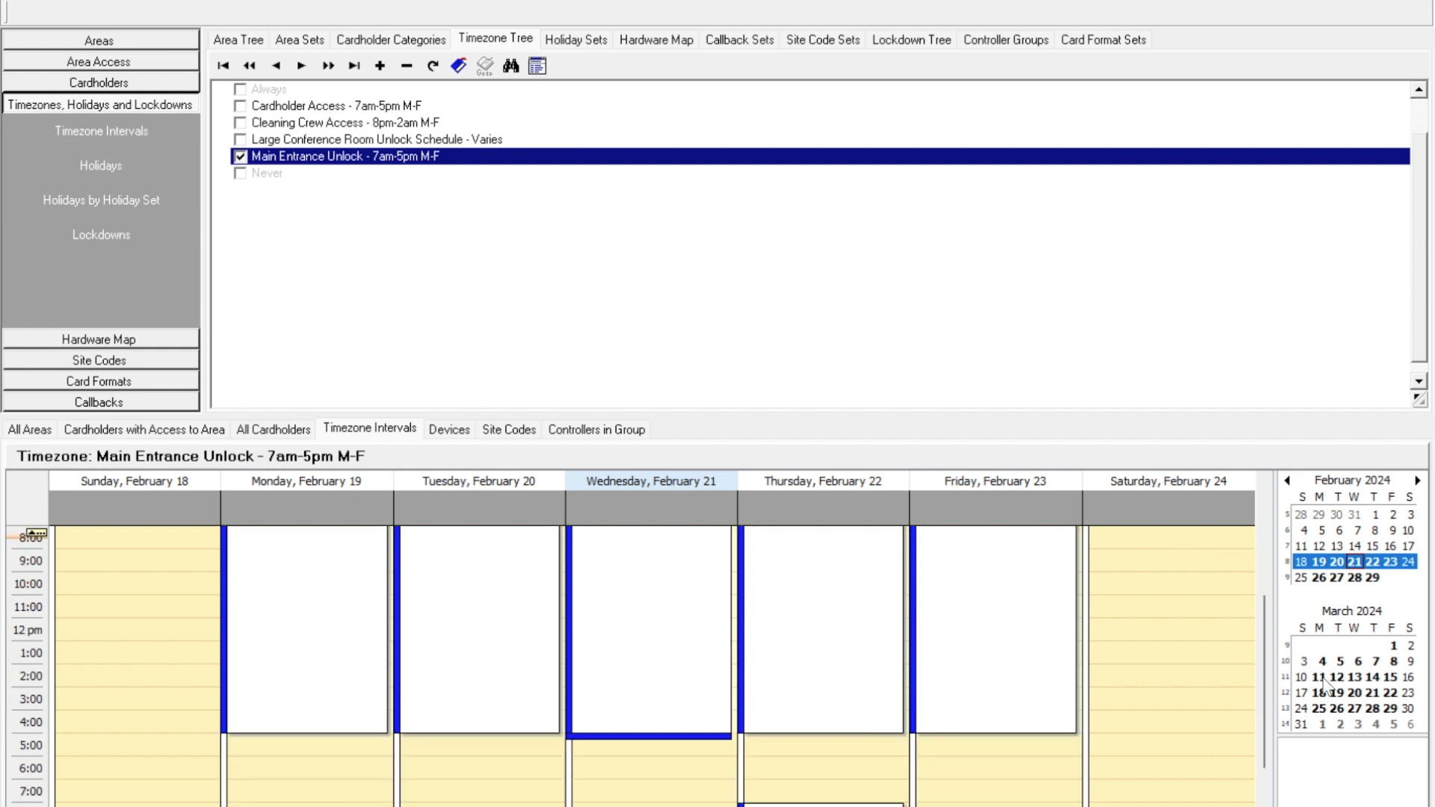
left_click(1417, 481)
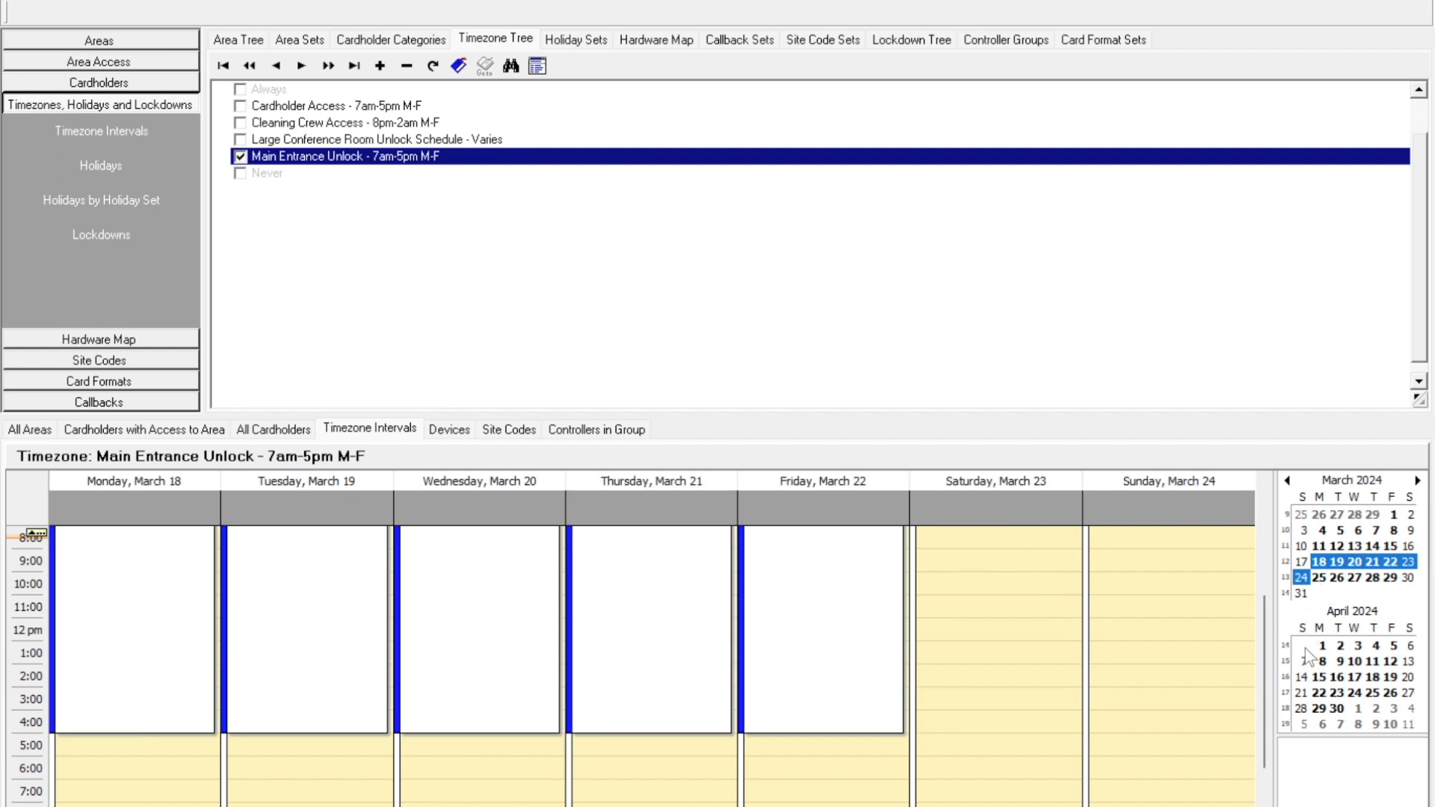
left_click_drag(1304, 595, 1413, 651)
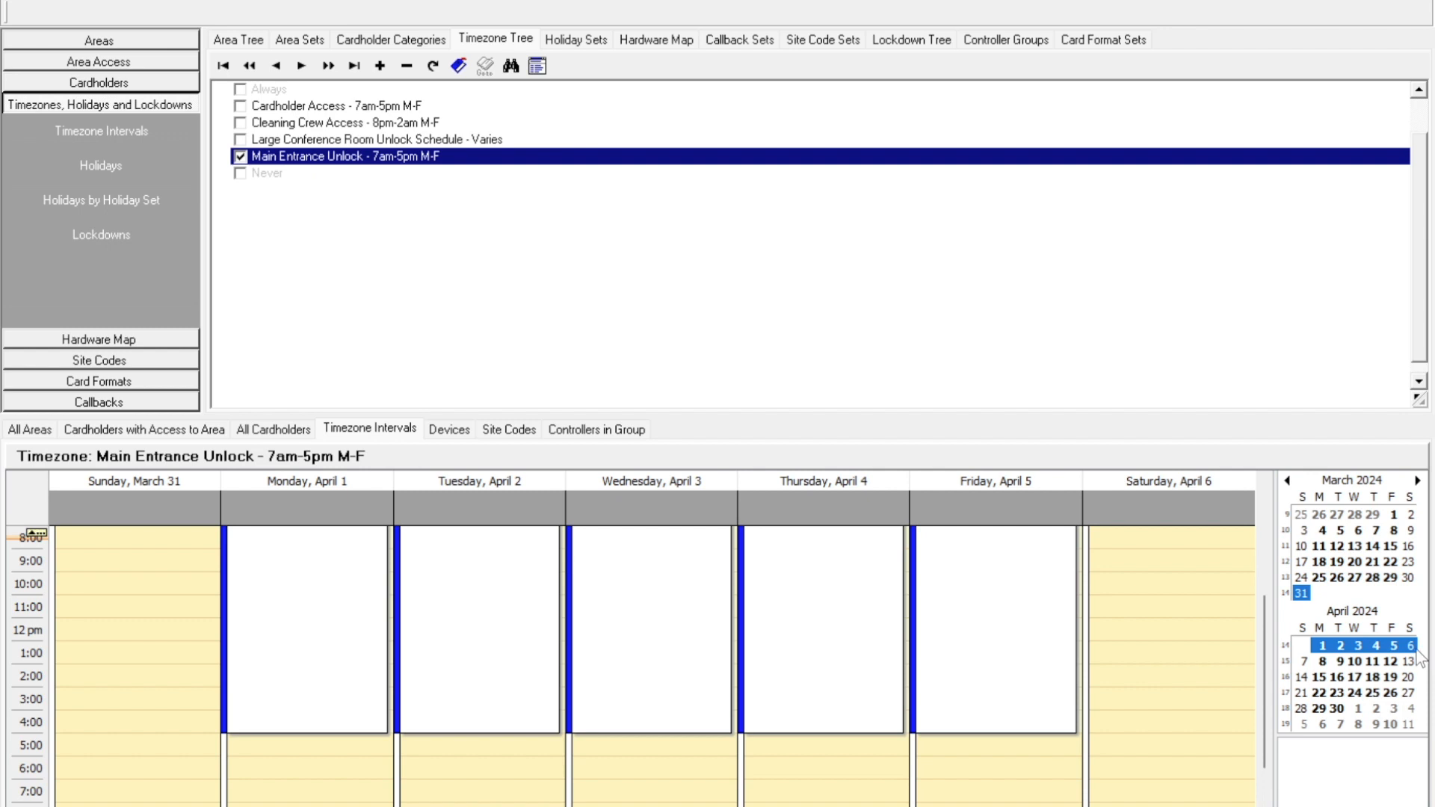
left_click_drag(1269, 677, 1265, 644)
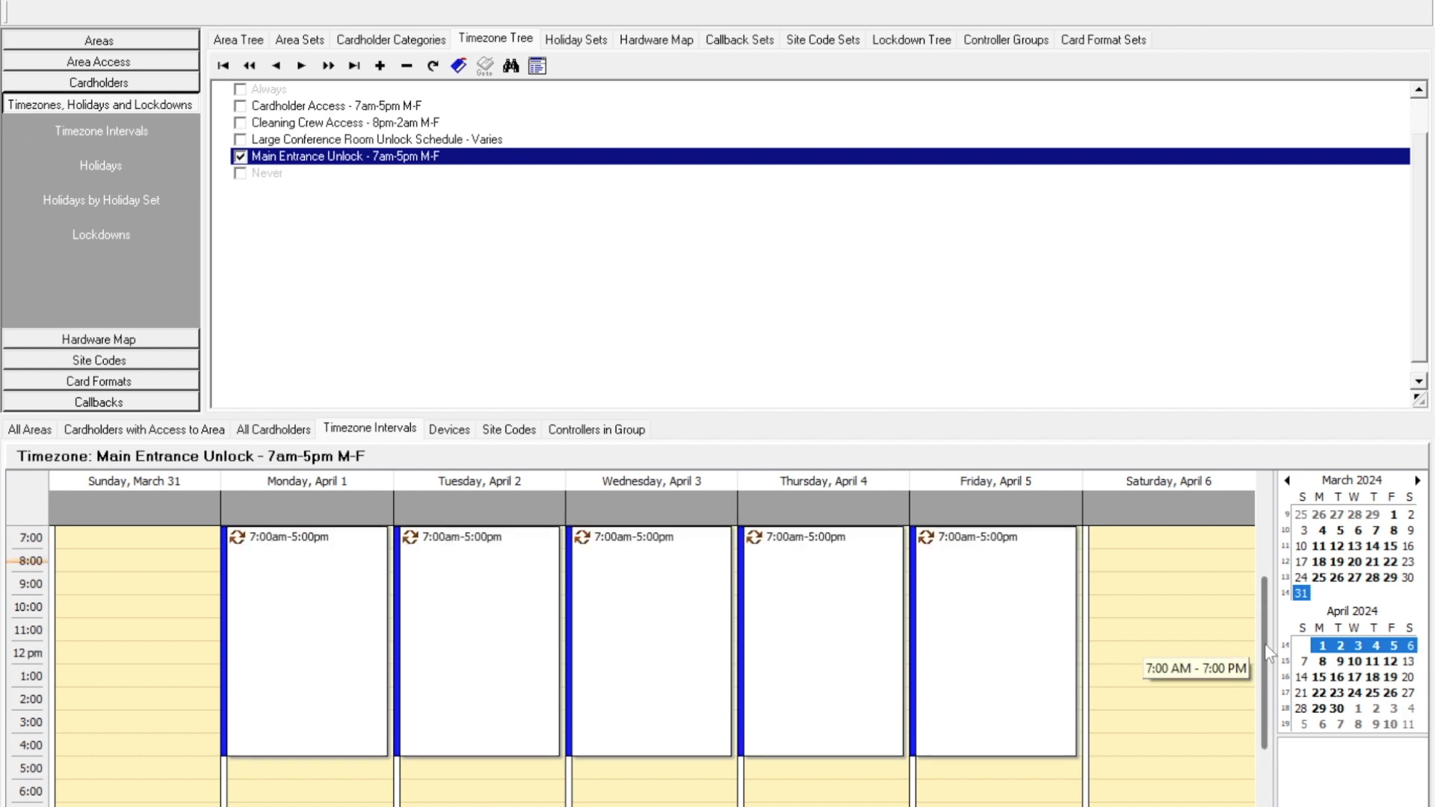
Delete only the Monday, April 1 occurrence of the recurring 7:00am-5:00pm interval.
left_click(306, 616)
left_click(310, 624)
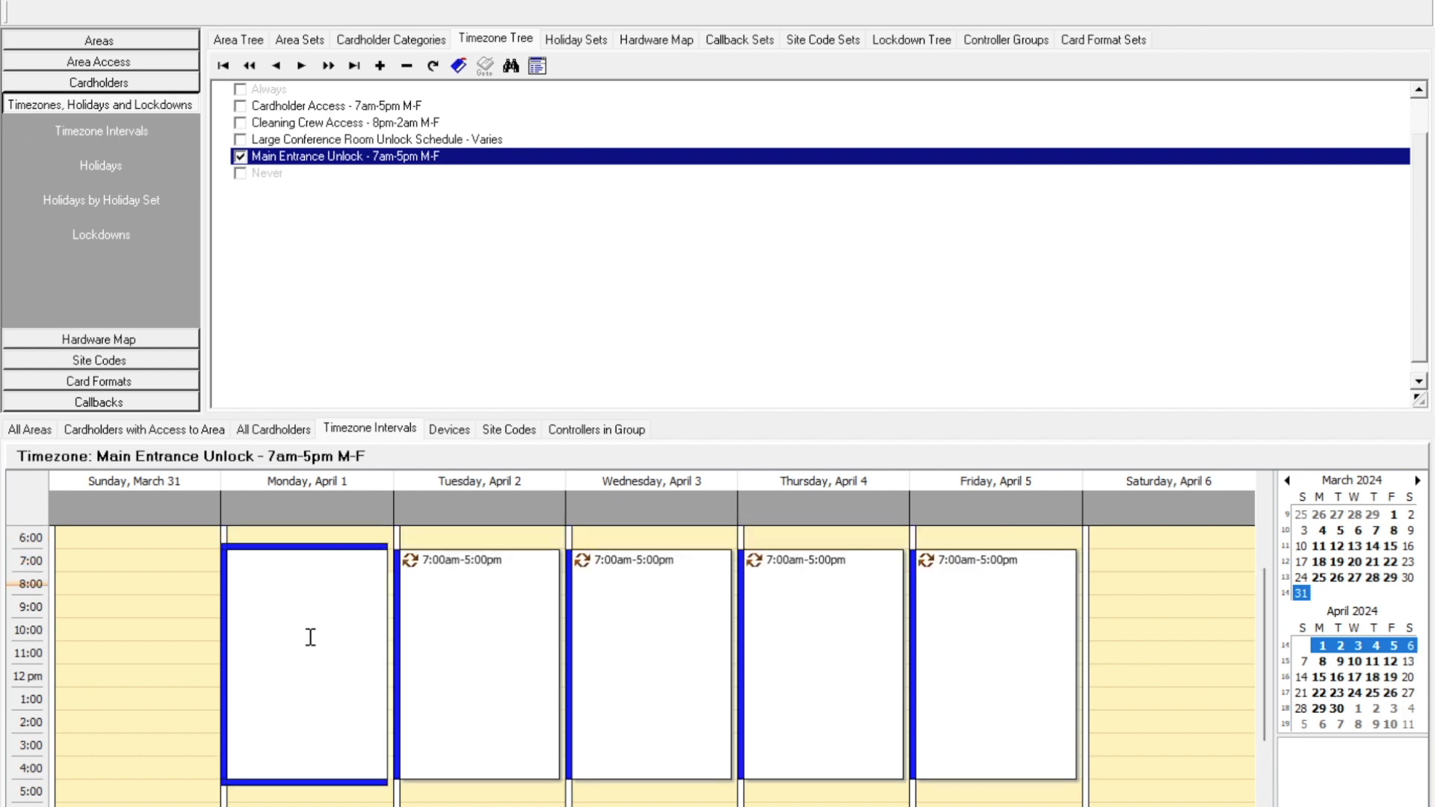
right_click(308, 622)
left_click(145, 612)
left_click(270, 616)
right_click(270, 617)
left_click(314, 725)
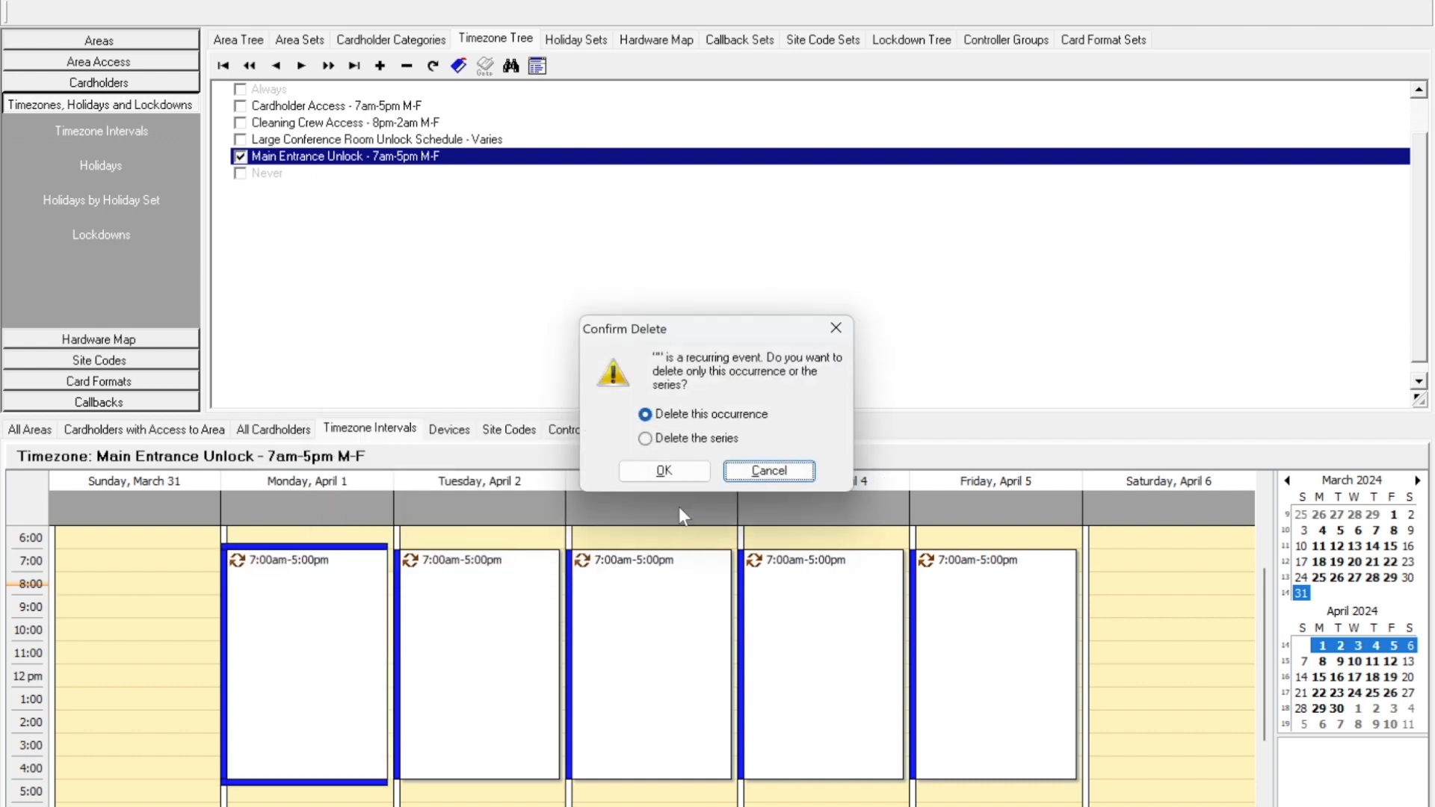
left_click(663, 471)
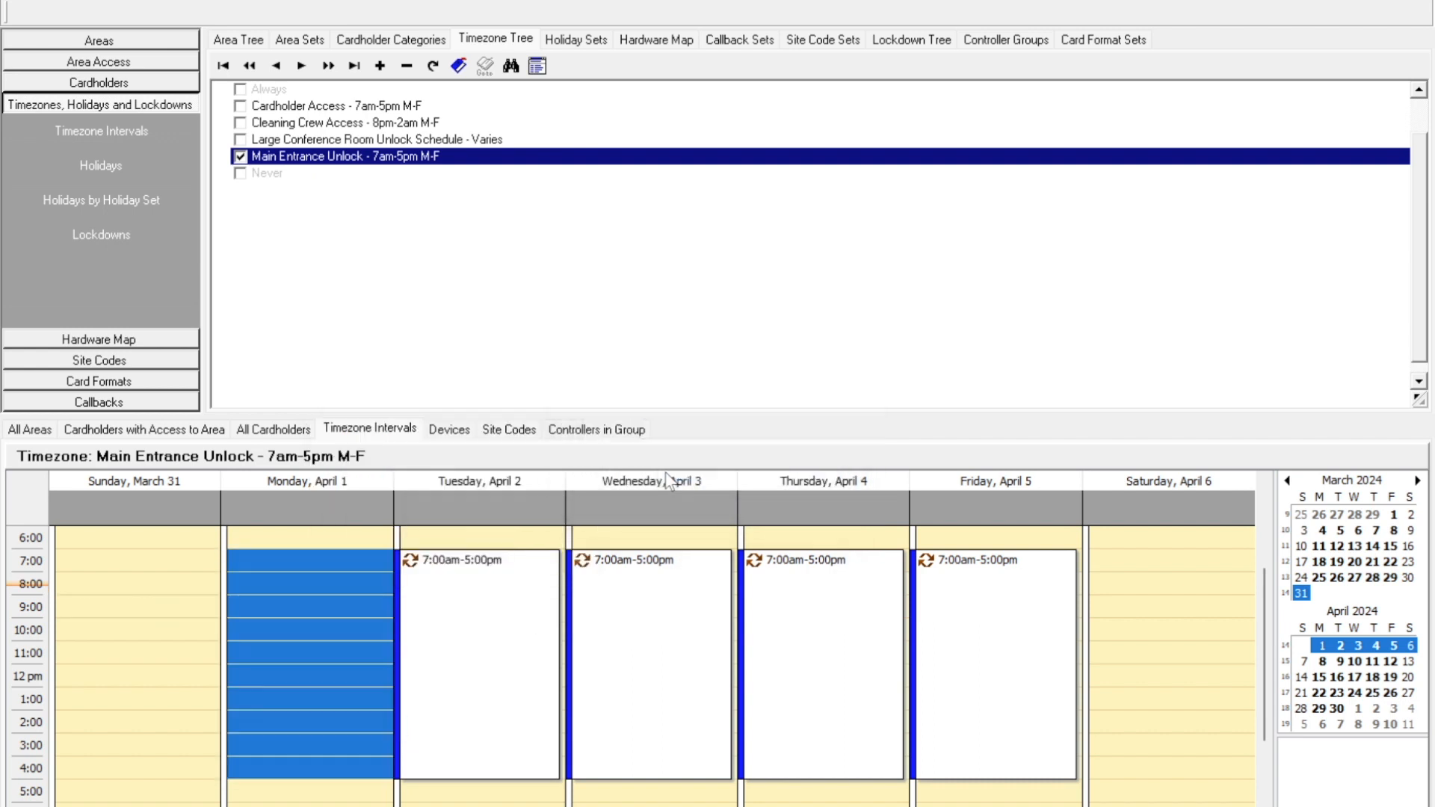
View April 10, March 28 and April 1 individually, and return the calendar to the week of February 18 to 24.
left_click(1355, 662)
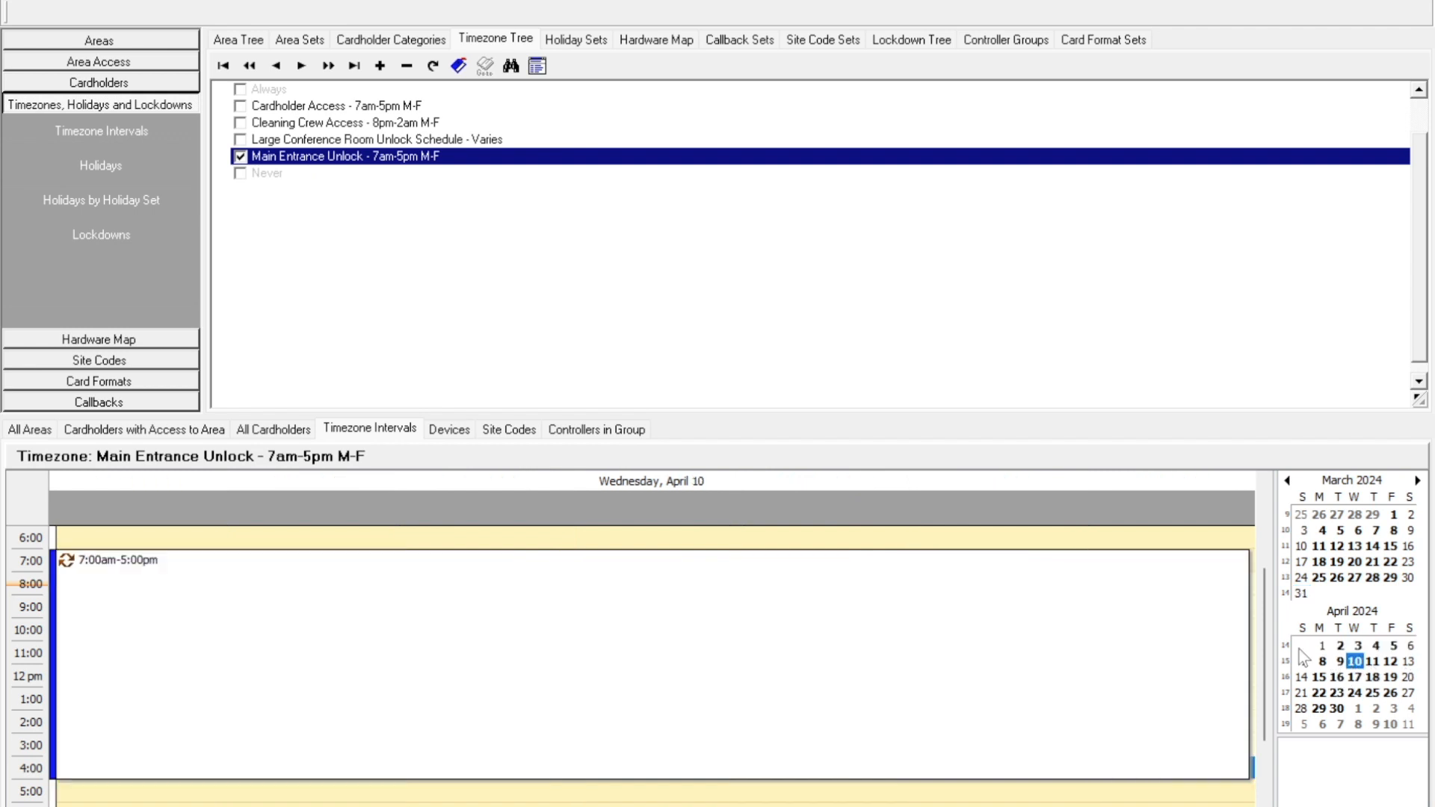
left_click_drag(1302, 593, 1415, 646)
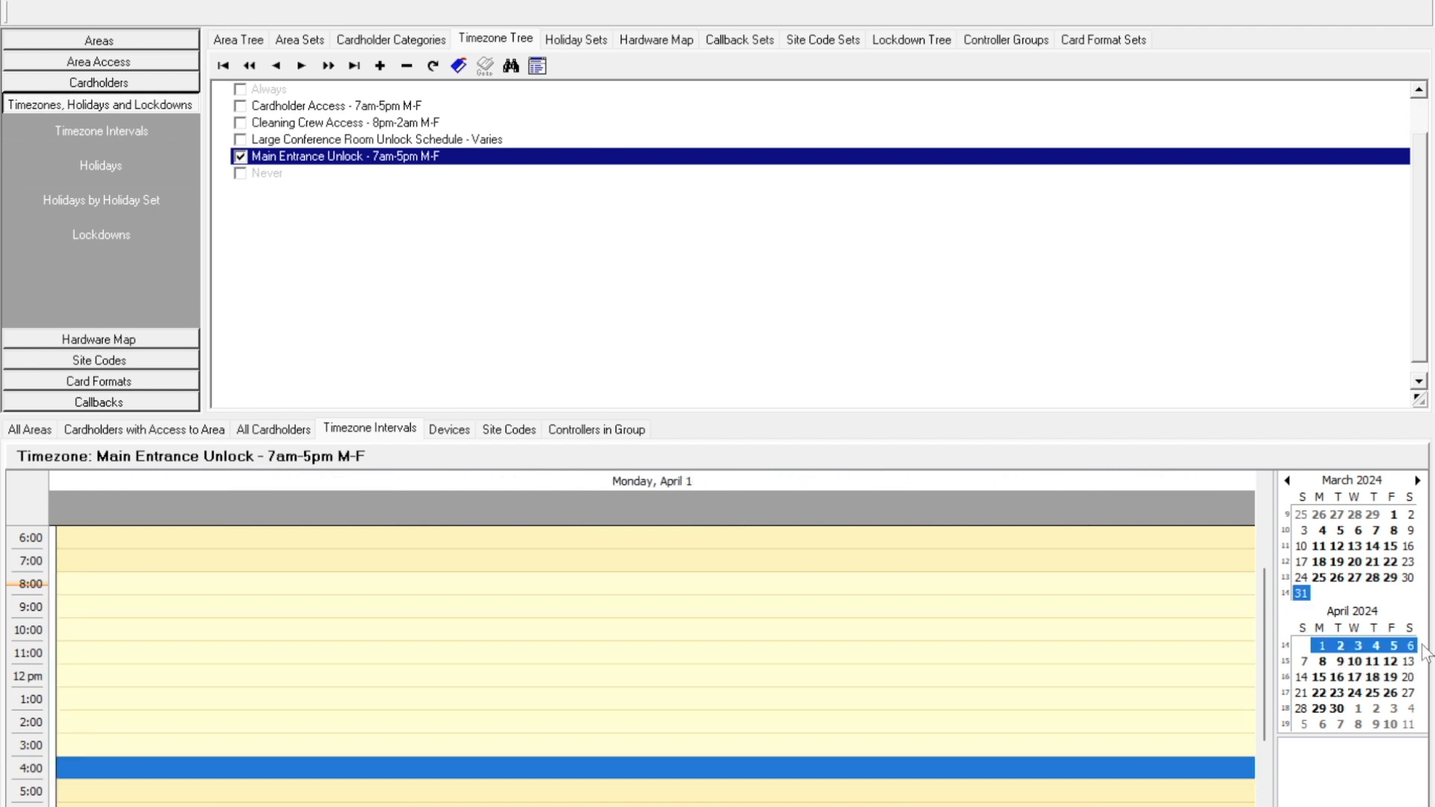
left_click(1370, 580)
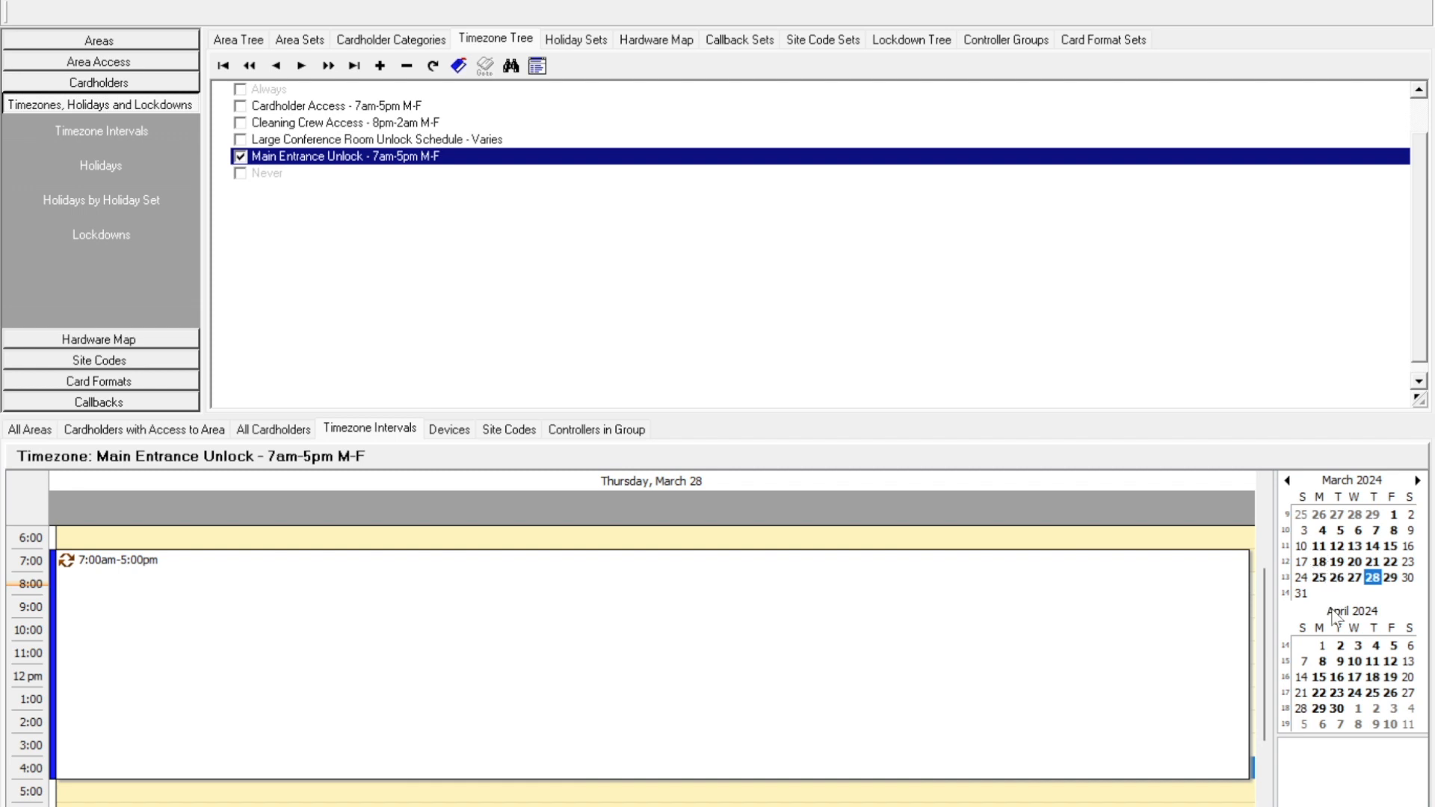
left_click(1322, 648)
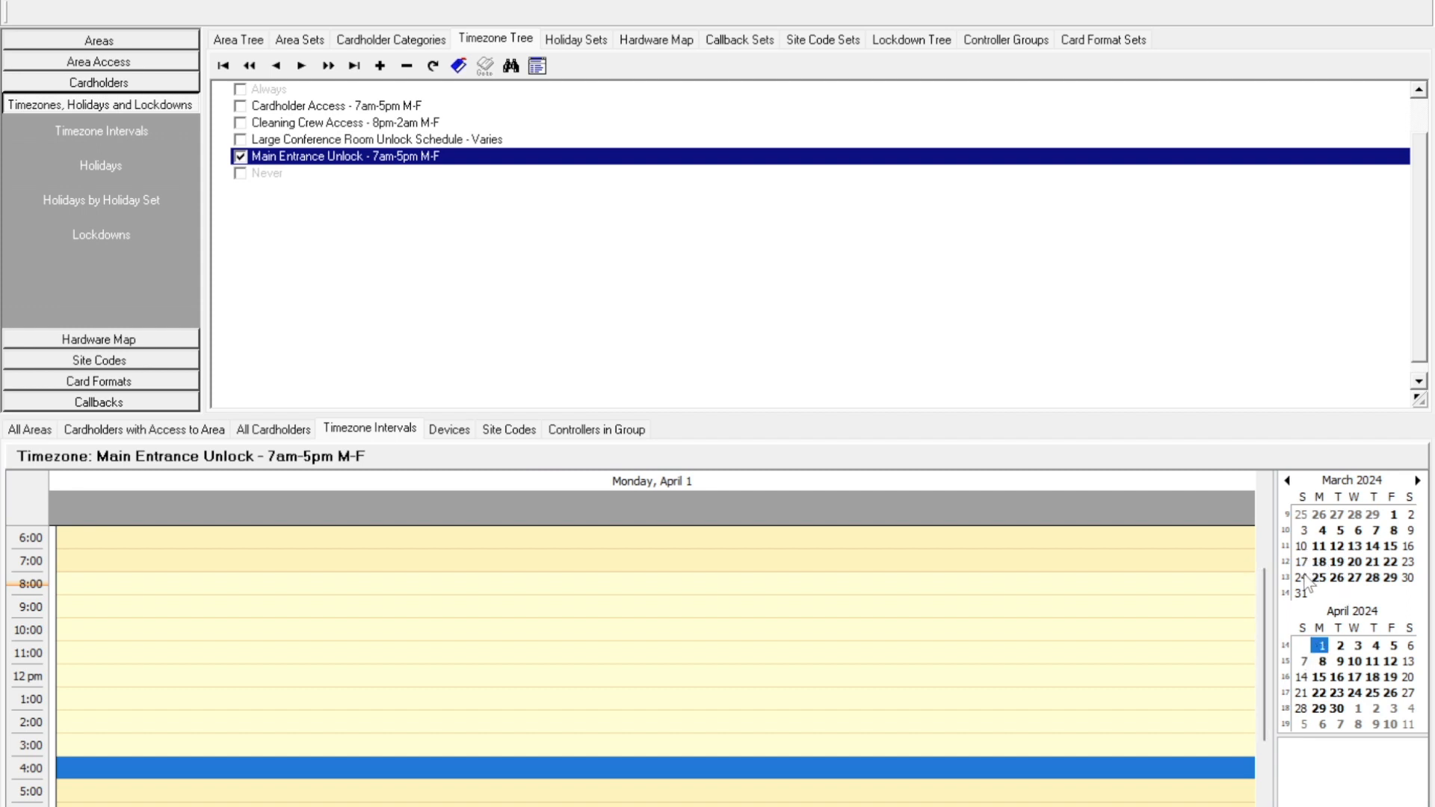
left_click(1287, 481)
left_click_drag(1301, 561, 1408, 562)
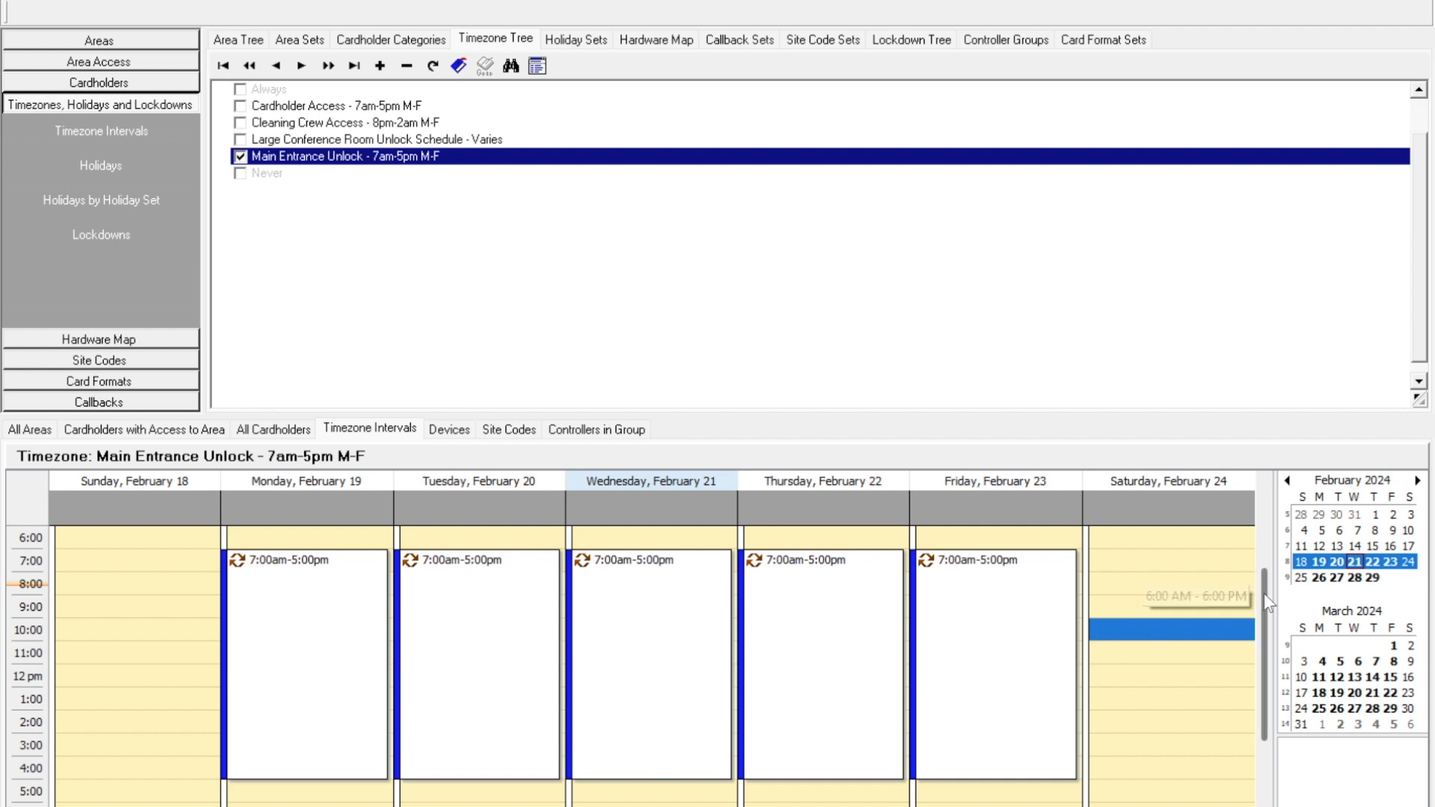
scroll(1196, 636, "down", 3)
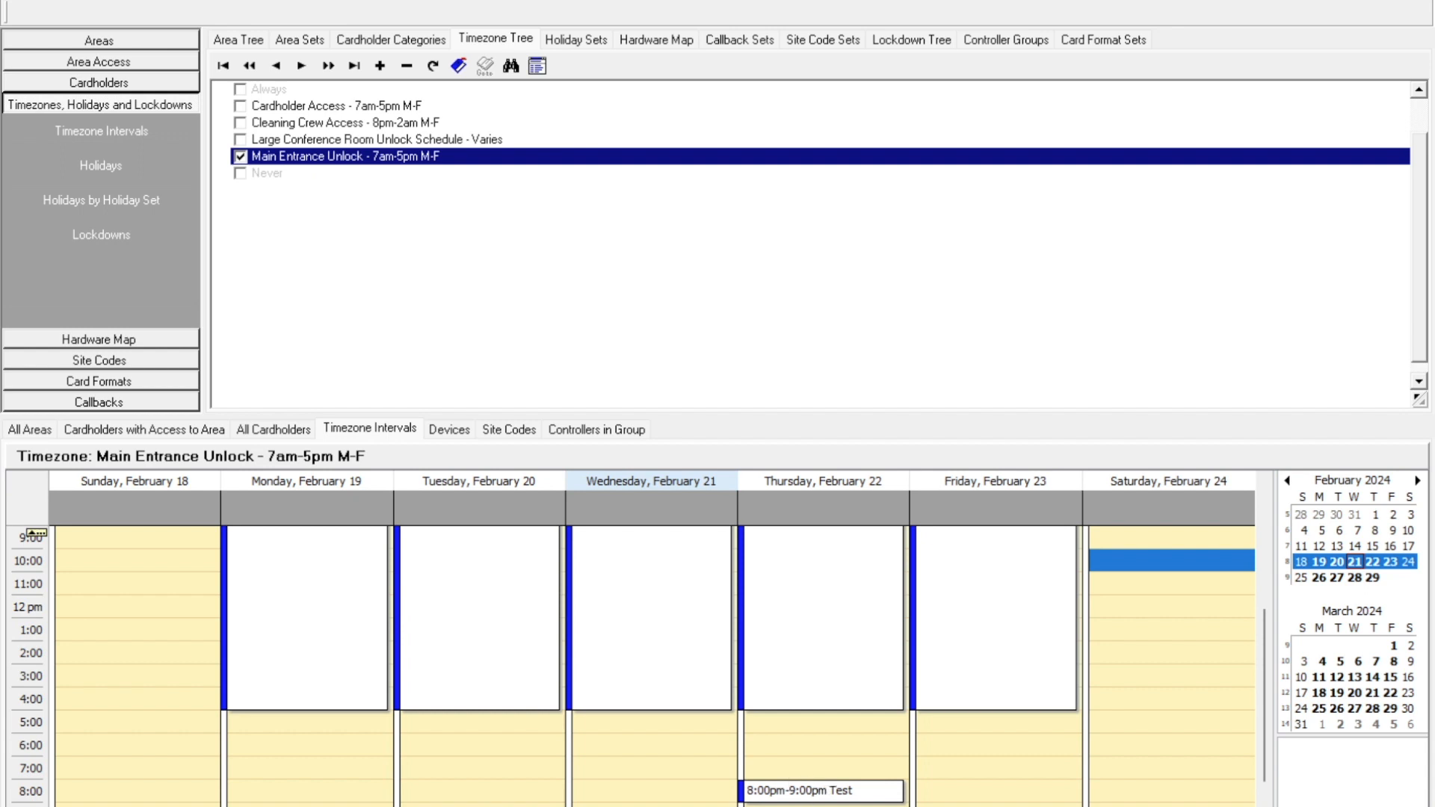
Try to turn off Calendar Managed Intervals for the Main Entrance Unlock timezone, refusing removal of its calendar entries and discarding the changes.
double_click(326, 158)
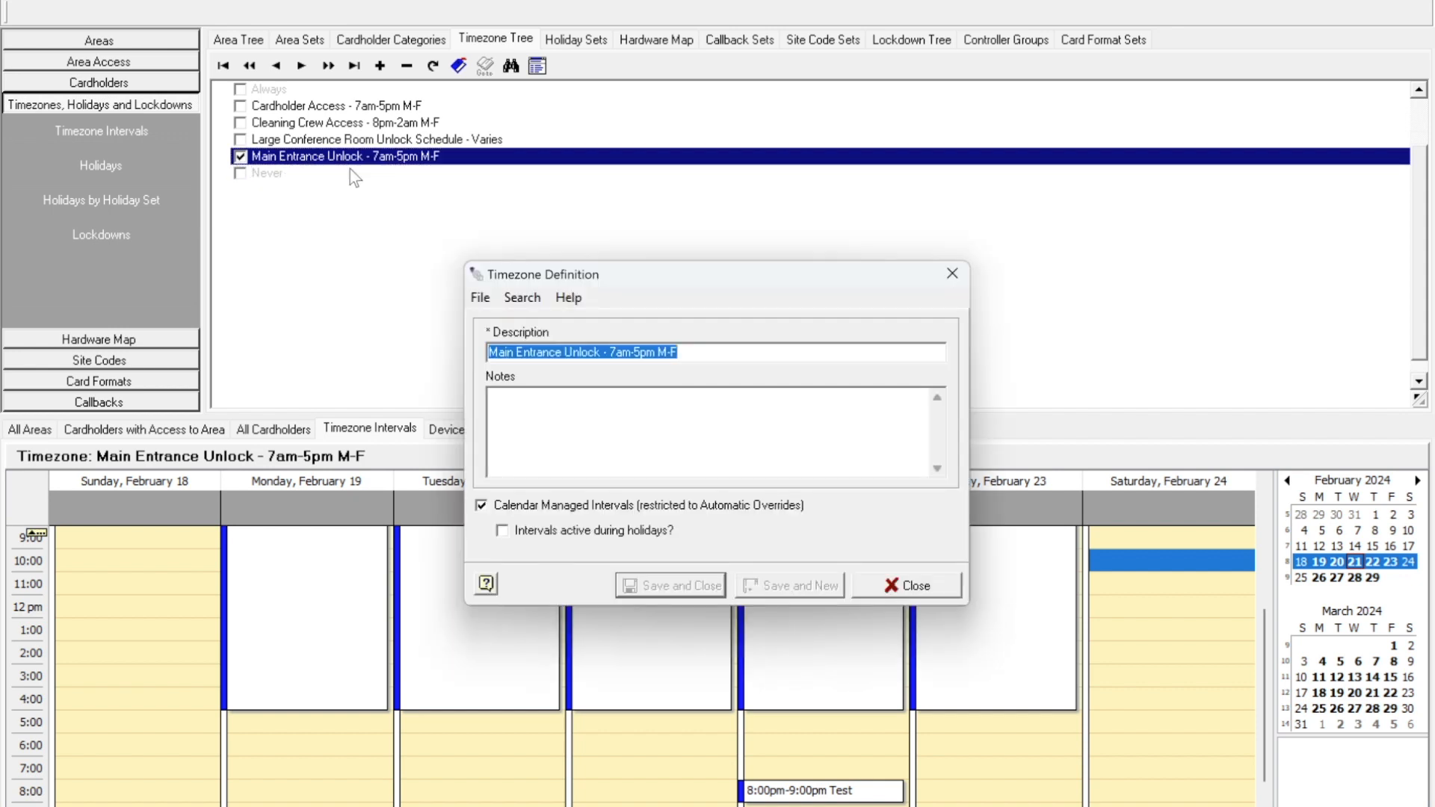
left_click(523, 506)
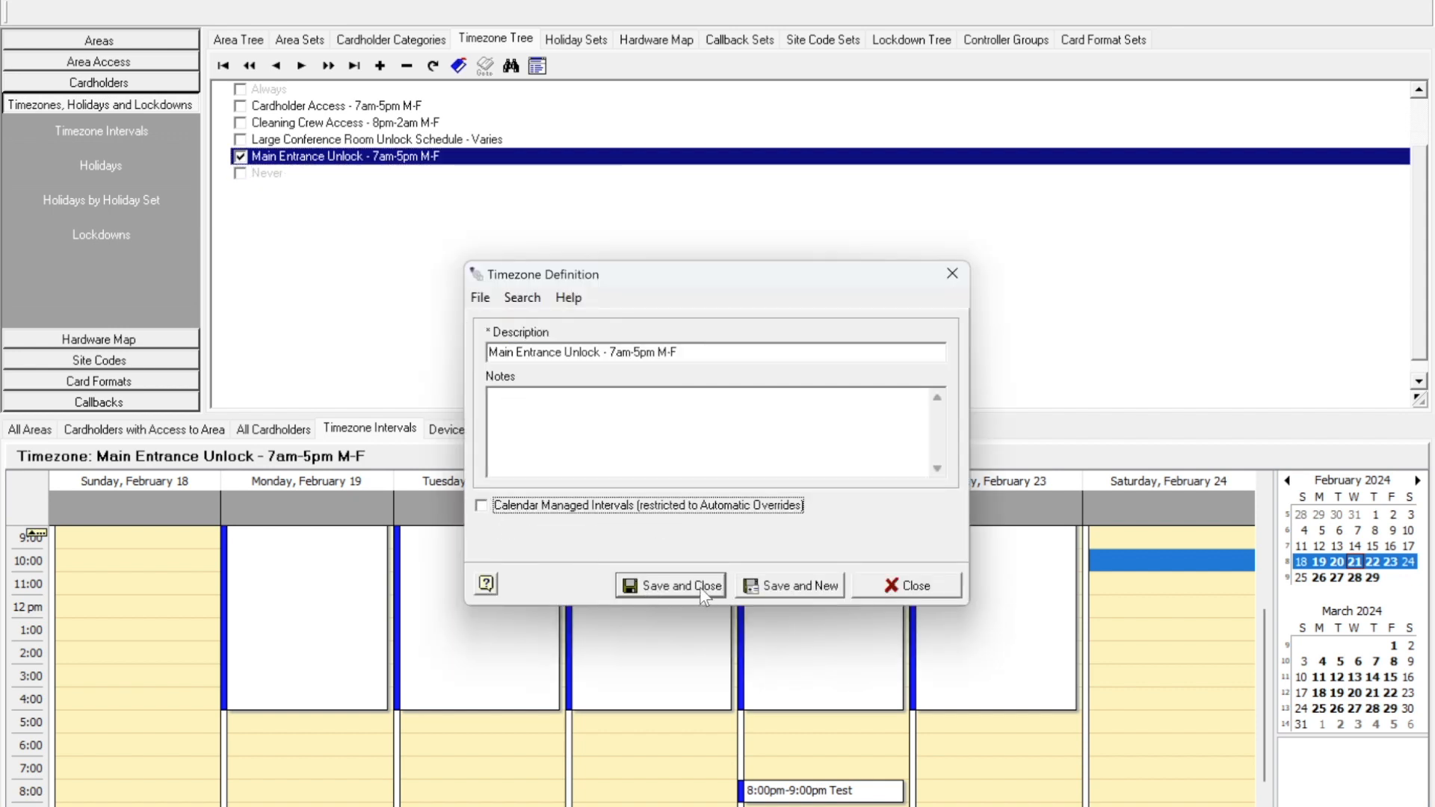
left_click(647, 589)
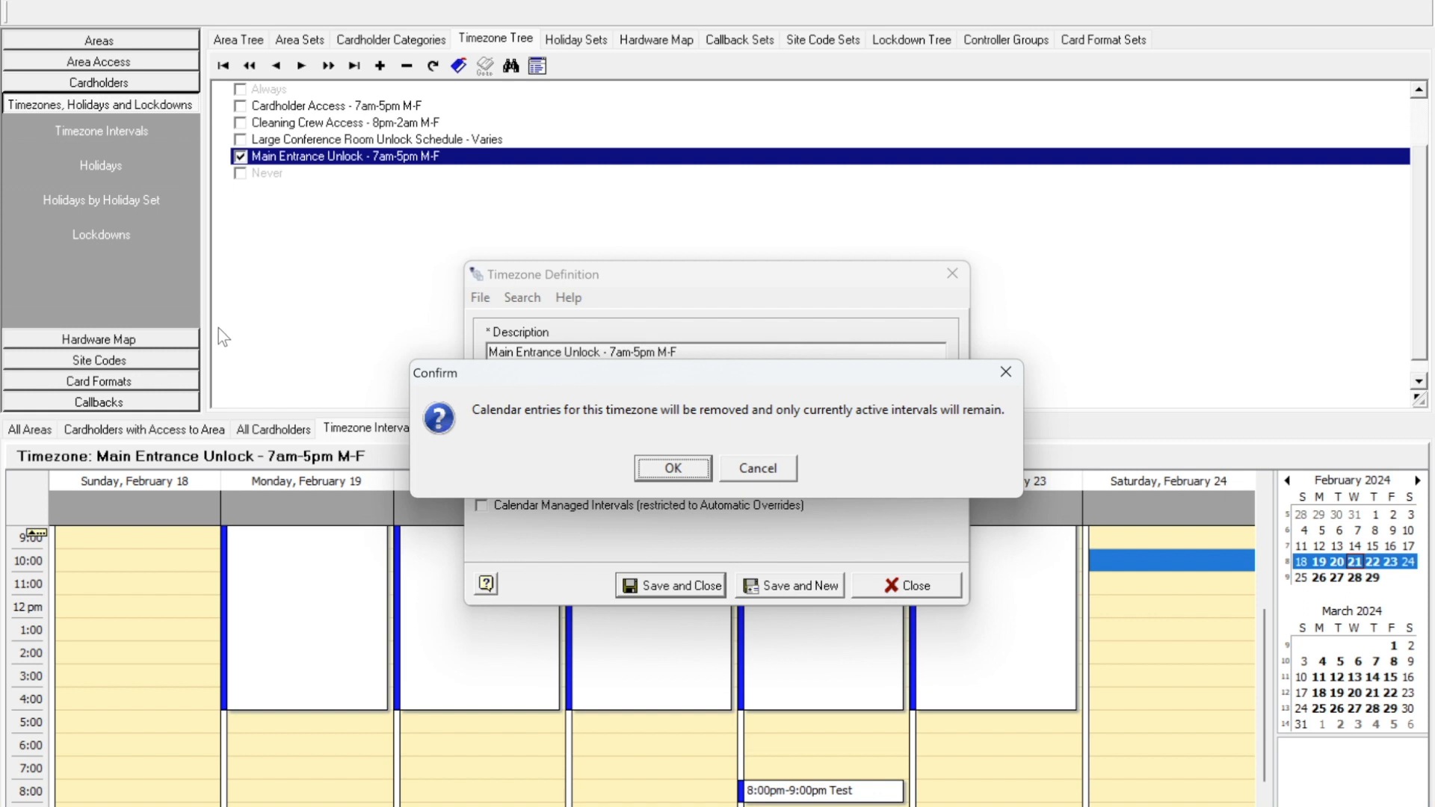
left_click(791, 471)
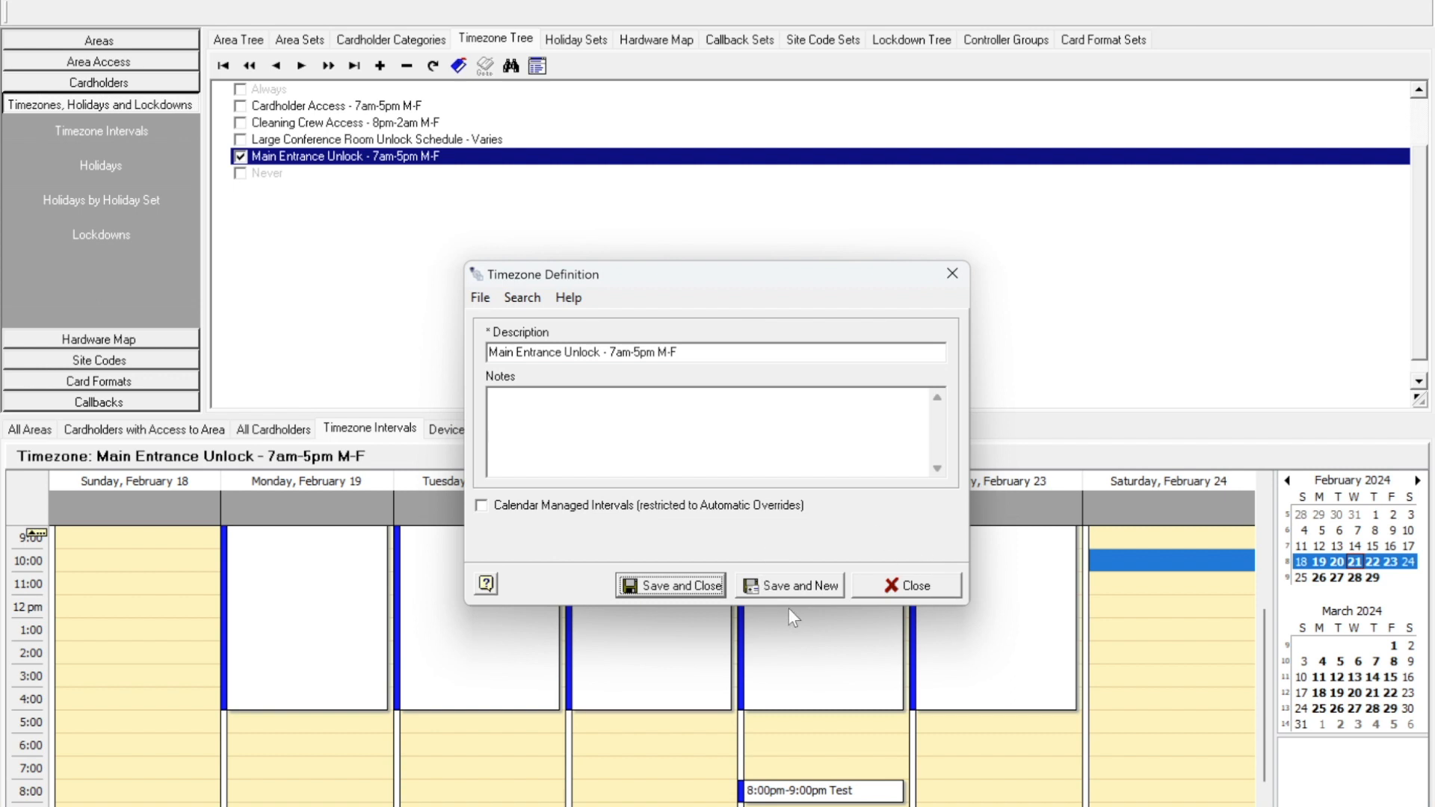
left_click(931, 584)
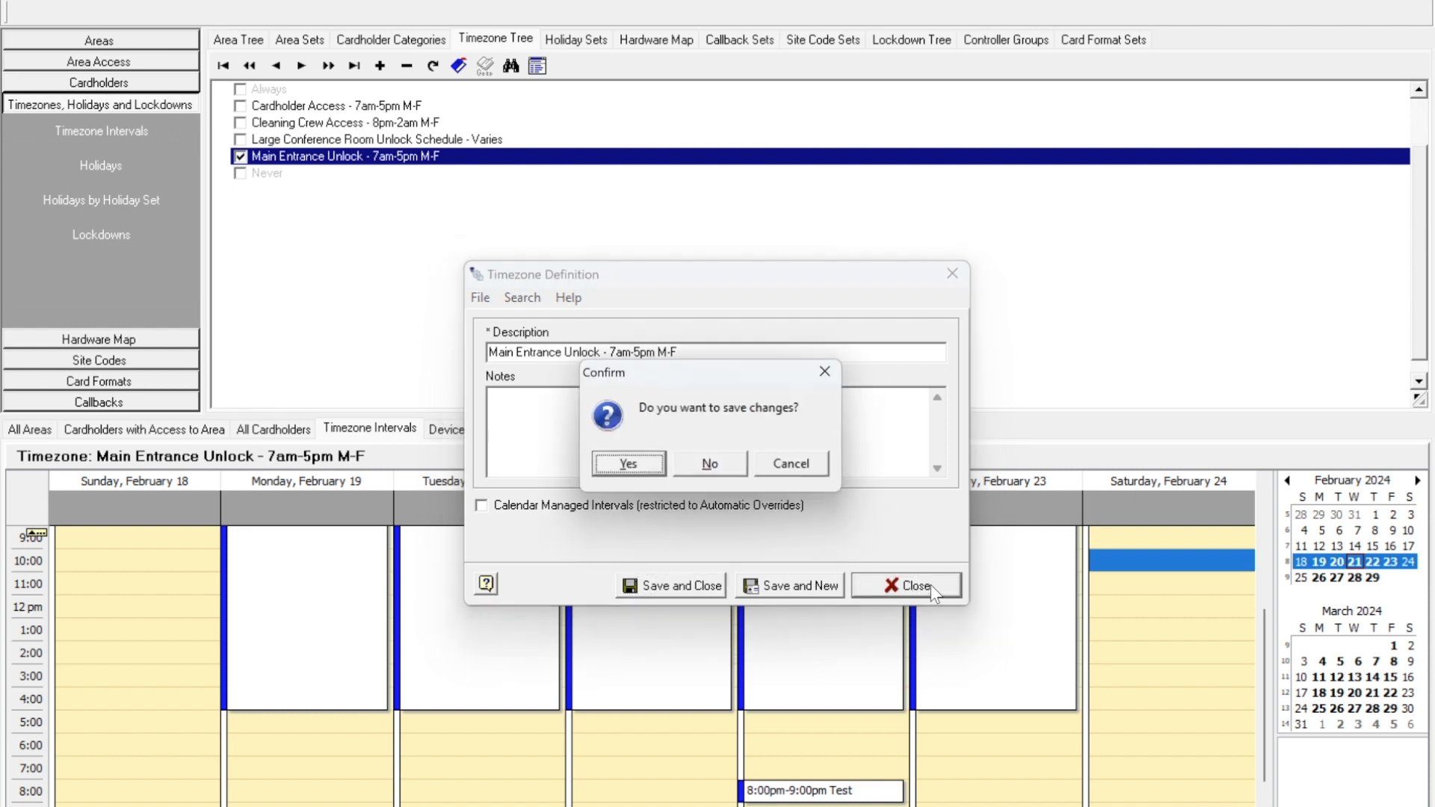
left_click(734, 469)
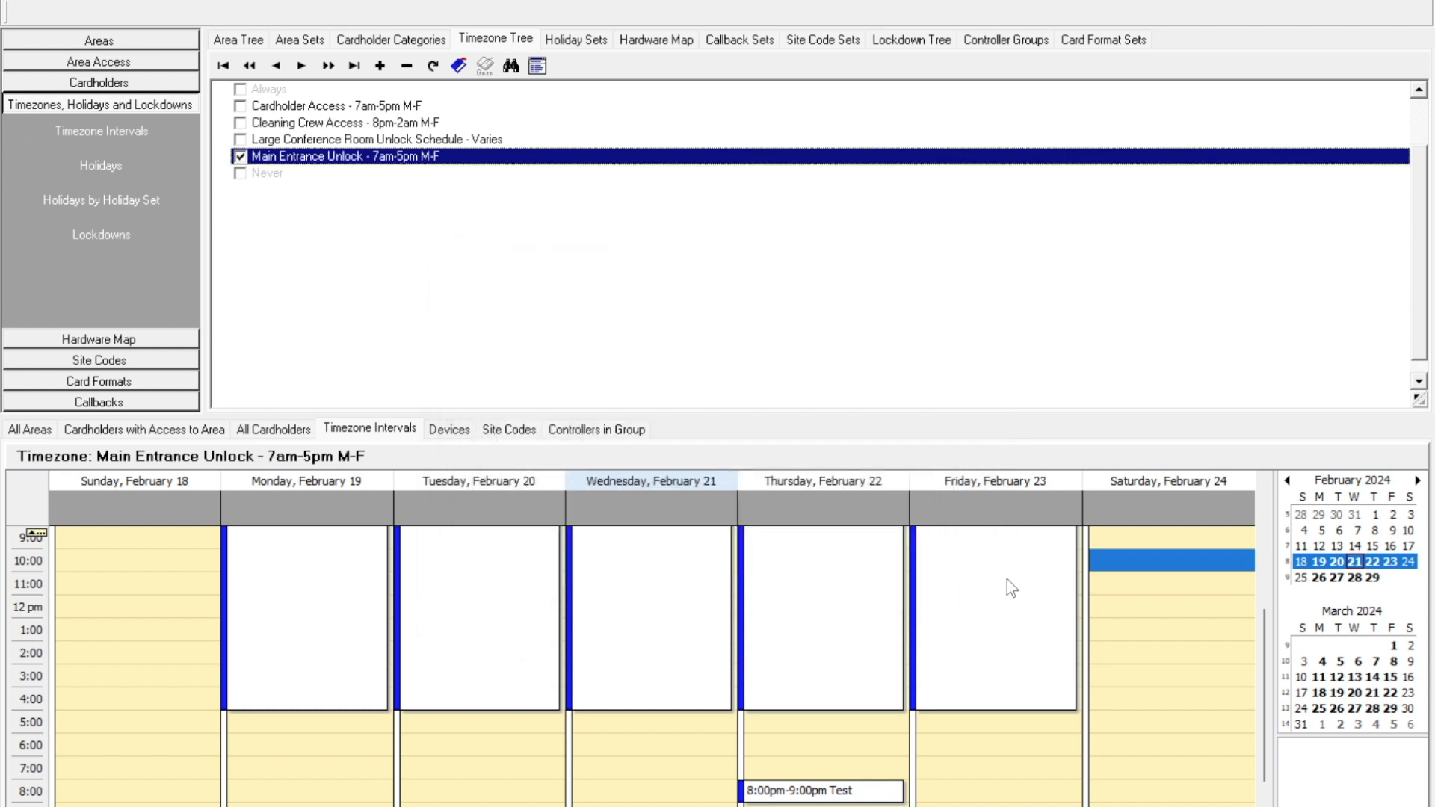
scroll(1271, 609, "up", 3)
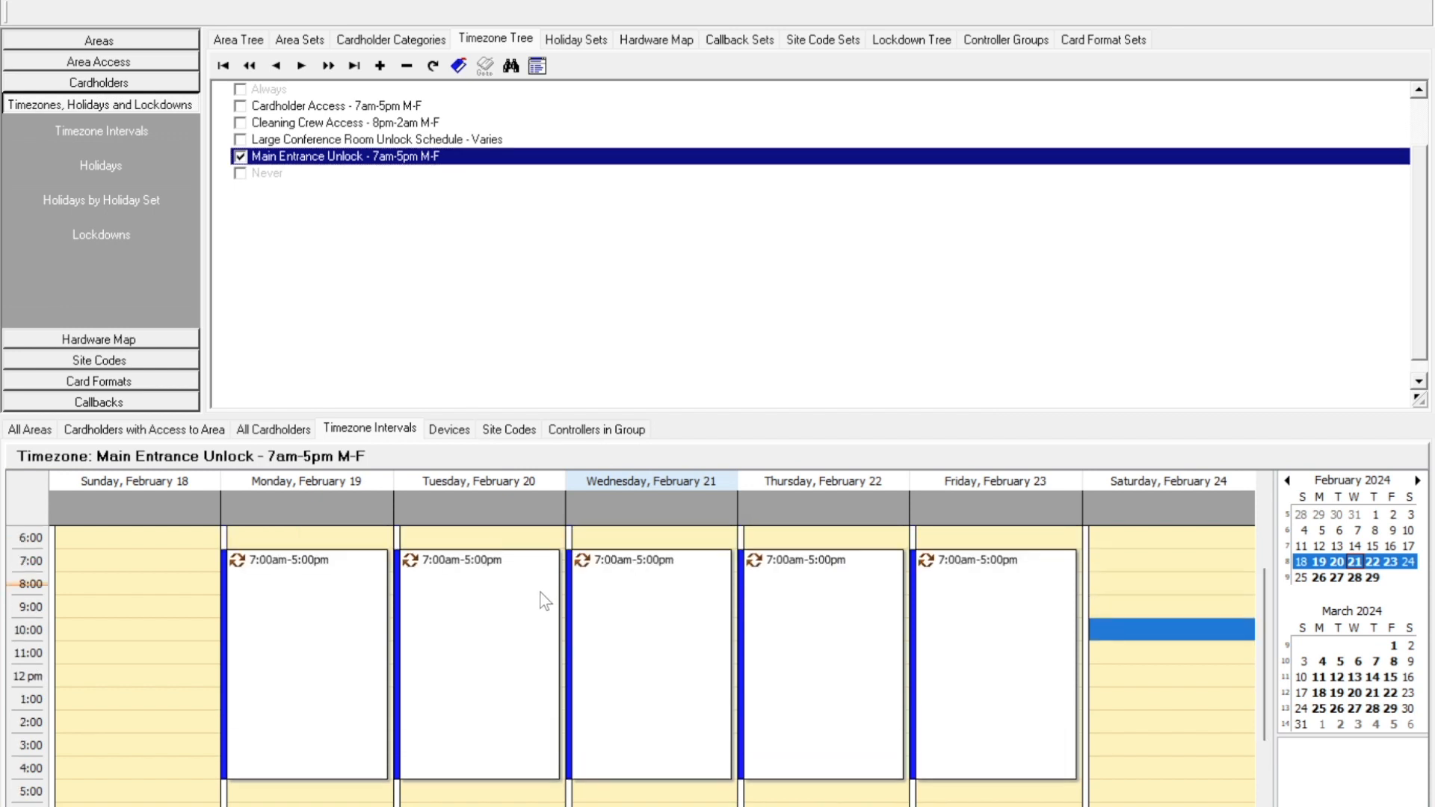
Check the availability of Calendar Managed Intervals in the Cleaning Crew Access - 8pm-2am M-F timezone definition, and close it.
left_click(335, 125)
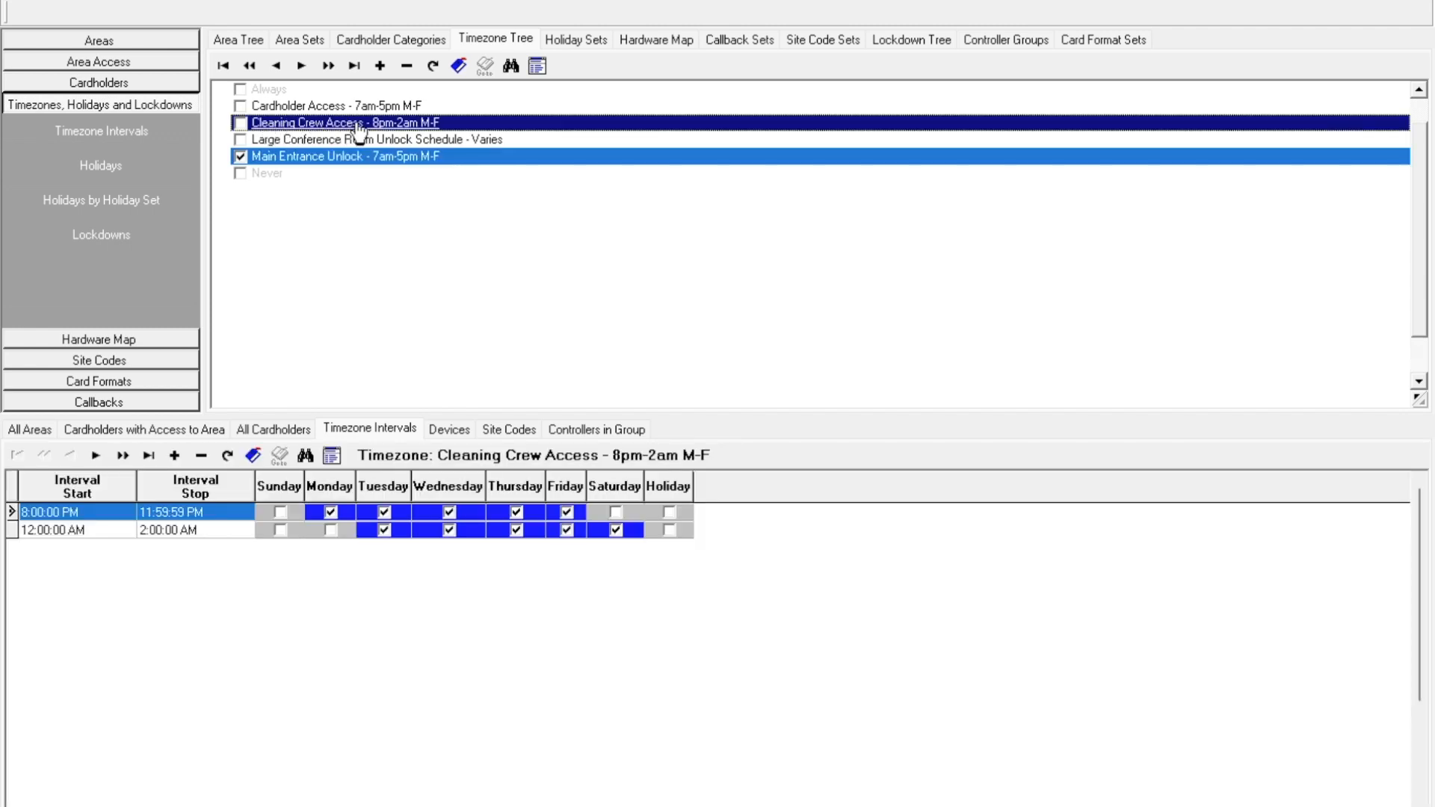
double_click(262, 124)
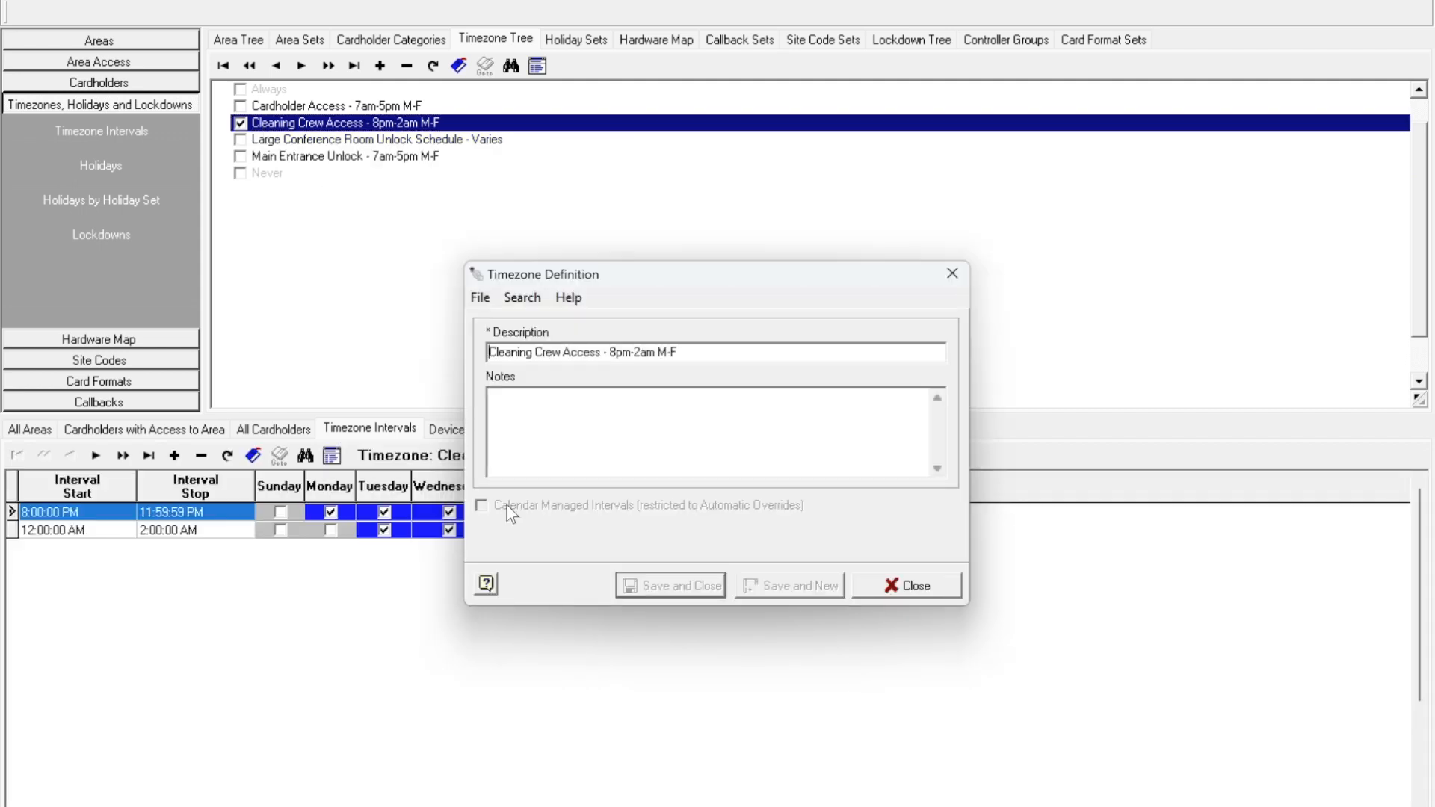
mouse_move(555, 527)
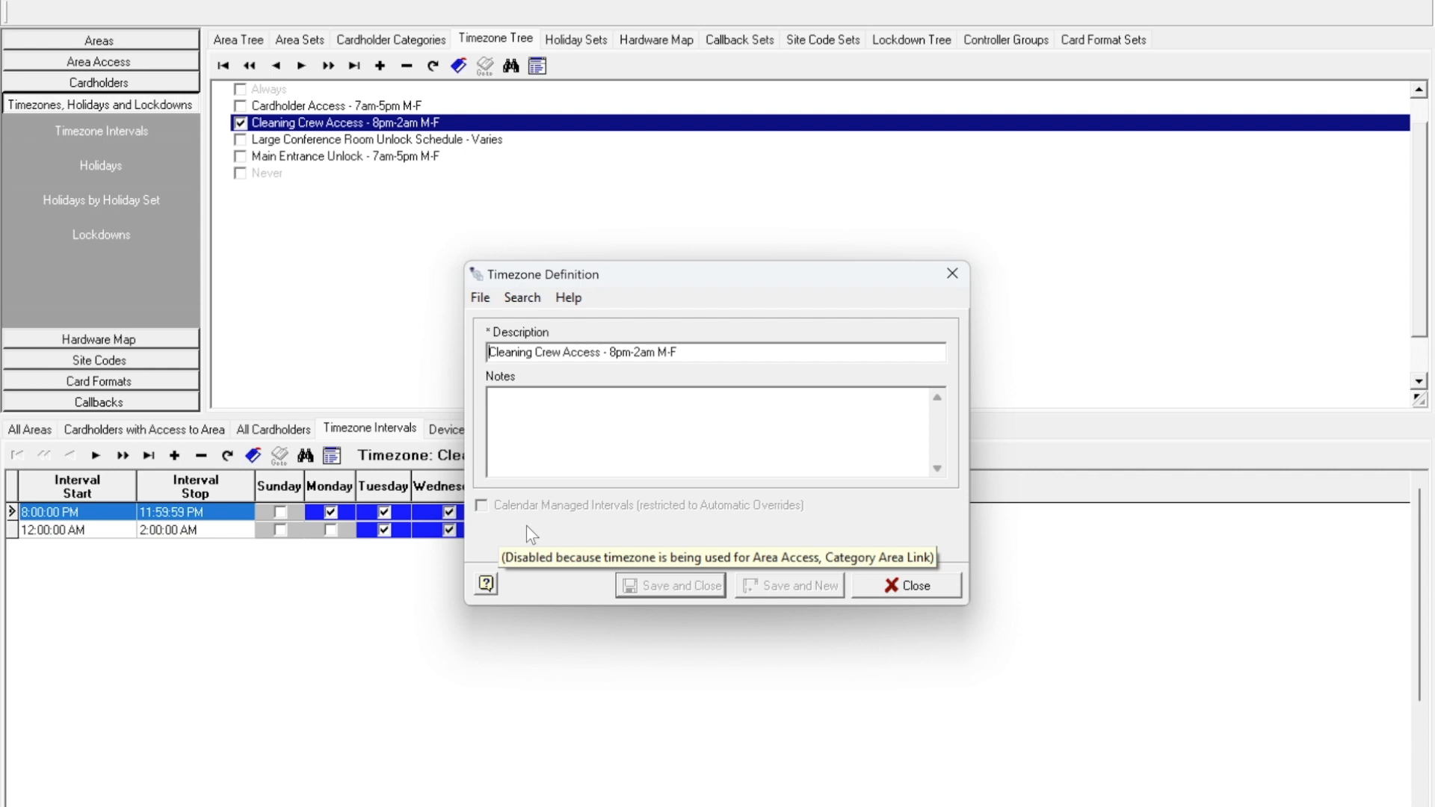
left_click(912, 587)
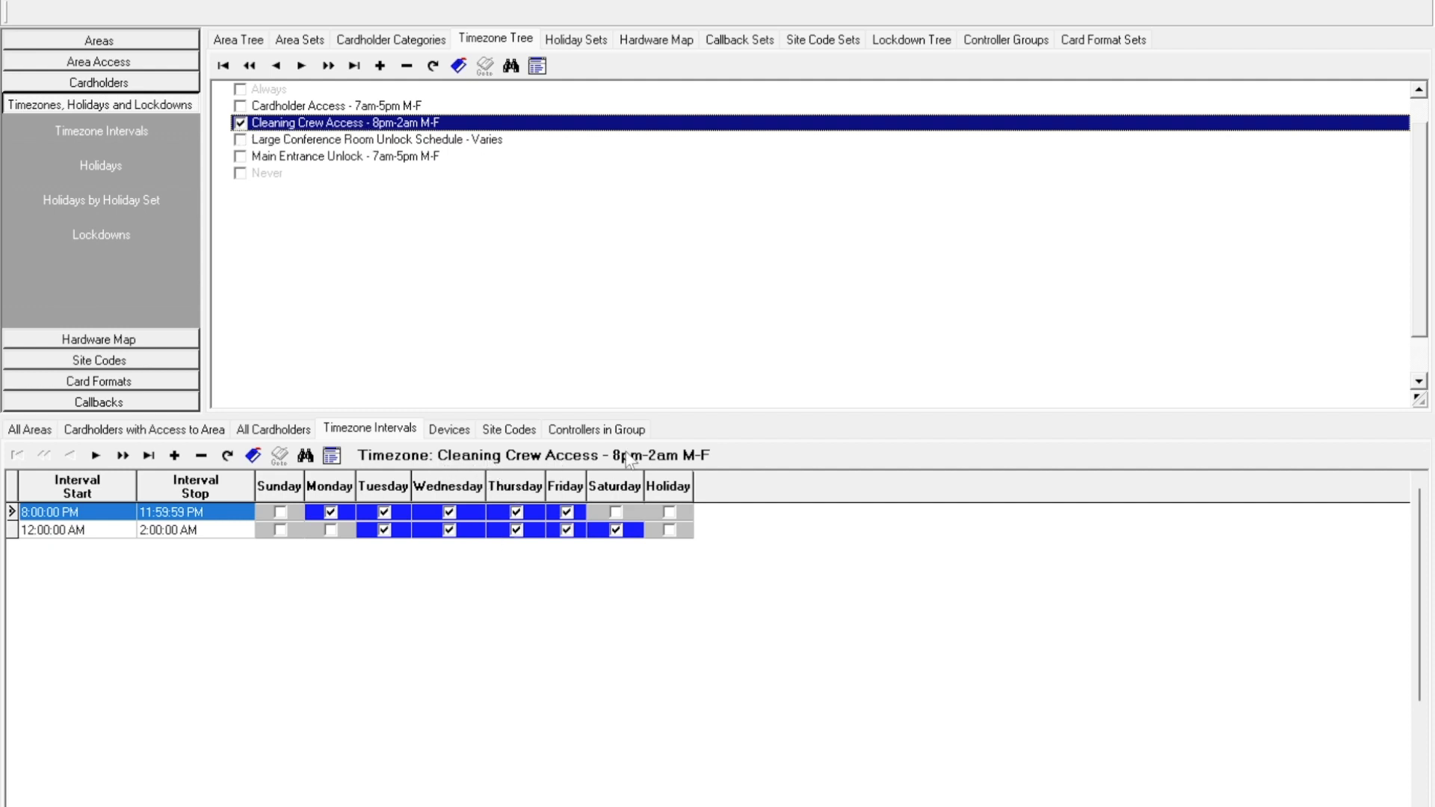
Untick the Cleaning Crew Access timezone and tick Main Entrance Unlock - 7am-5pm M-F instead.
left_click(286, 157)
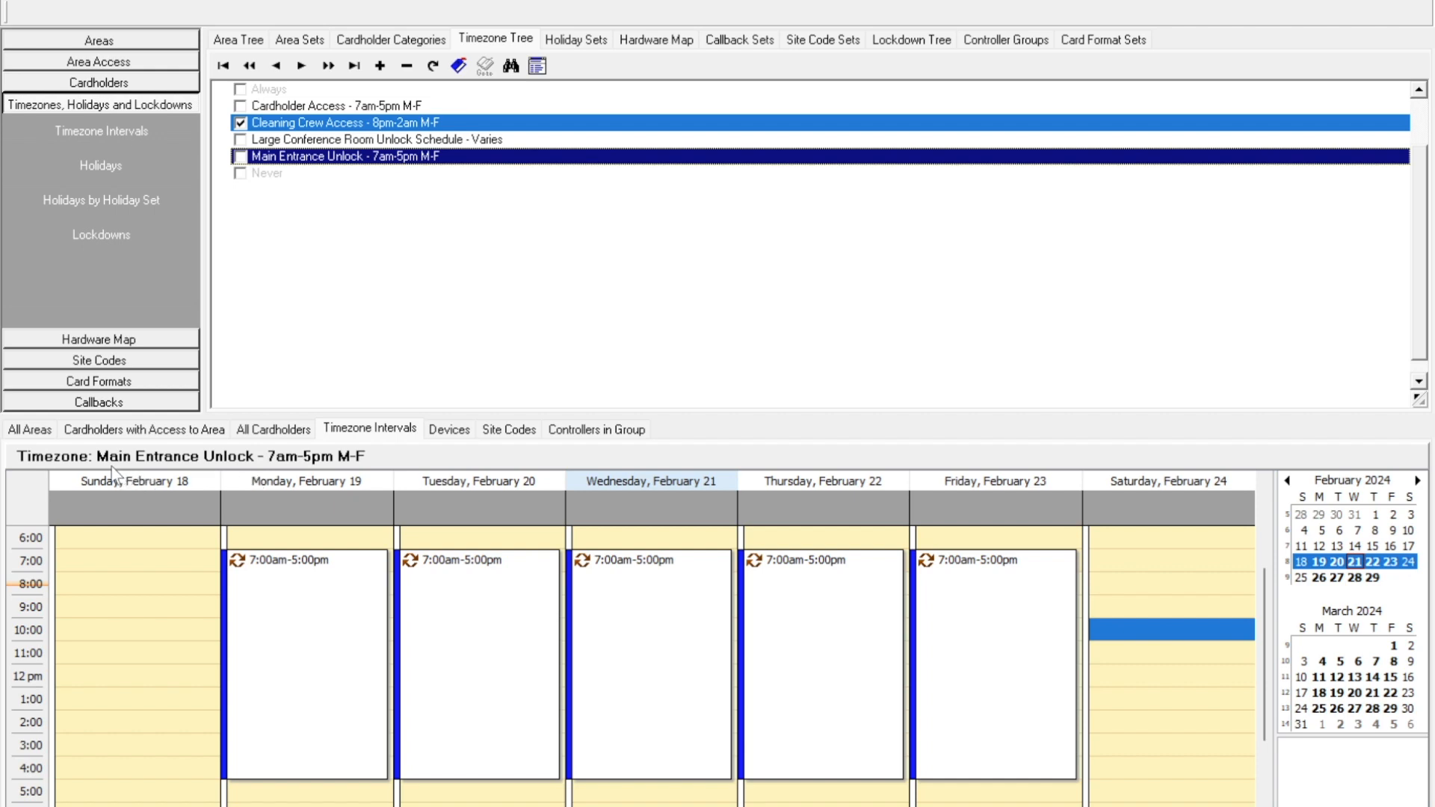
left_click(240, 123)
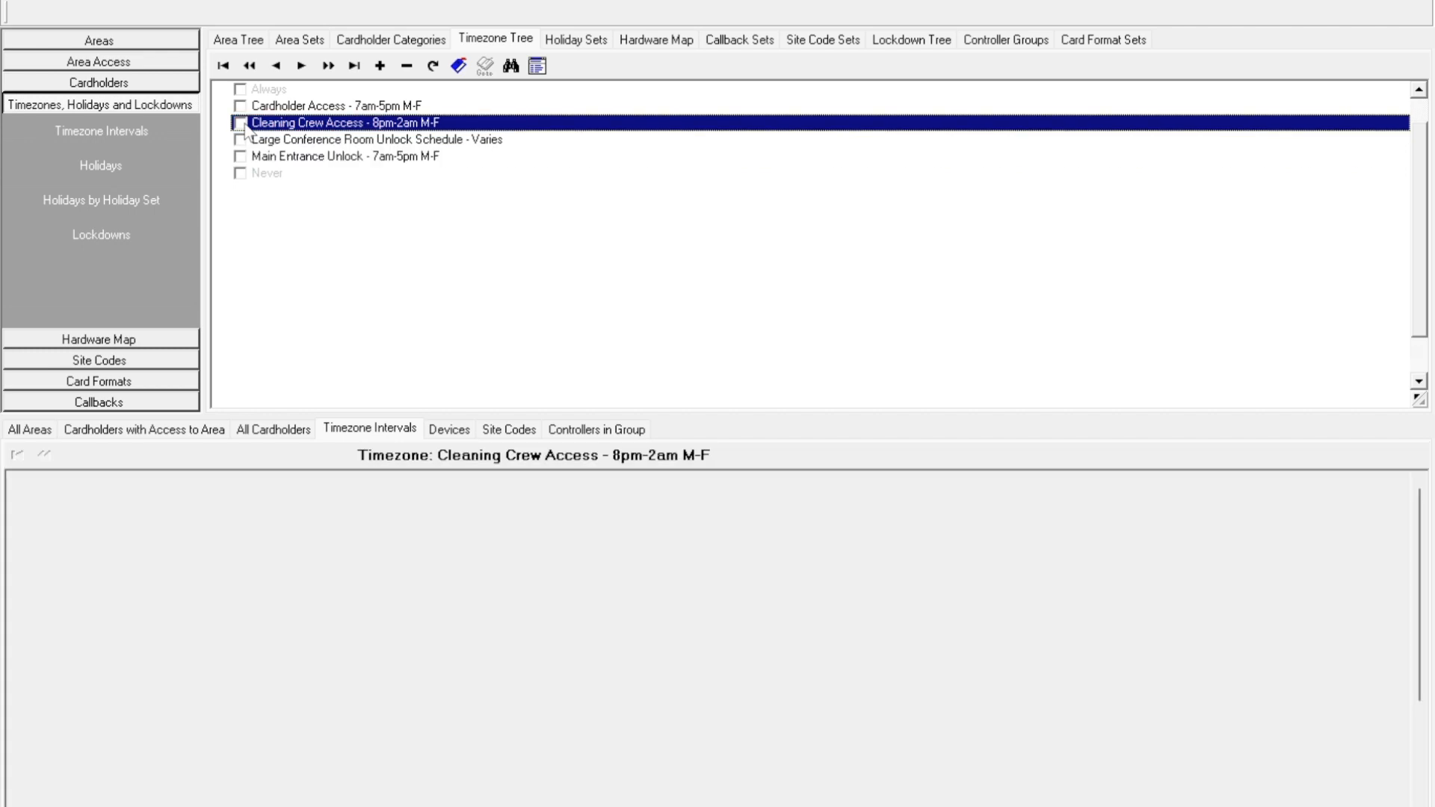
left_click(240, 156)
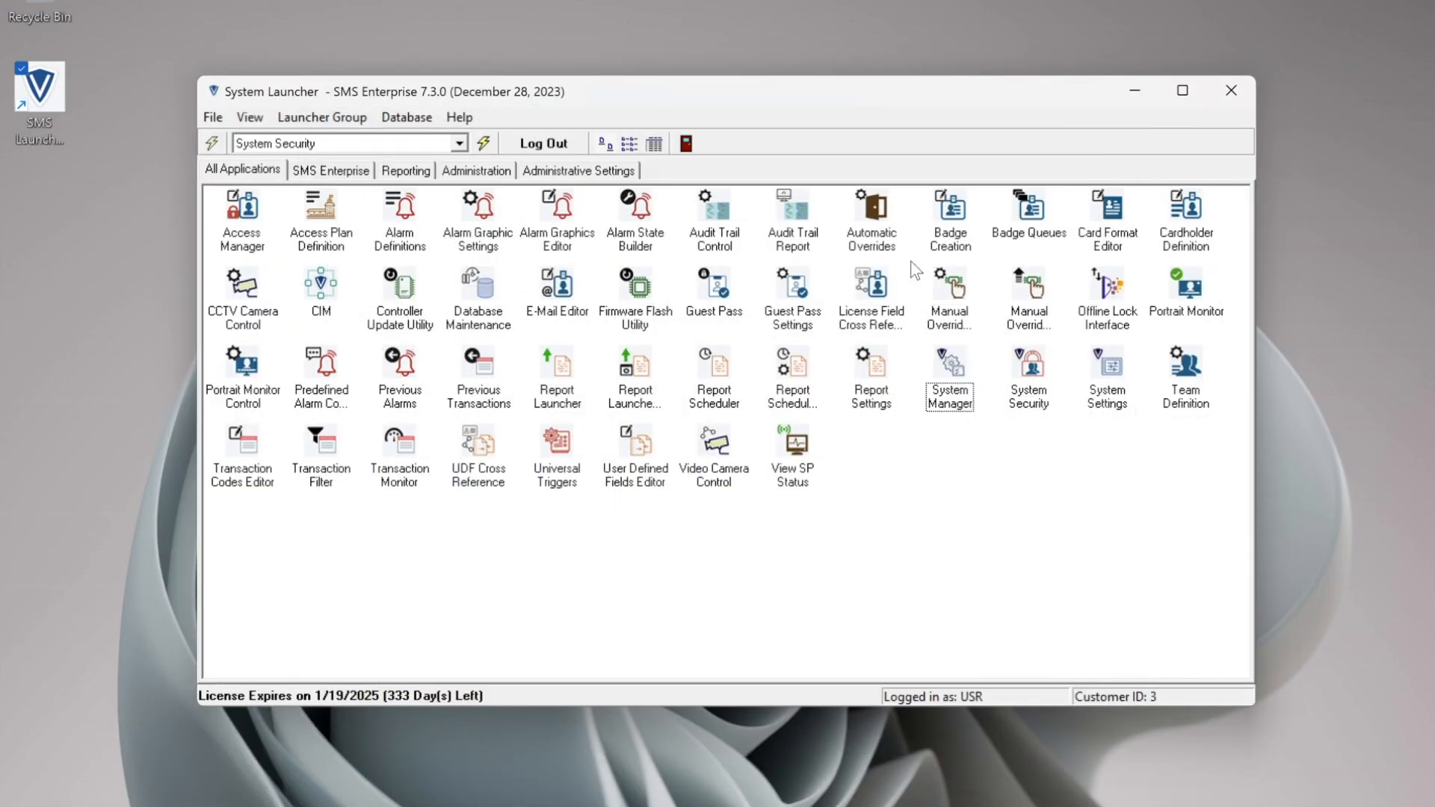
Open Automatic Overrides from the System Launcher and reposition its window.
left_click(877, 218)
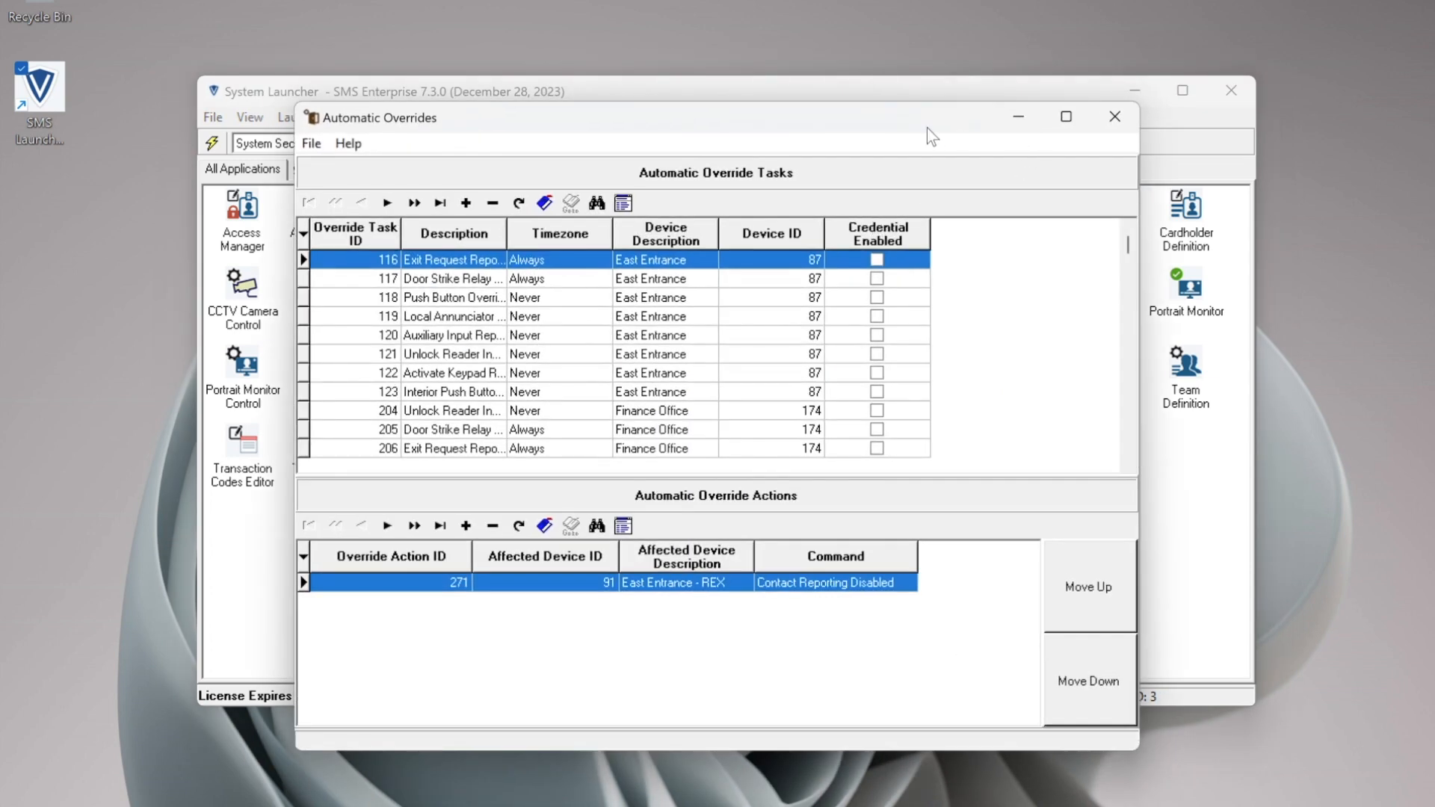
left_click_drag(927, 128, 726, 26)
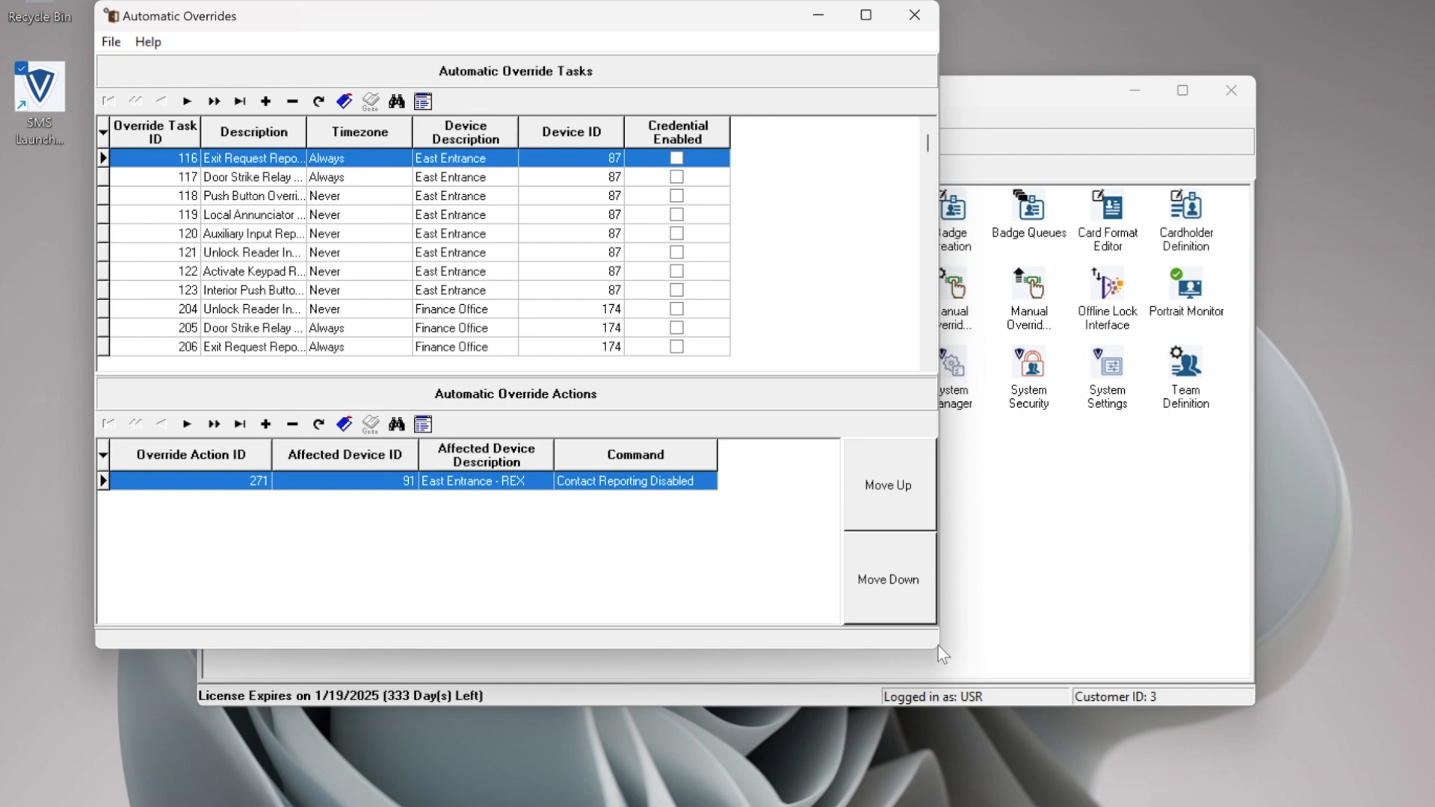
Widen the Automatic Overrides window and its Description, Timezone and Device Description task columns, and sort the tasks by Device Description.
left_click_drag(937, 644, 1366, 644)
left_click_drag(307, 136, 470, 139)
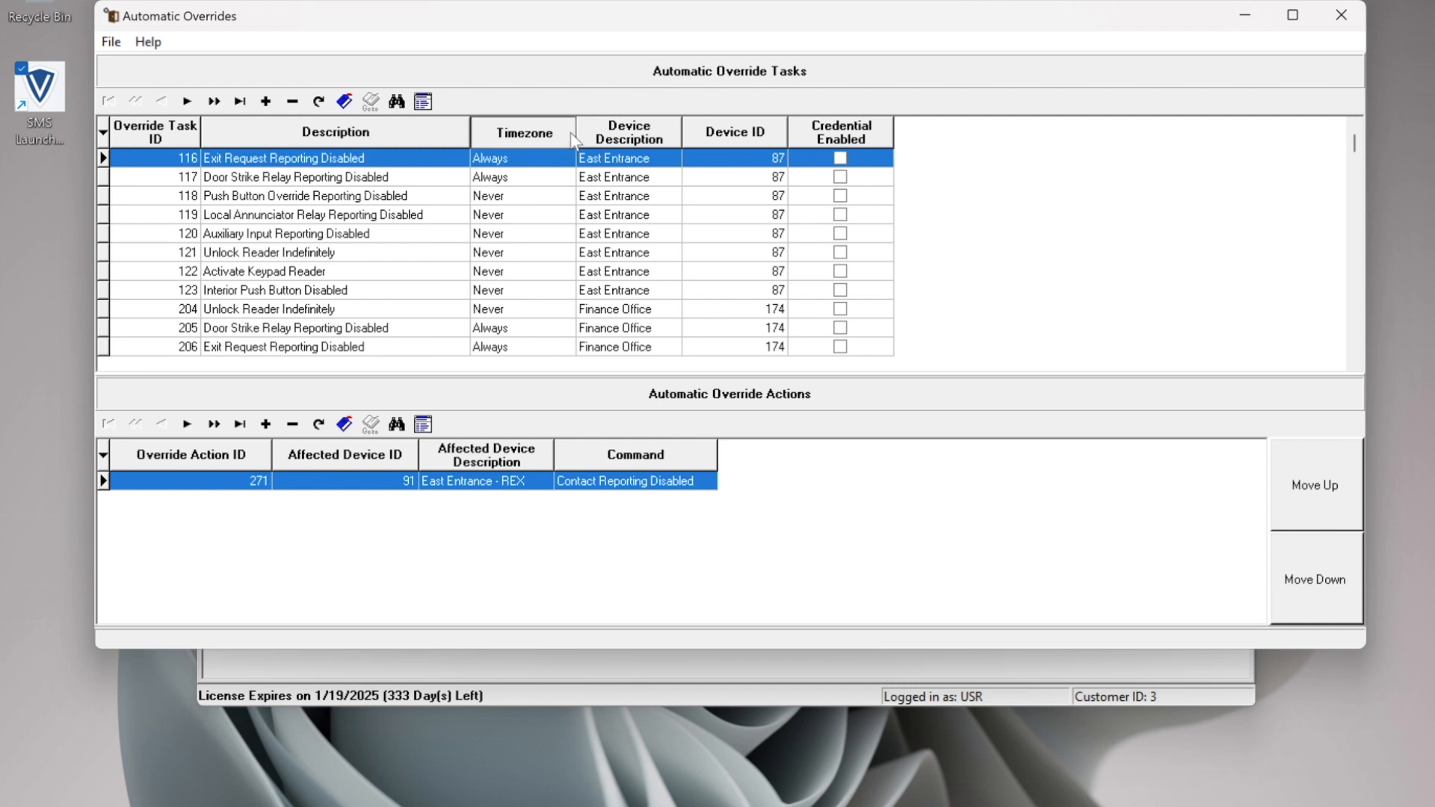
left_click_drag(575, 138, 622, 141)
left_click_drag(725, 138, 802, 136)
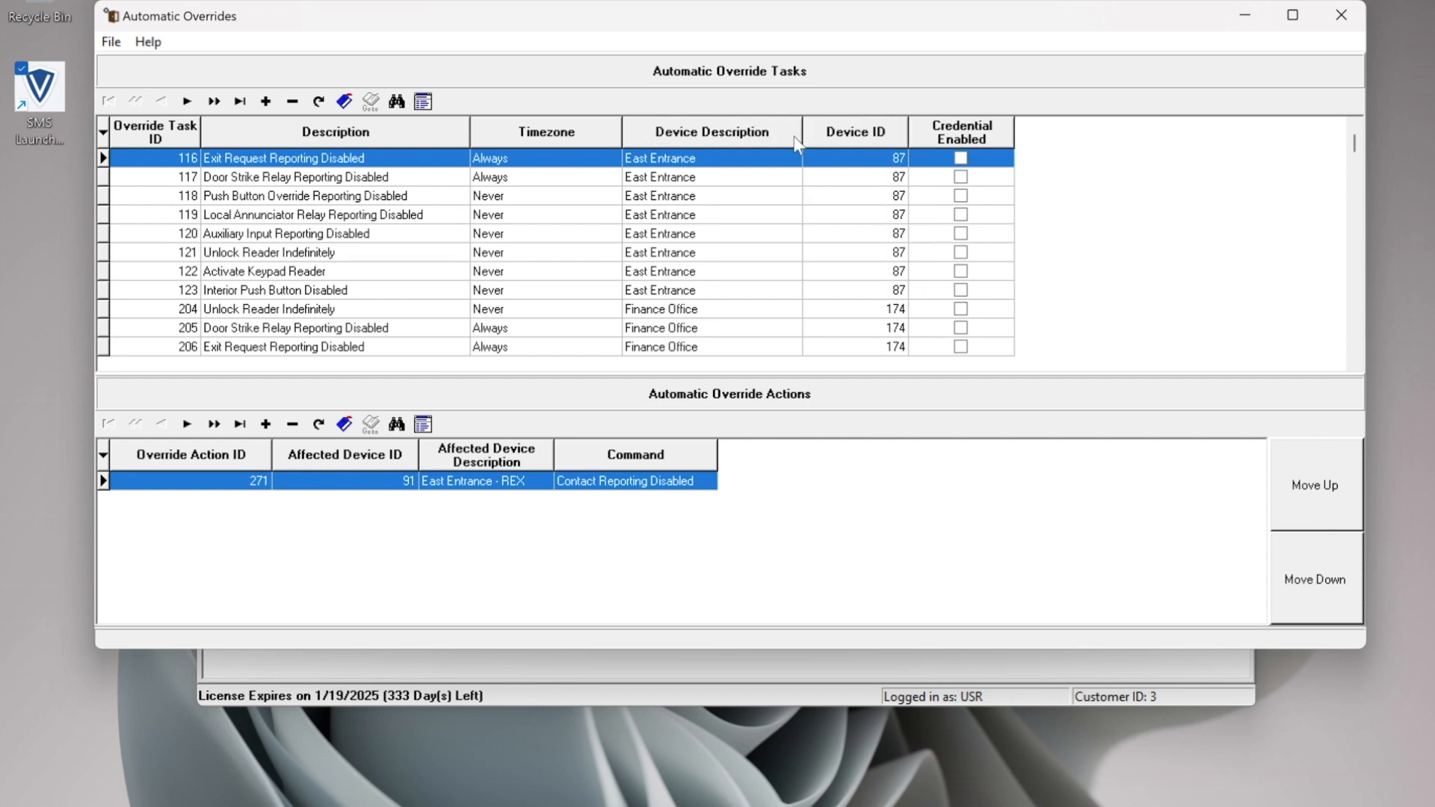
left_click(696, 138)
Examine the East Entrance override tasks as a group, and check the actions of its Unlock Reader Indefinitely task.
left_click(689, 233)
left_click(675, 167)
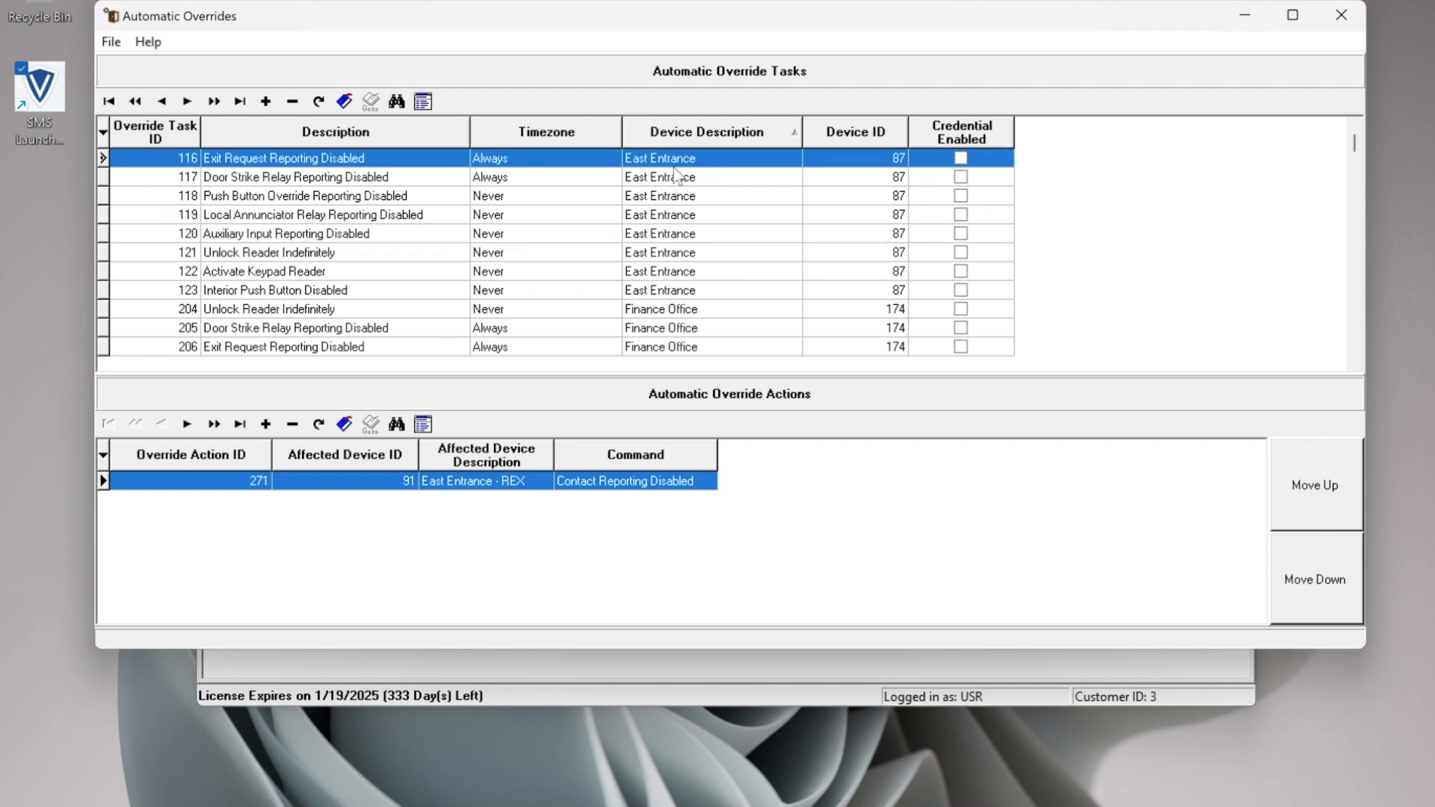
left_click(647, 295, "shift")
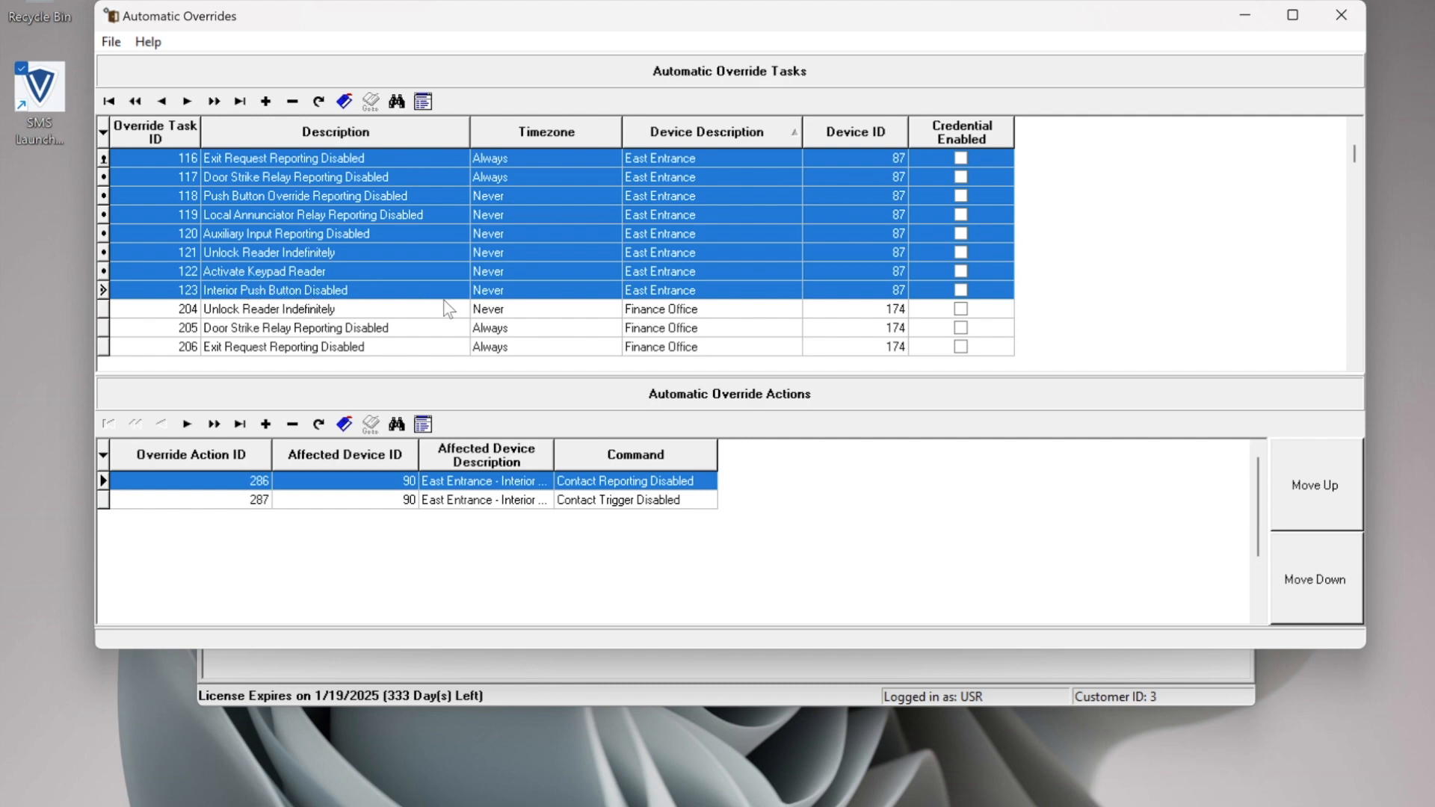
left_click(337, 256)
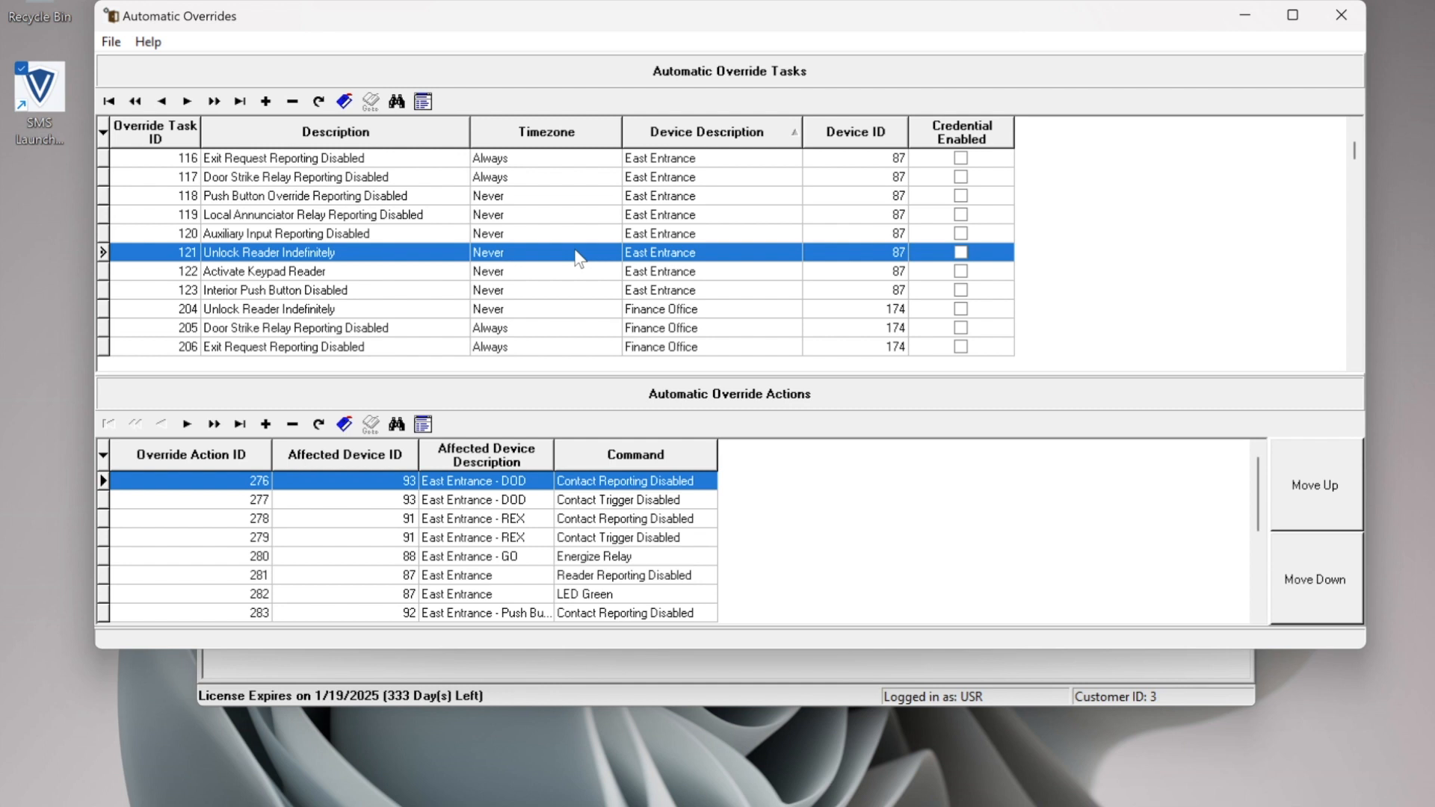
Assign the Main Entrance Unlock - 7am-5pm M-F timezone to the Unlock Reader Indefinitely task of the Main Entrance Exterior device.
scroll(575, 279, "down", 11)
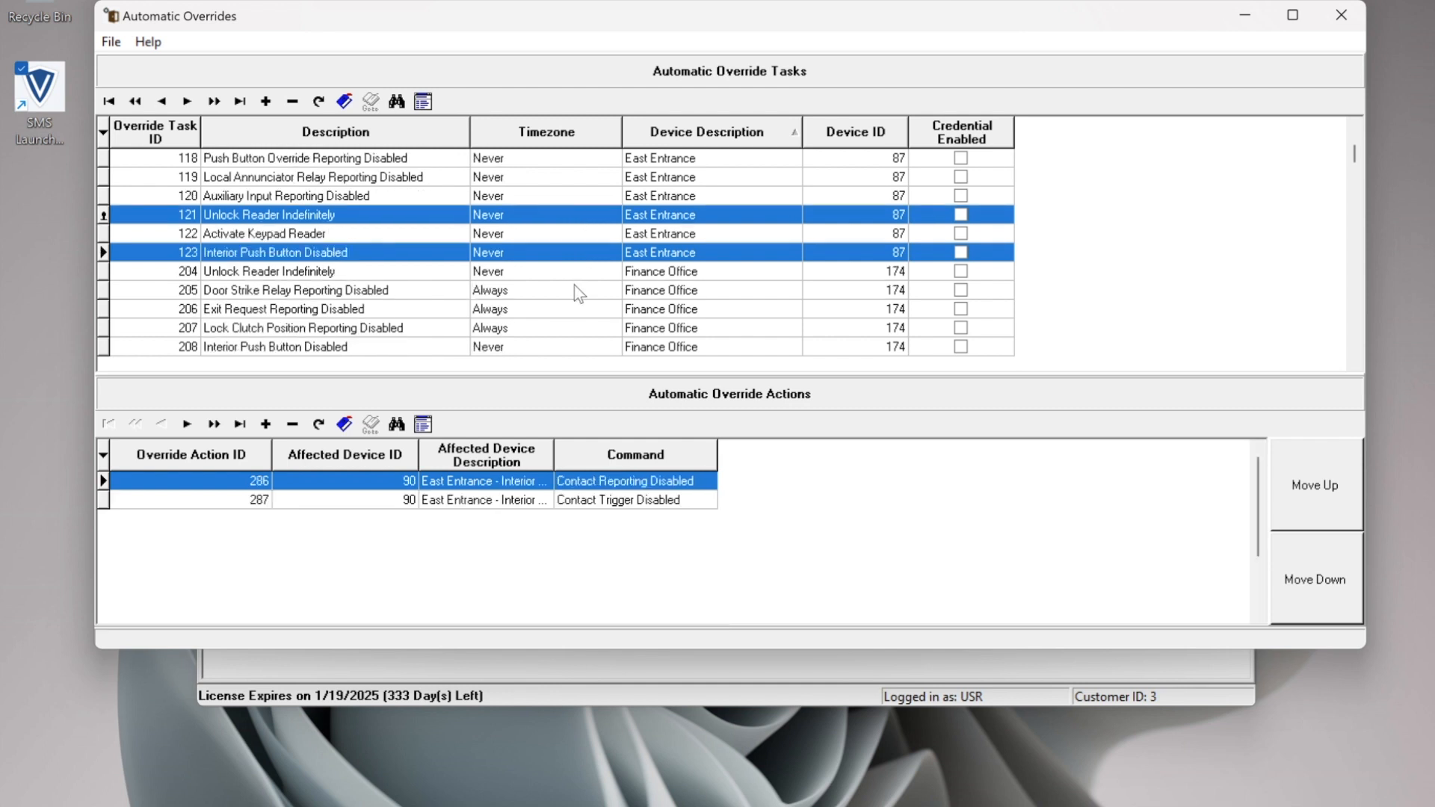
scroll(698, 274, "down", 10)
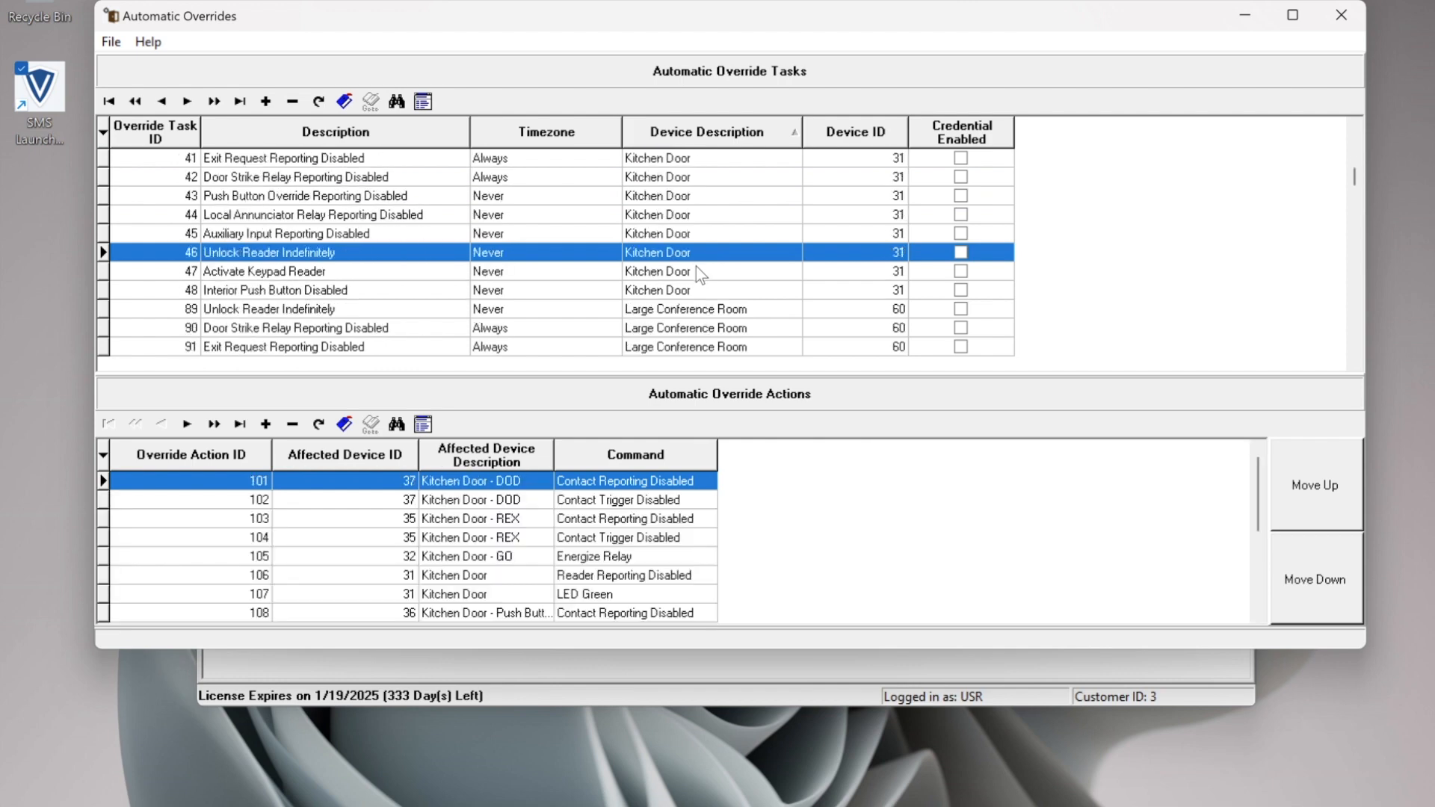
scroll(699, 296, "up", 2)
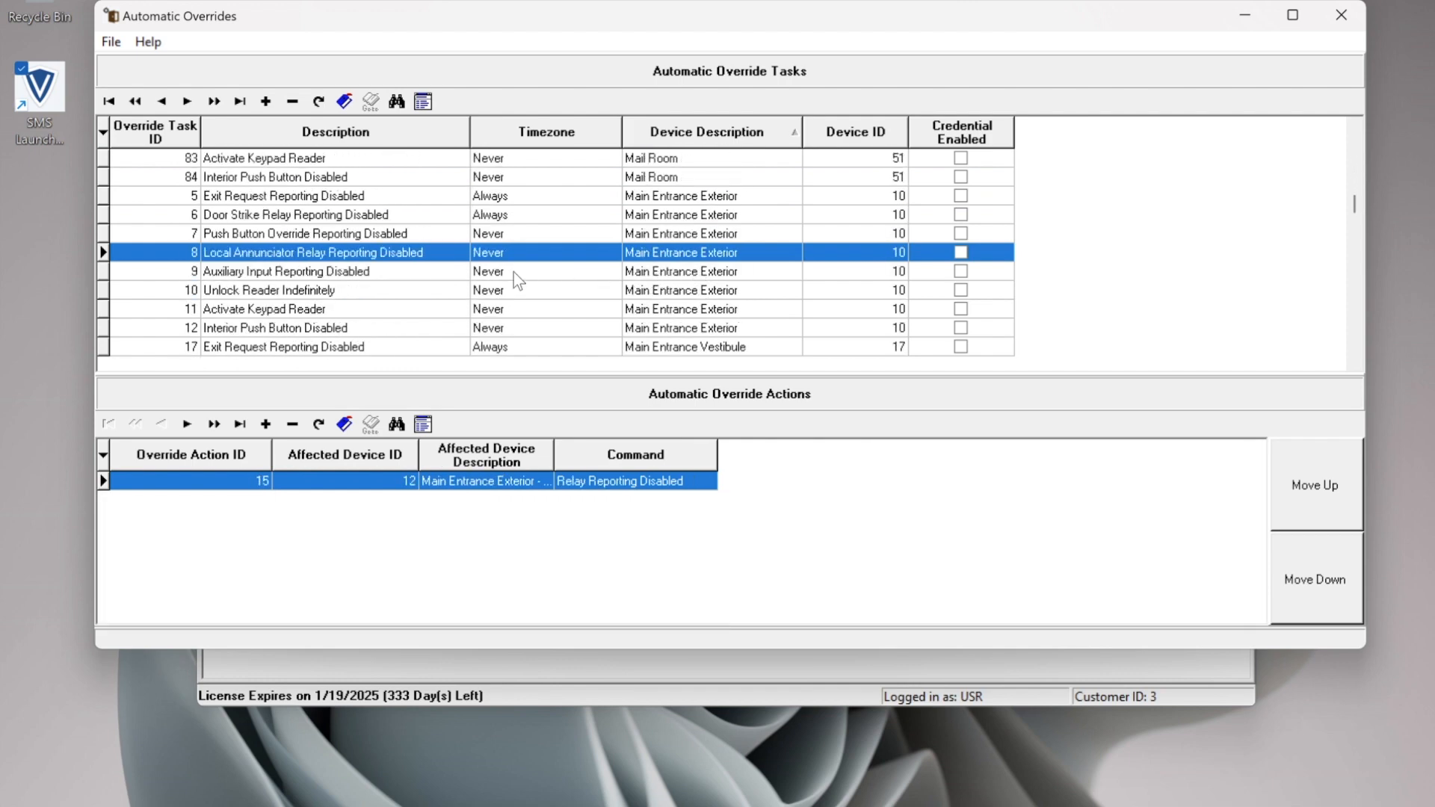
left_click(514, 272)
left_click(396, 295)
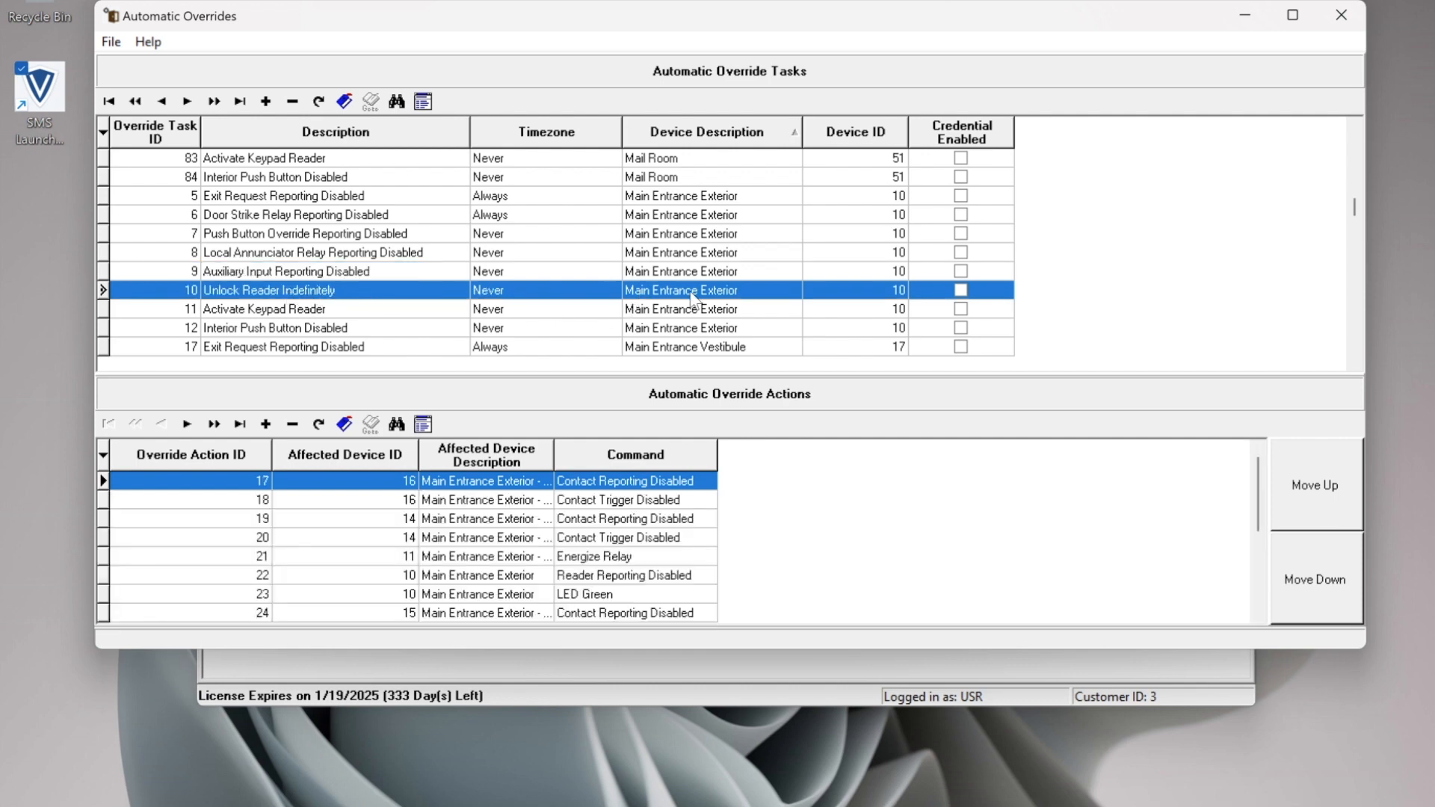
double_click(500, 293)
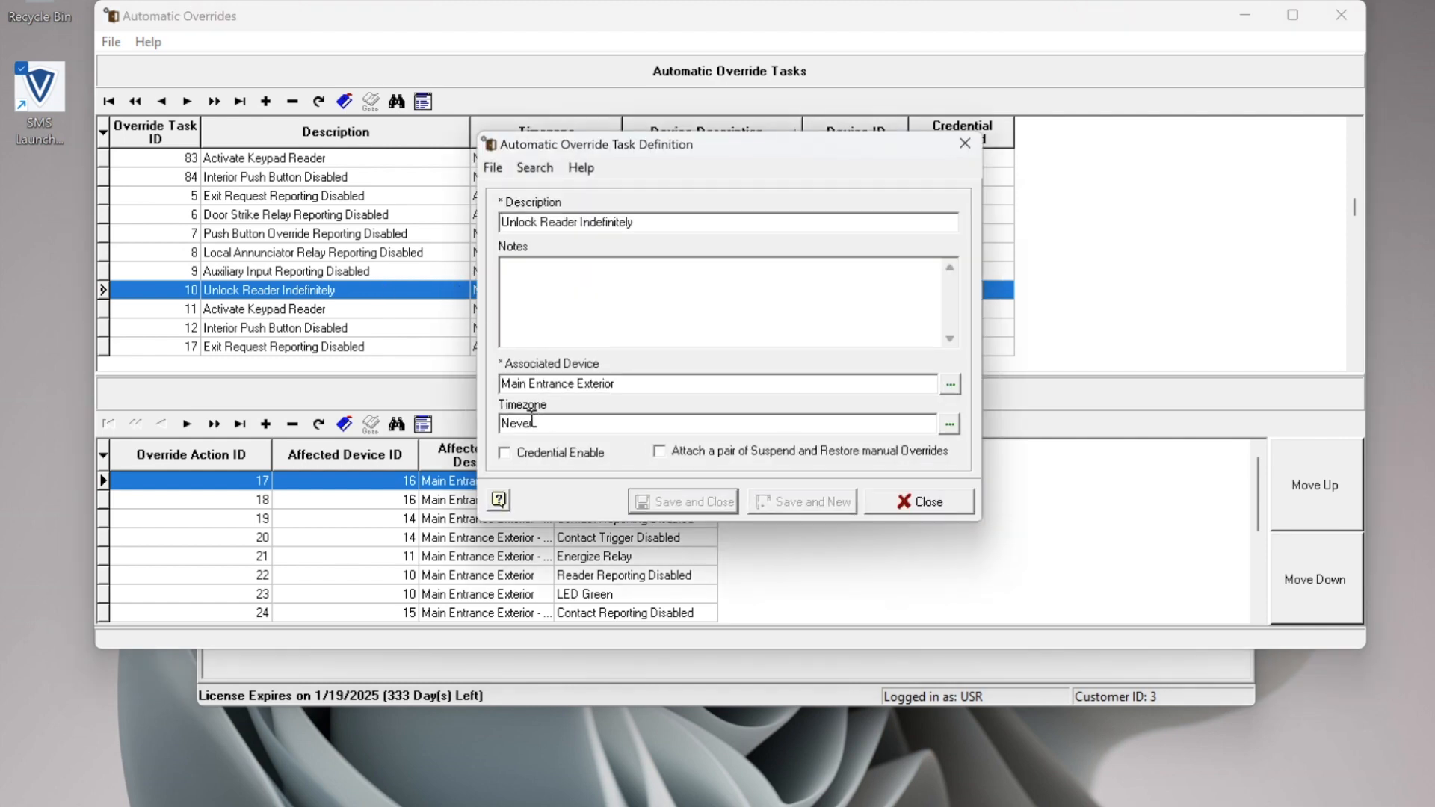
double_click(545, 422)
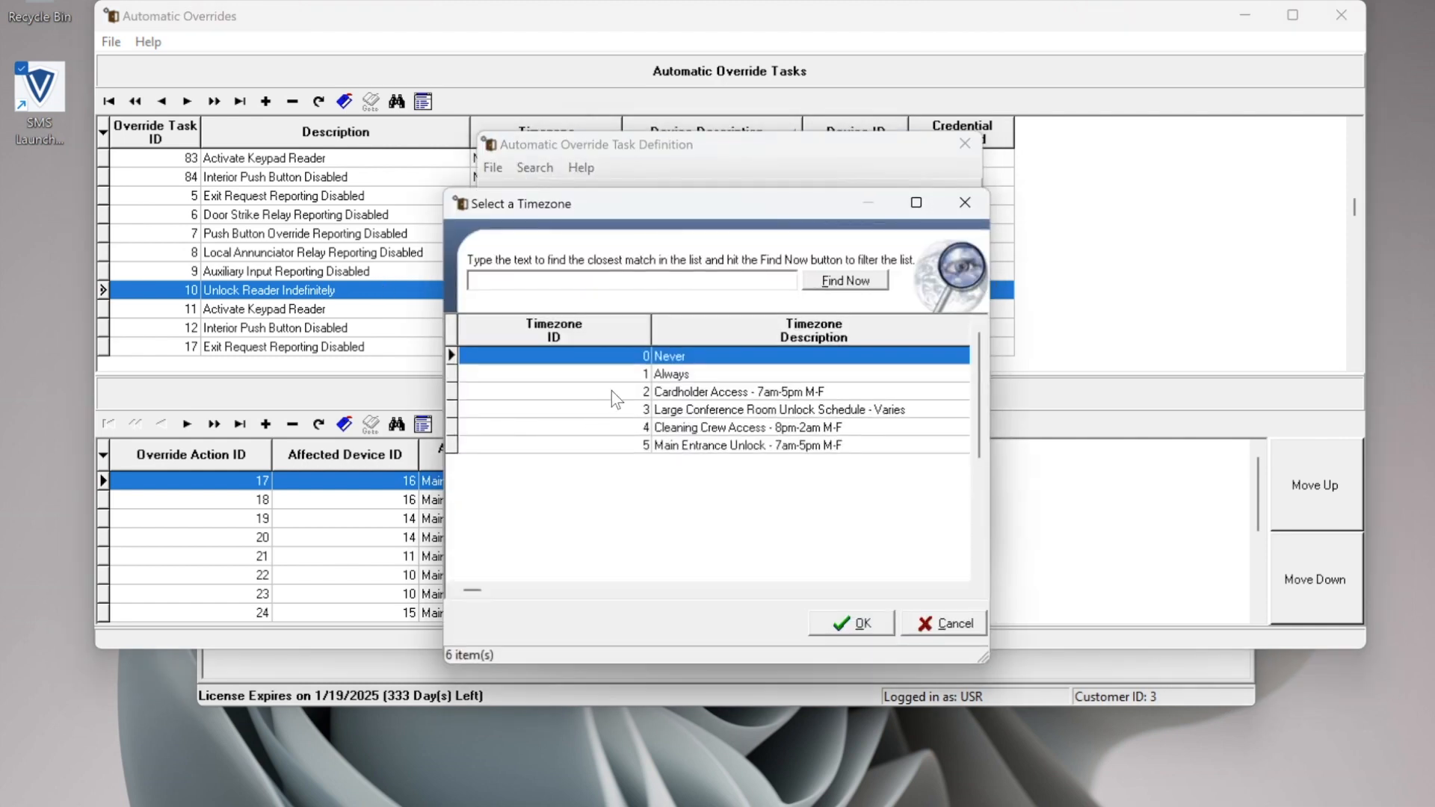
left_click(710, 445)
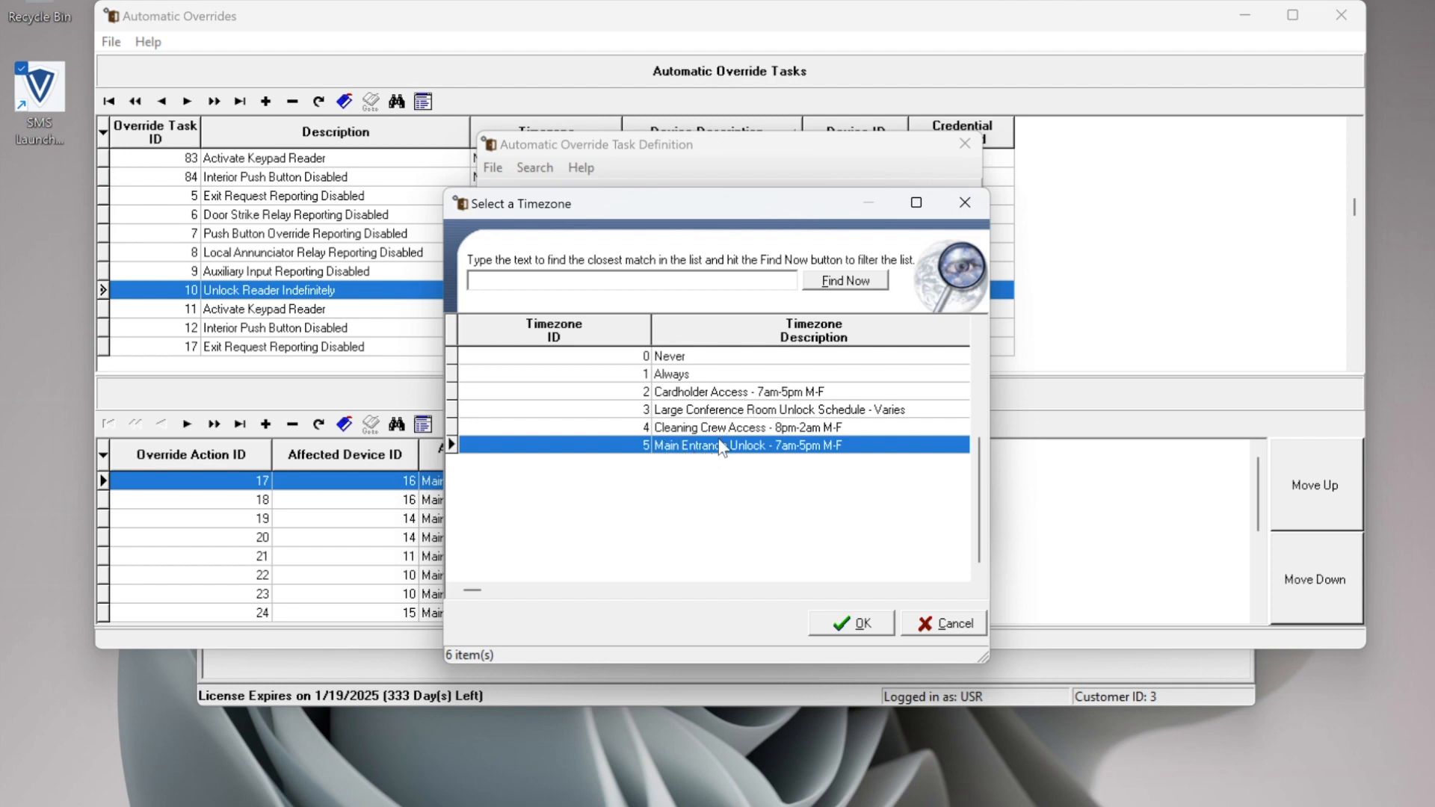
left_click(858, 623)
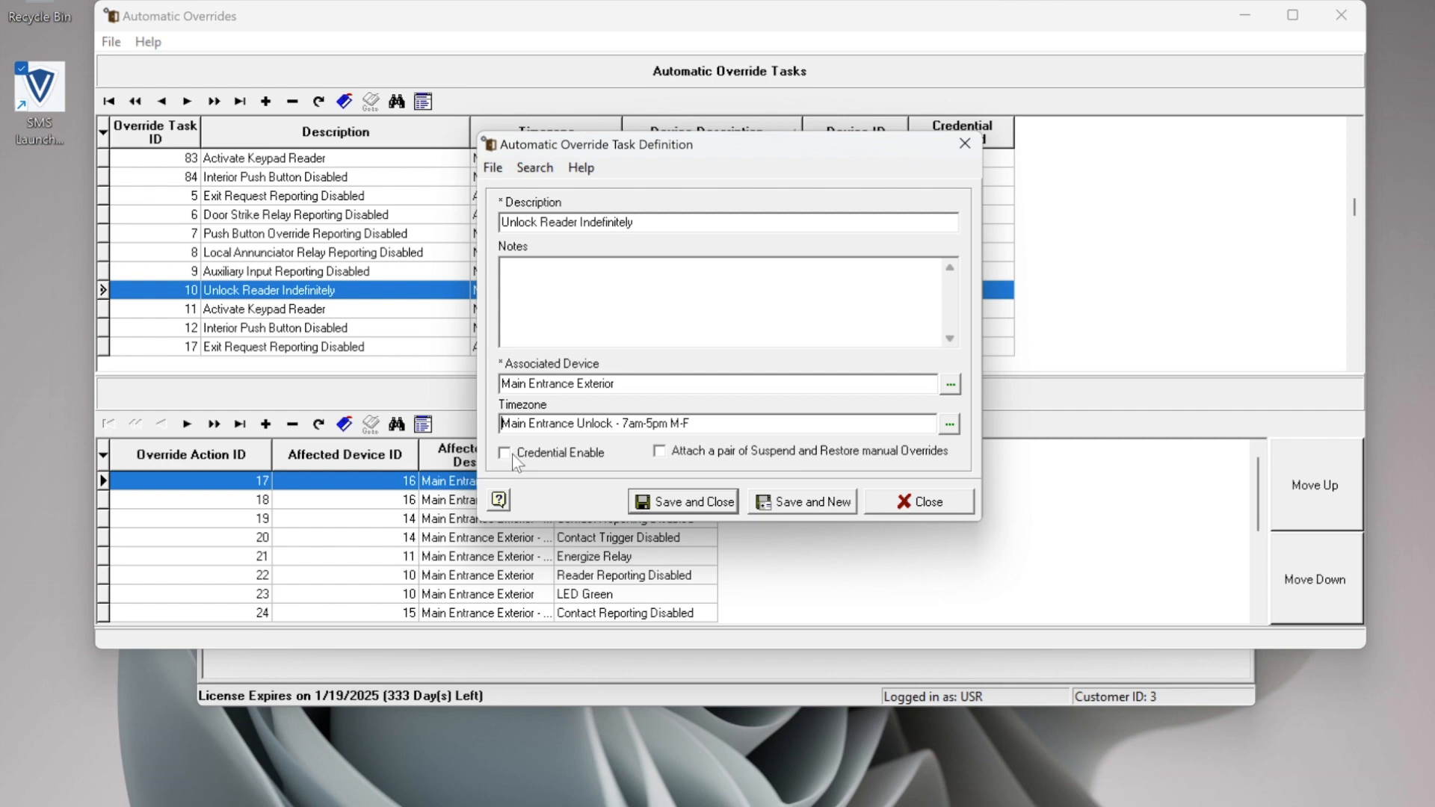
Attach a pair of Suspend and Restore manual overrides to the Main Entrance Exterior unlock task, and save and close its definition.
left_click(662, 452)
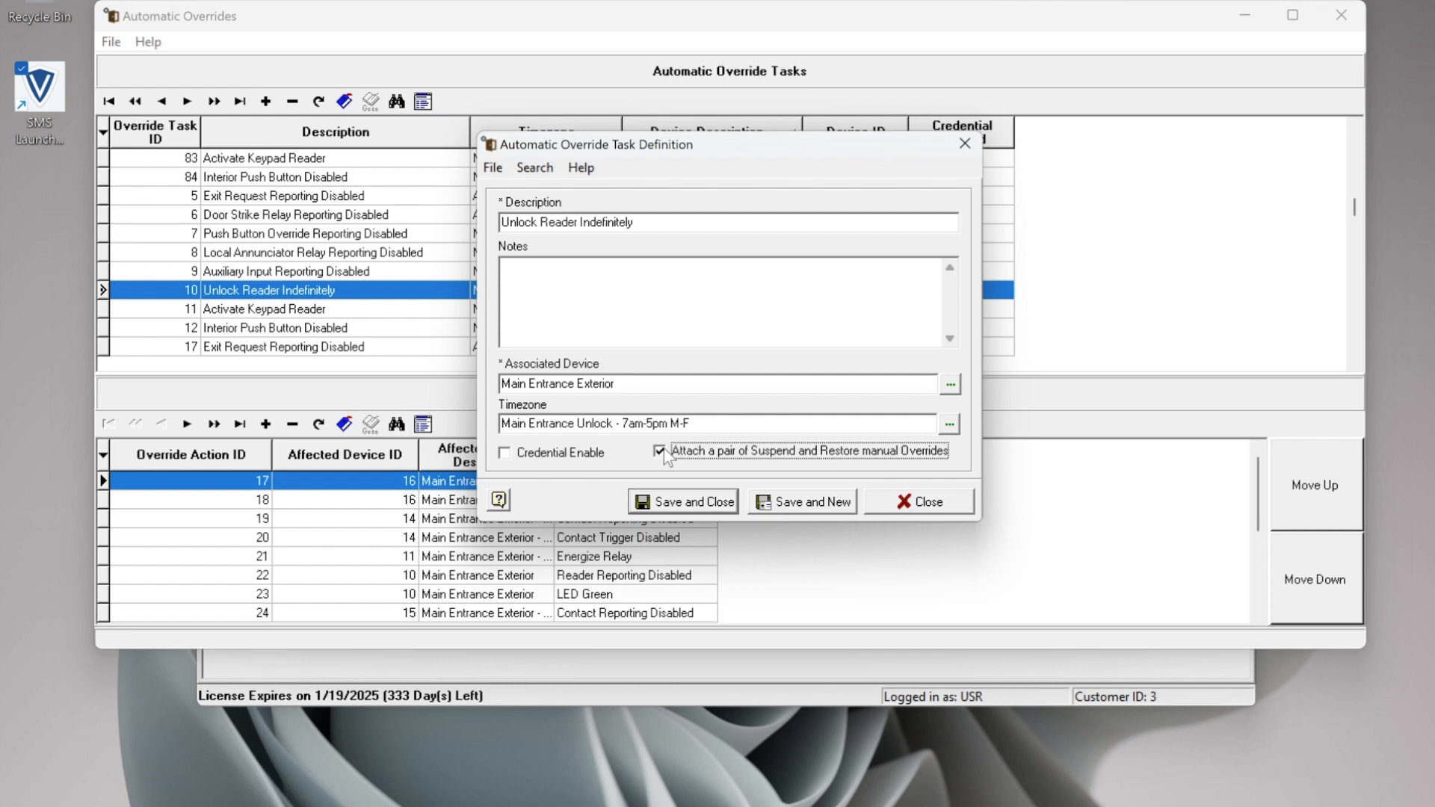
left_click(661, 453)
left_click(659, 452)
left_click(667, 502)
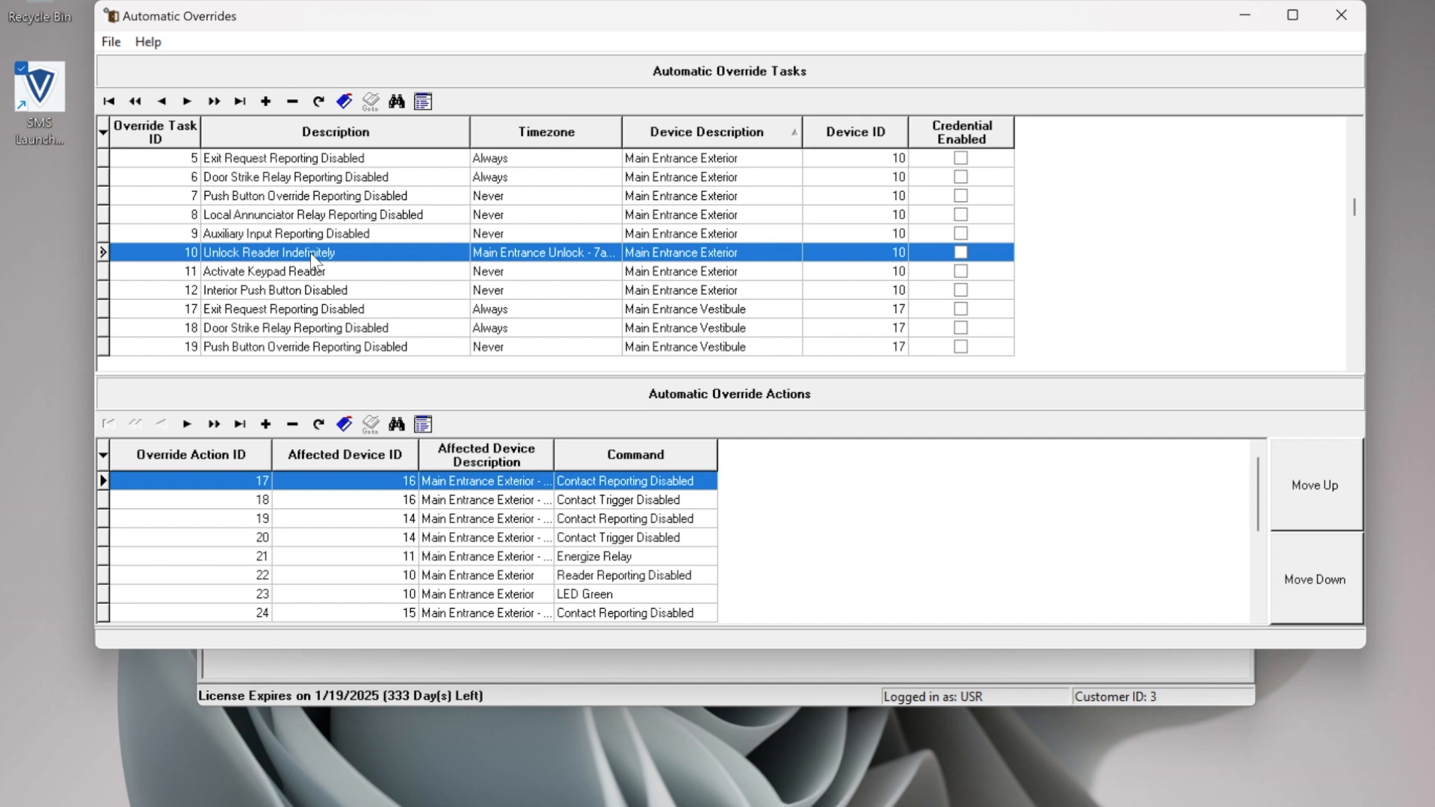
Widen the task Timezone column and the actions' Affected Device Description and Command columns, and select the Main Entrance Exterior - GO Energize Relay action.
left_click_drag(622, 137, 705, 137)
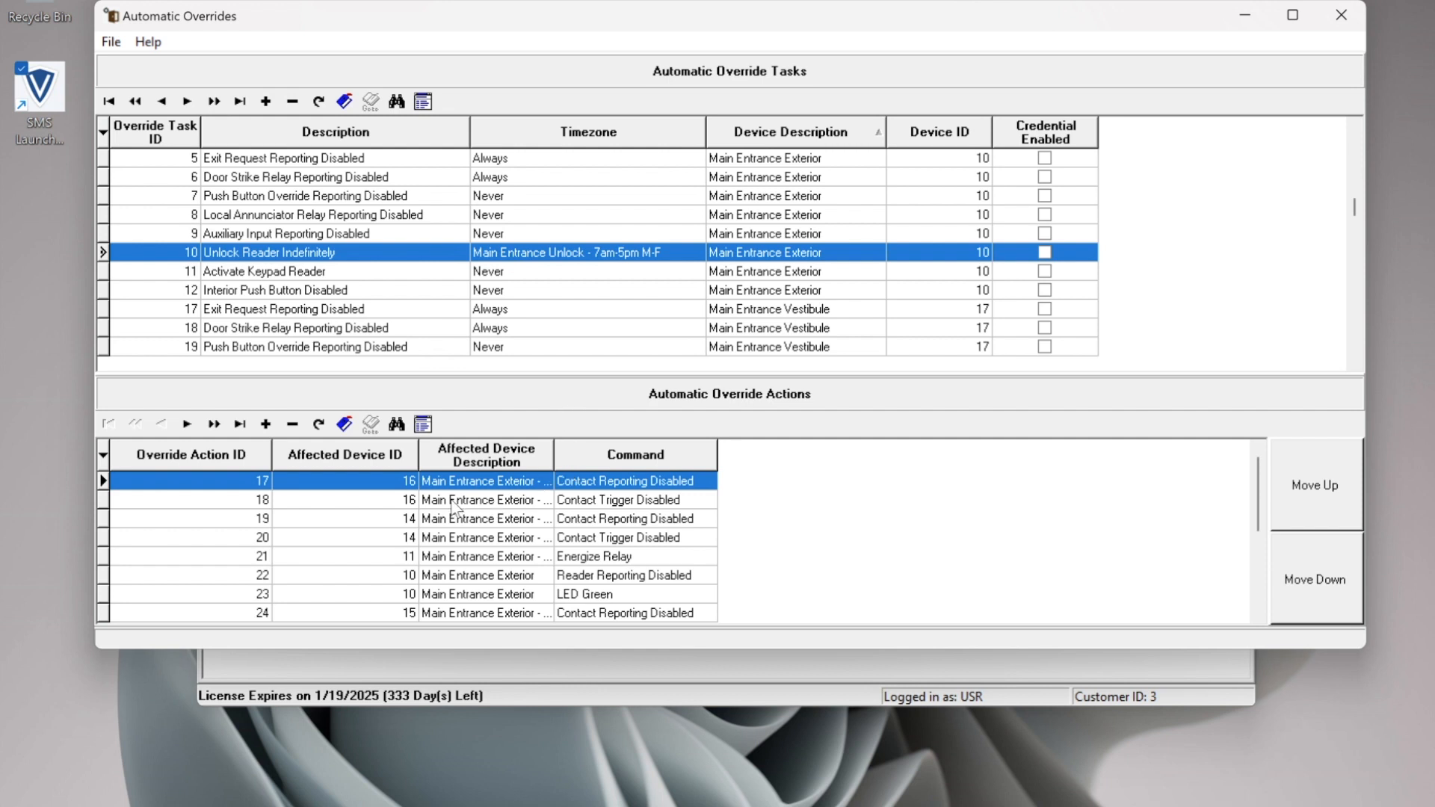
left_click_drag(558, 452, 678, 452)
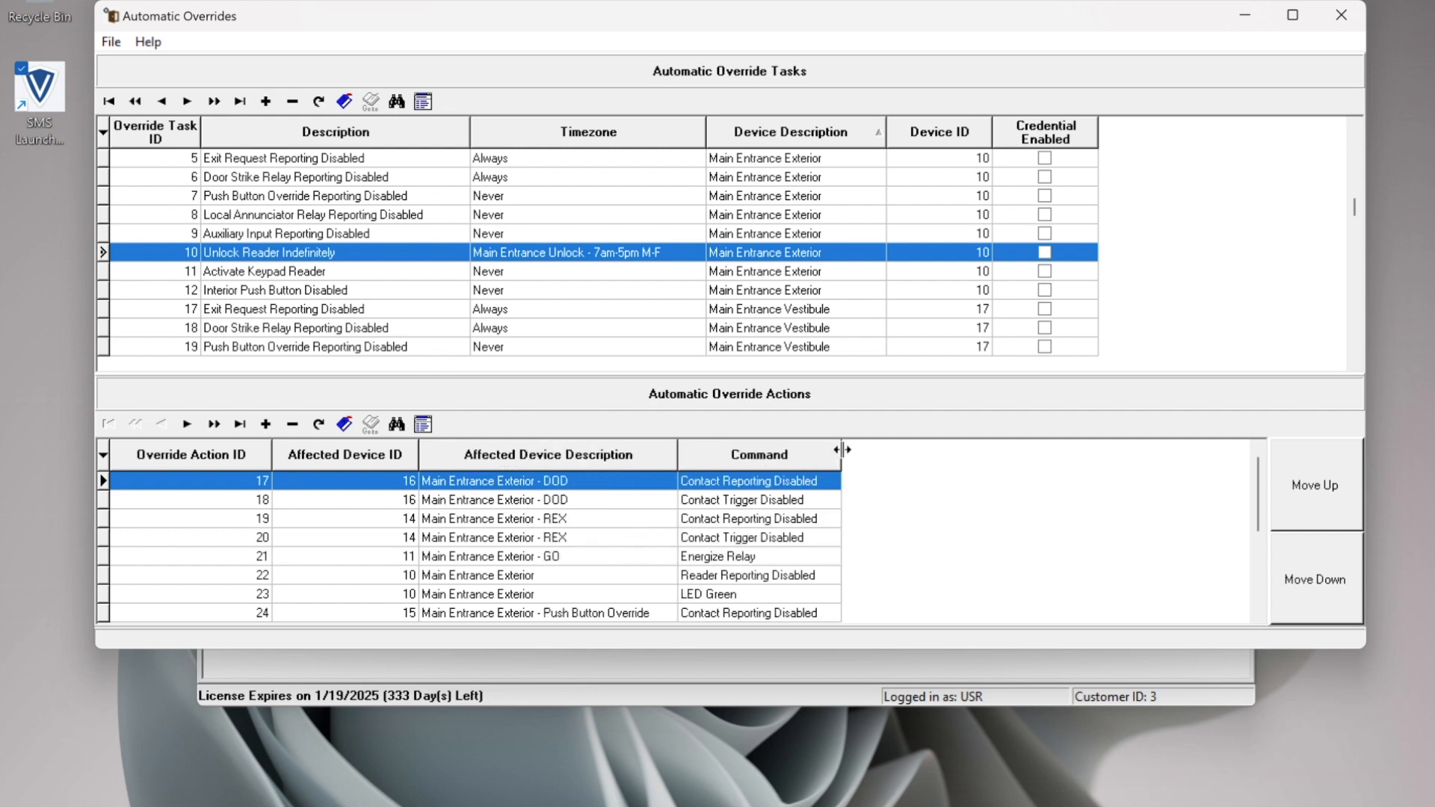
left_click_drag(841, 453, 951, 453)
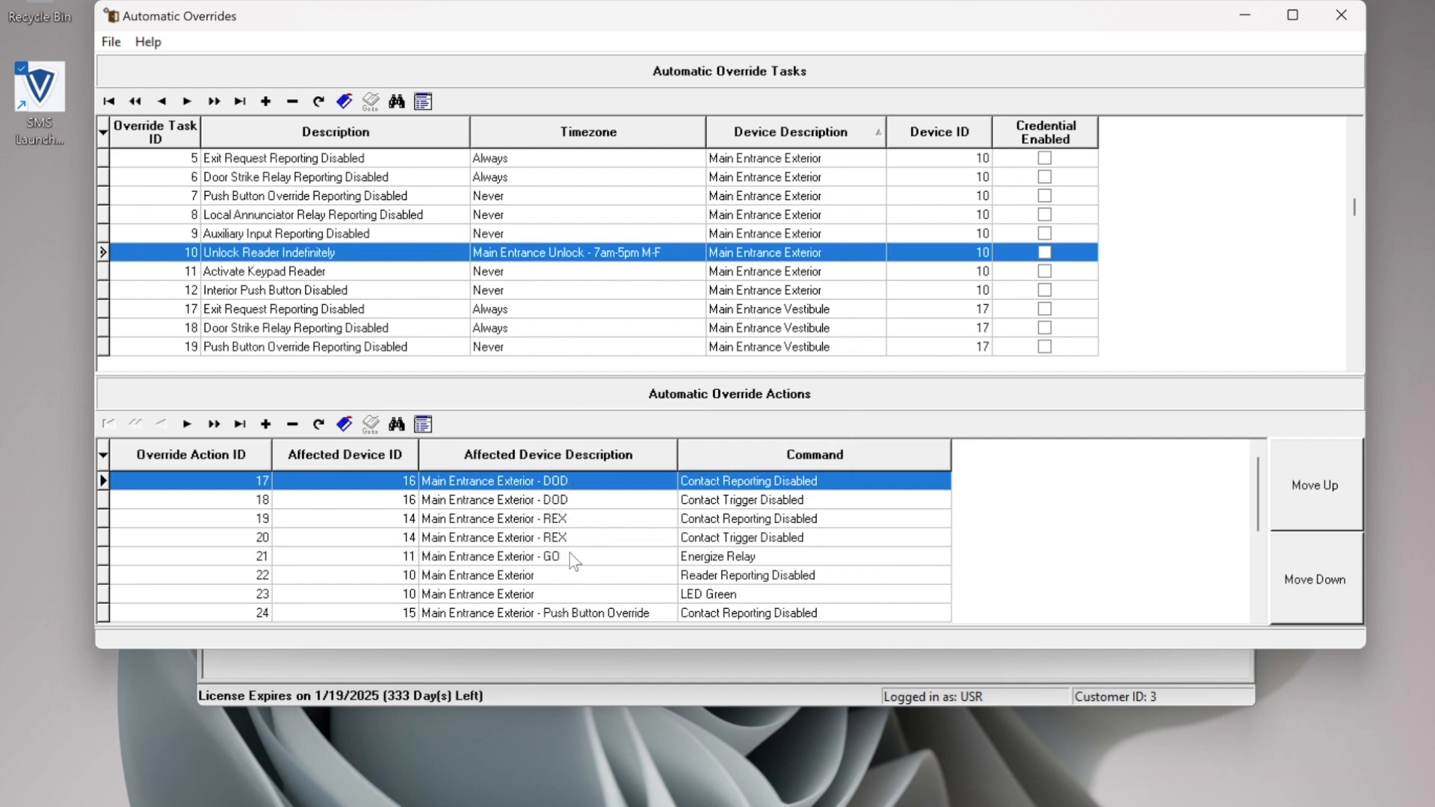
left_click(543, 560)
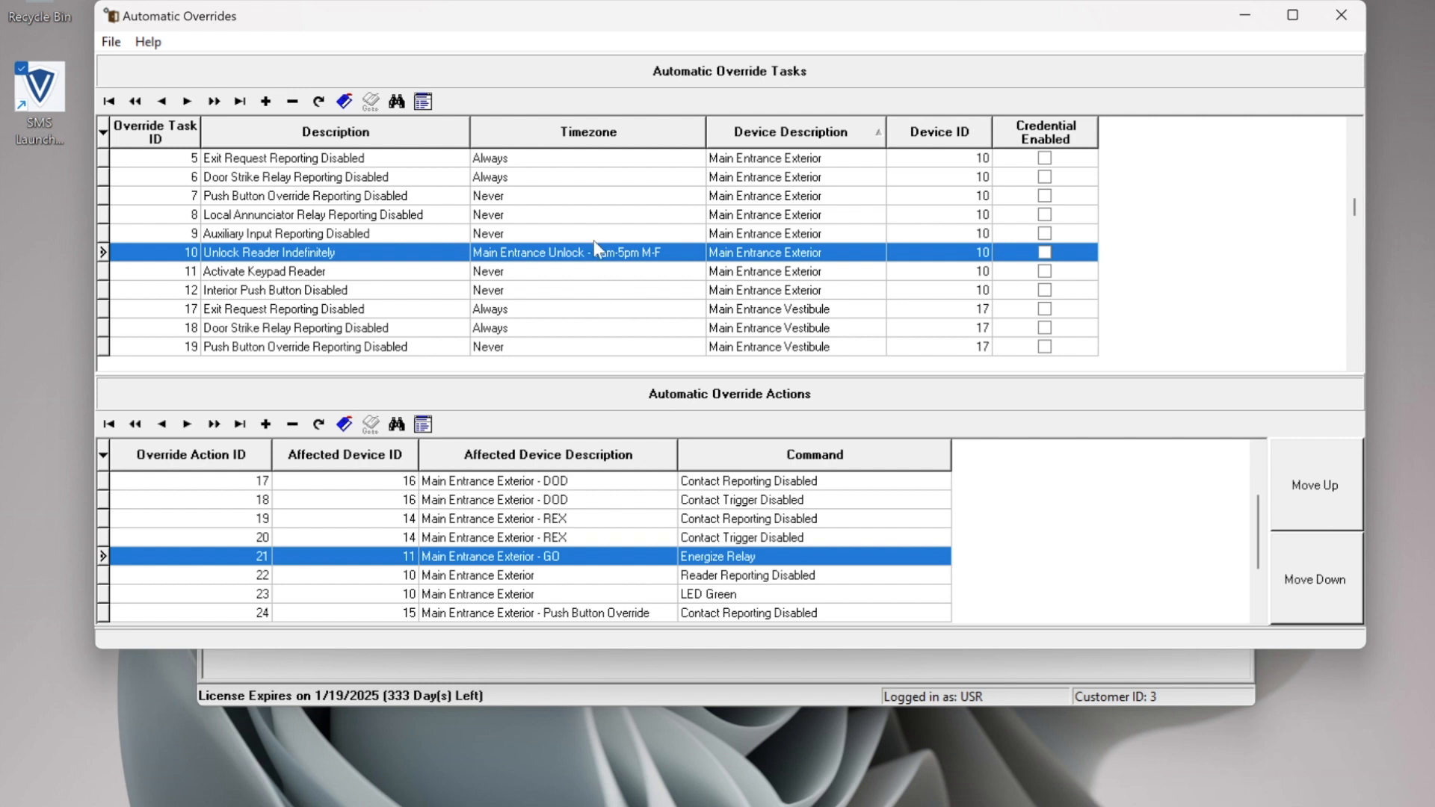
Review the Unlock Reader Indefinitely tasks of Main Entrance Exterior and Main Entrance Vestibule, and close Automatic Overrides.
left_click(587, 214)
left_click(572, 255)
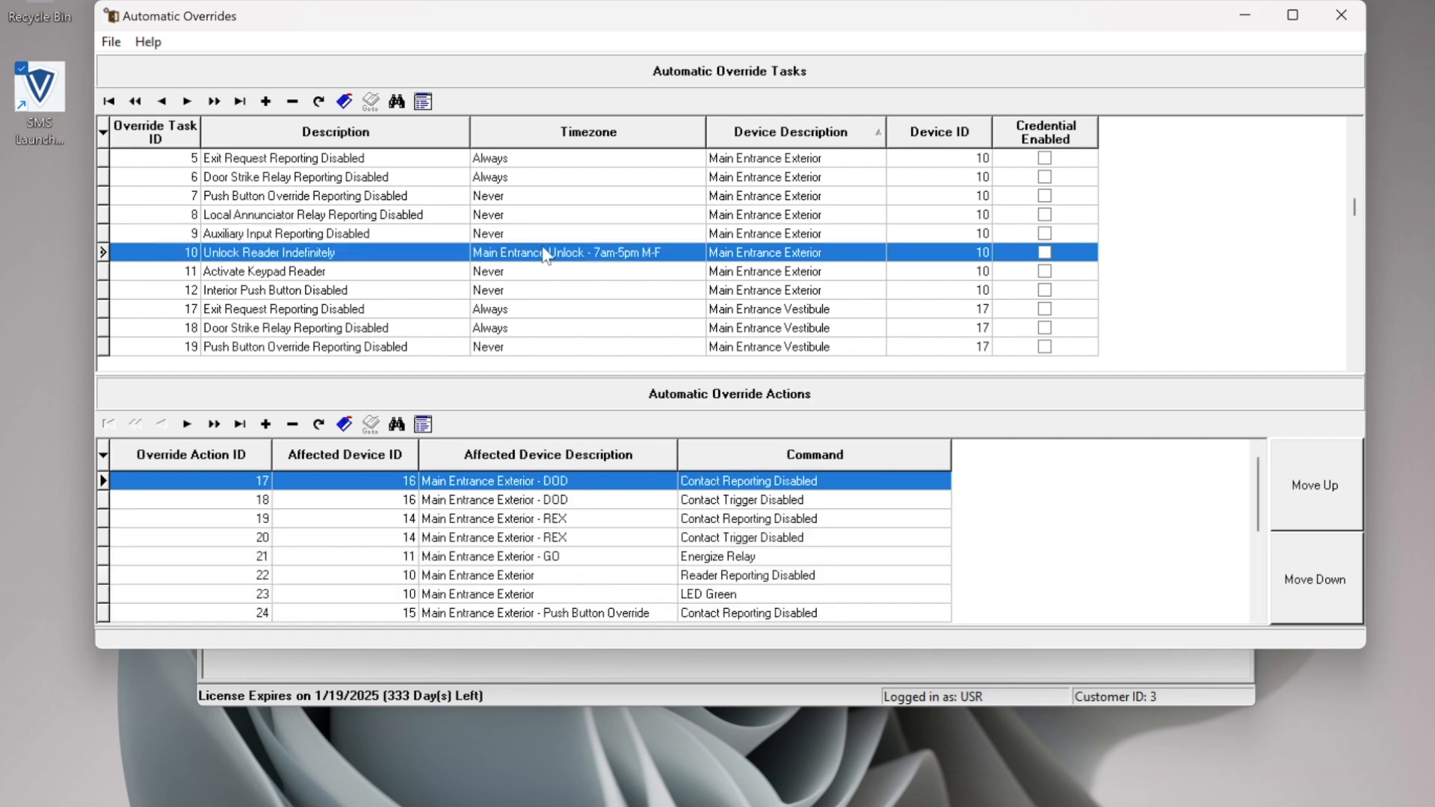
scroll(778, 325, "down", 1)
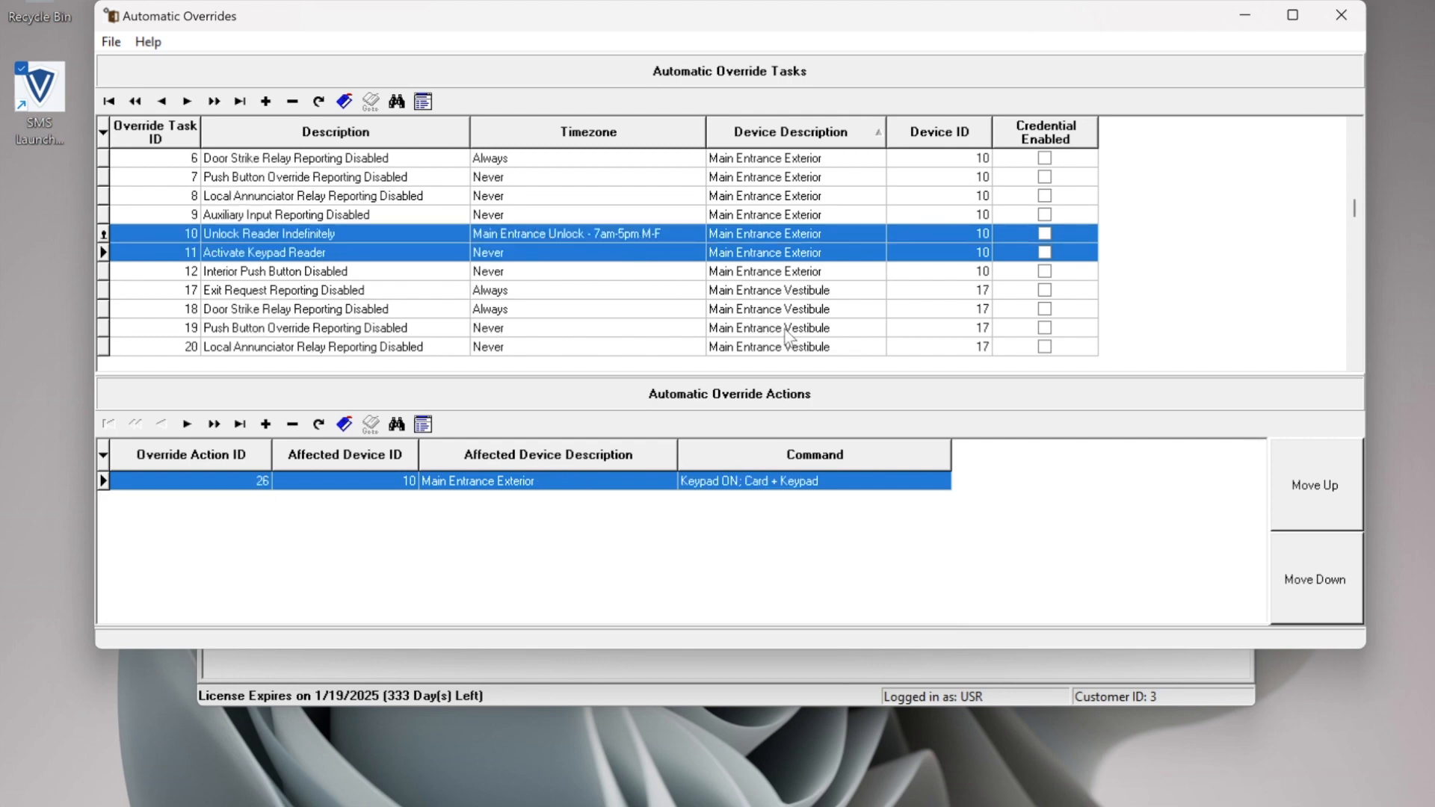
scroll(787, 337, "down", 7)
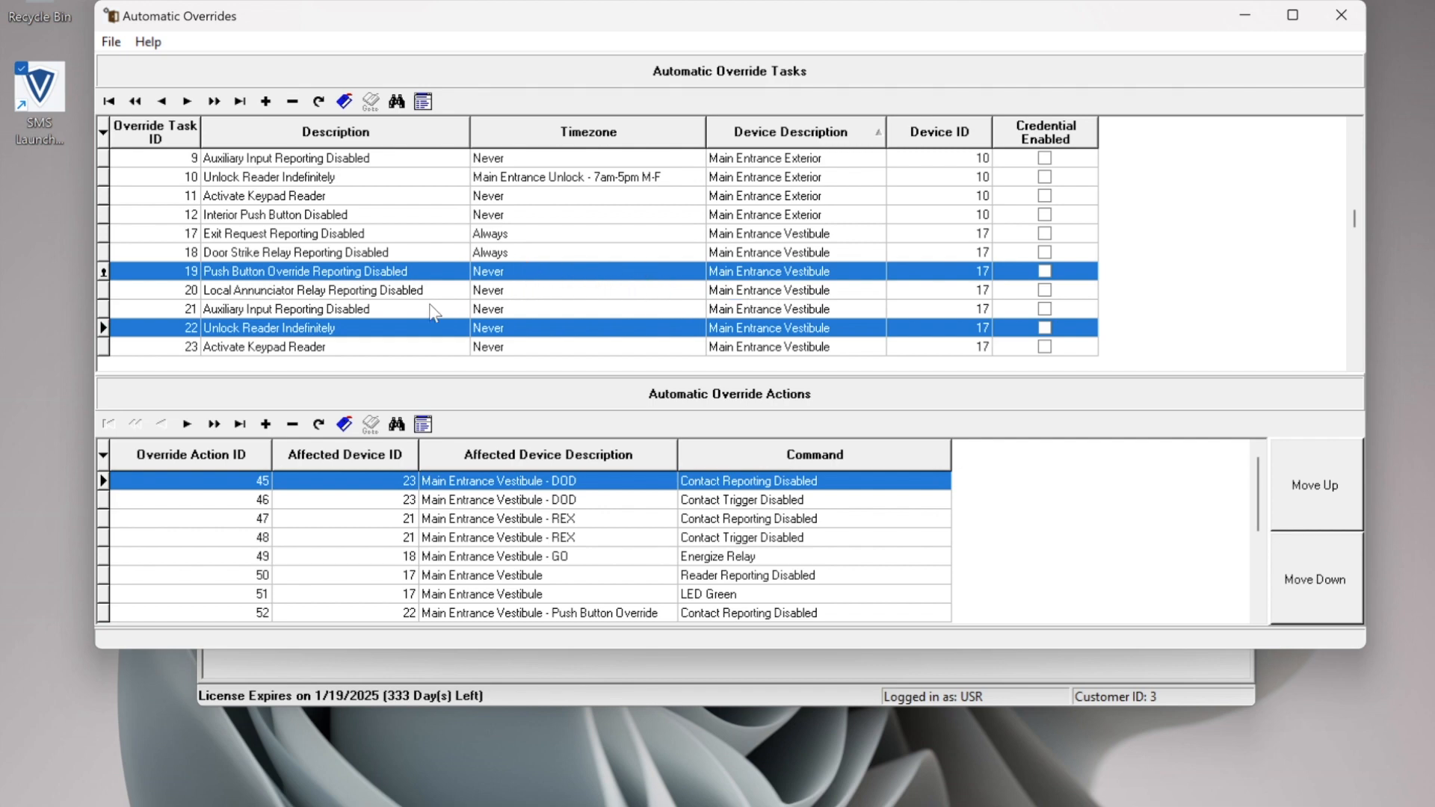
left_click(359, 326)
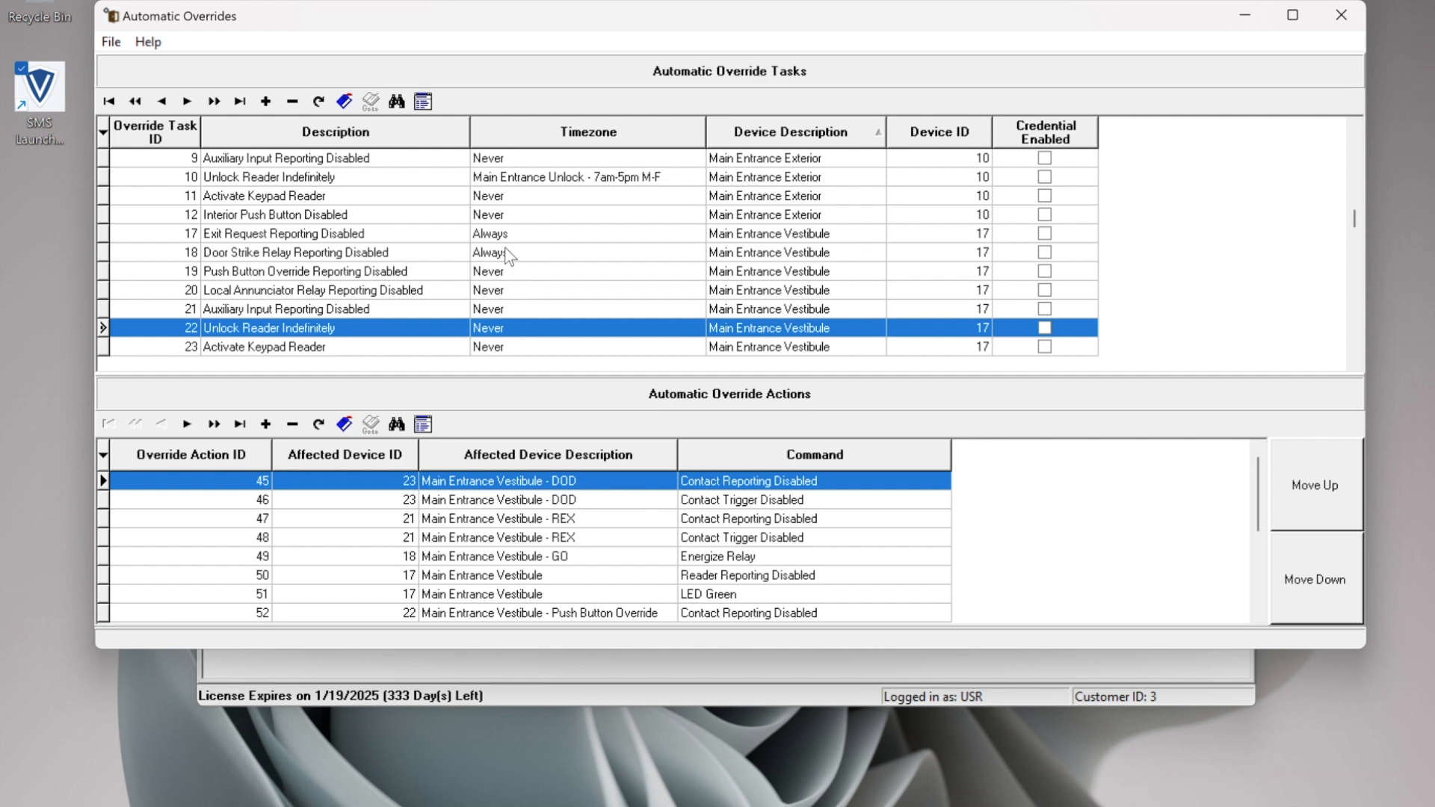
left_click(1342, 17)
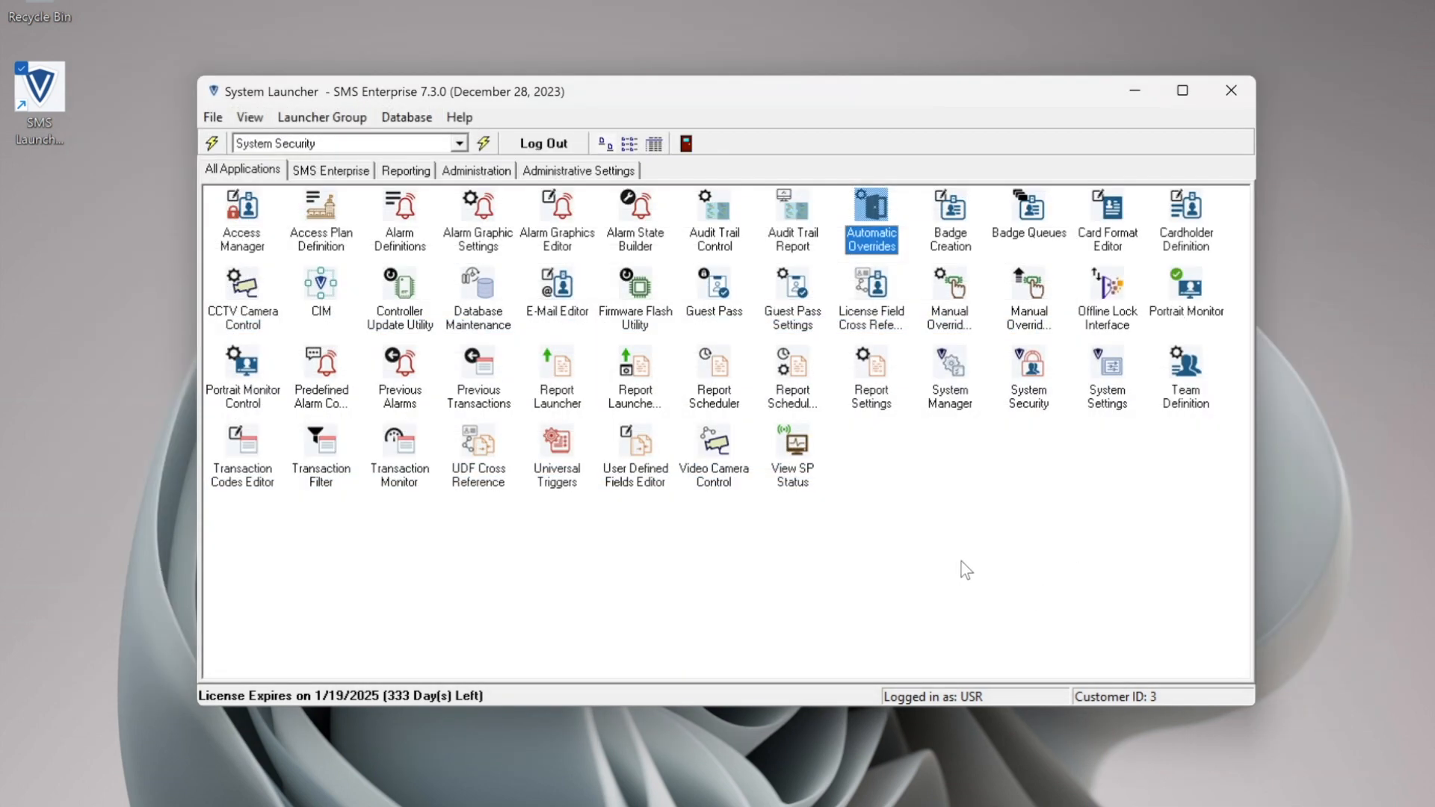